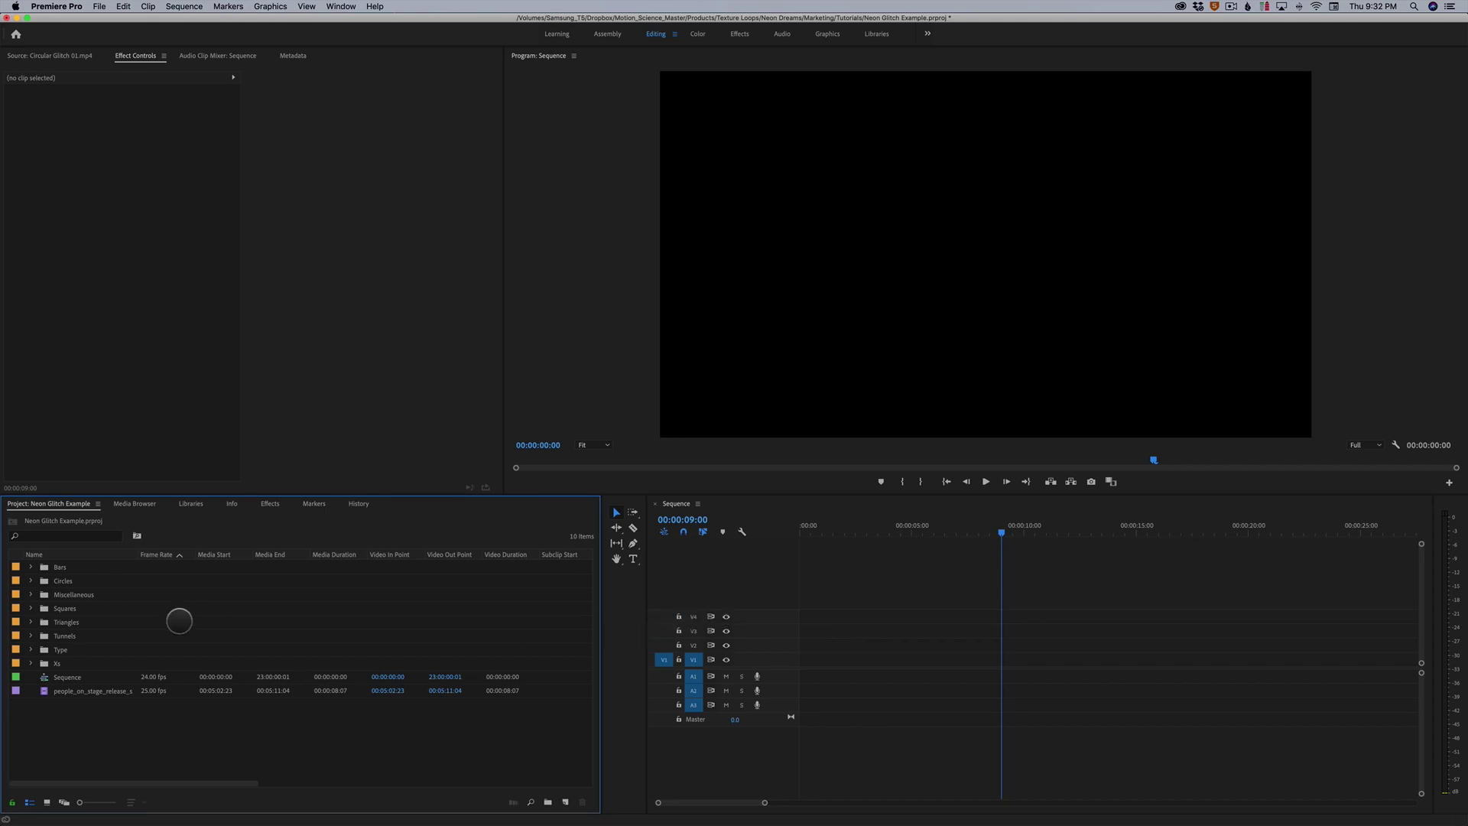
Place 4 Square.mp4 from the Squares bin at the start of track V1.
click(30, 609)
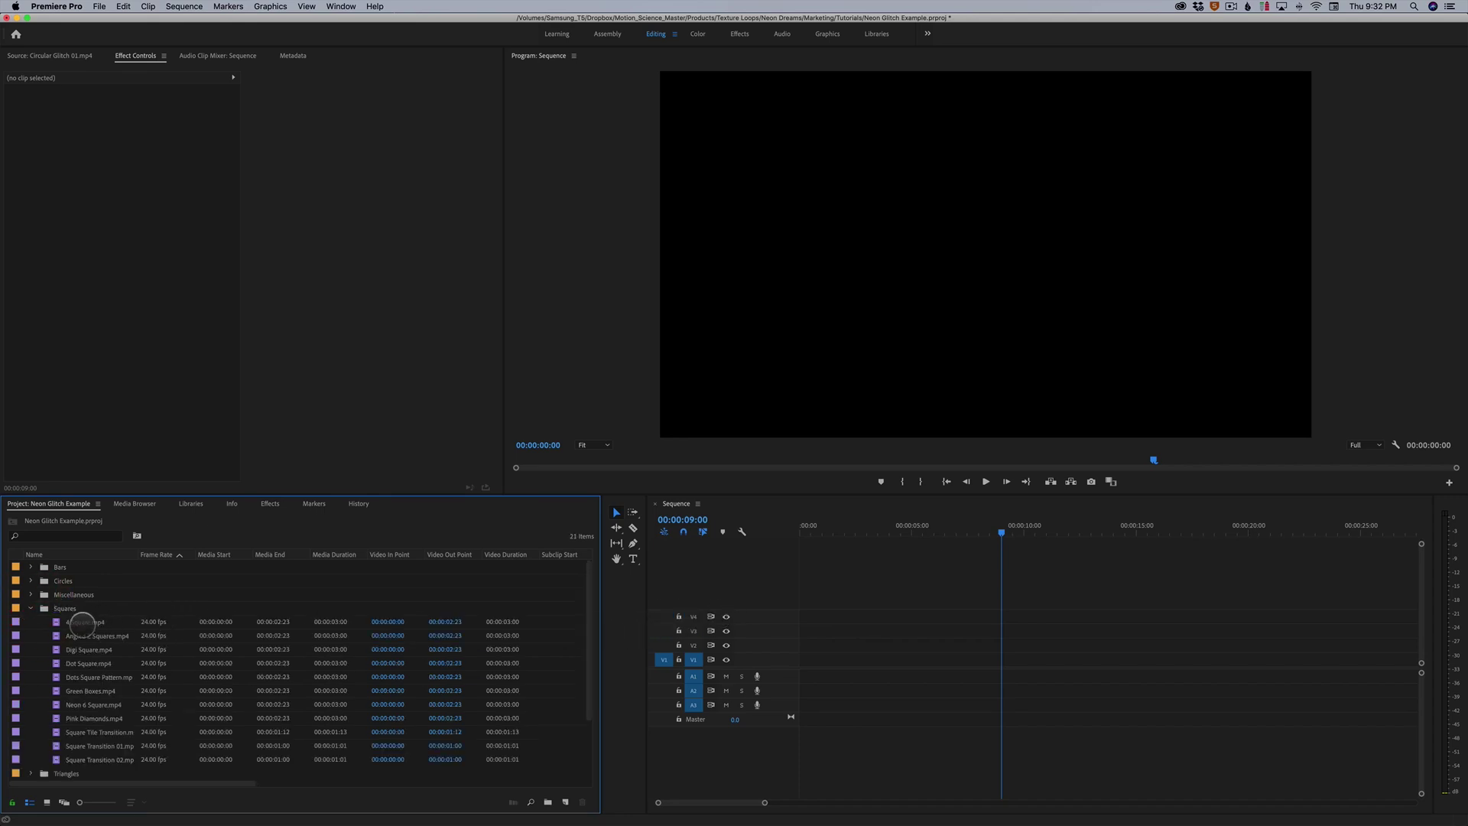
drag(82, 622, 761, 662)
drag(846, 535, 782, 546)
Preview the 4 Square.mp4 clip several times, returning to the sequence start each time.
key(space)
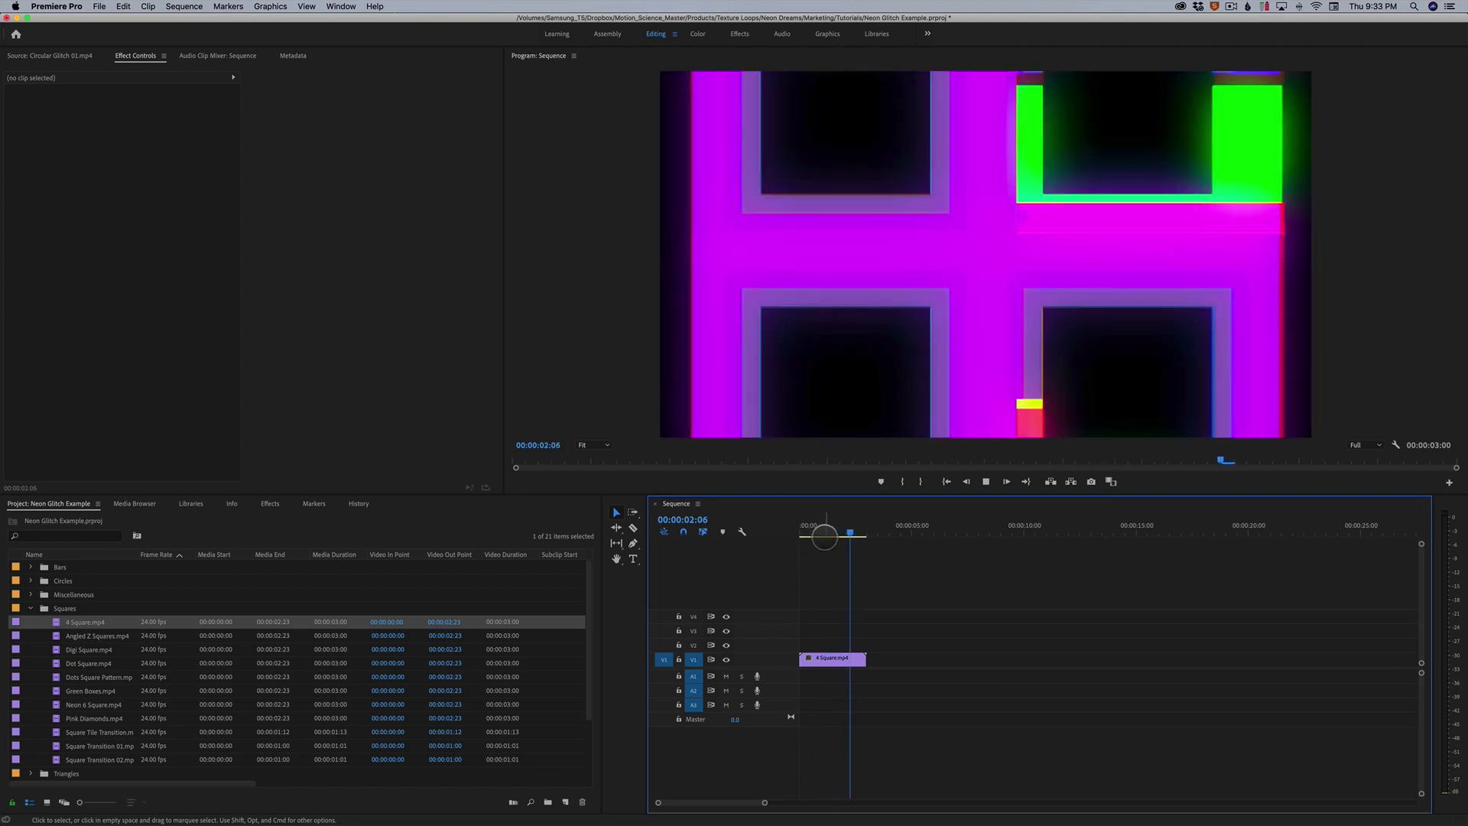
drag(848, 530, 773, 551)
key(space)
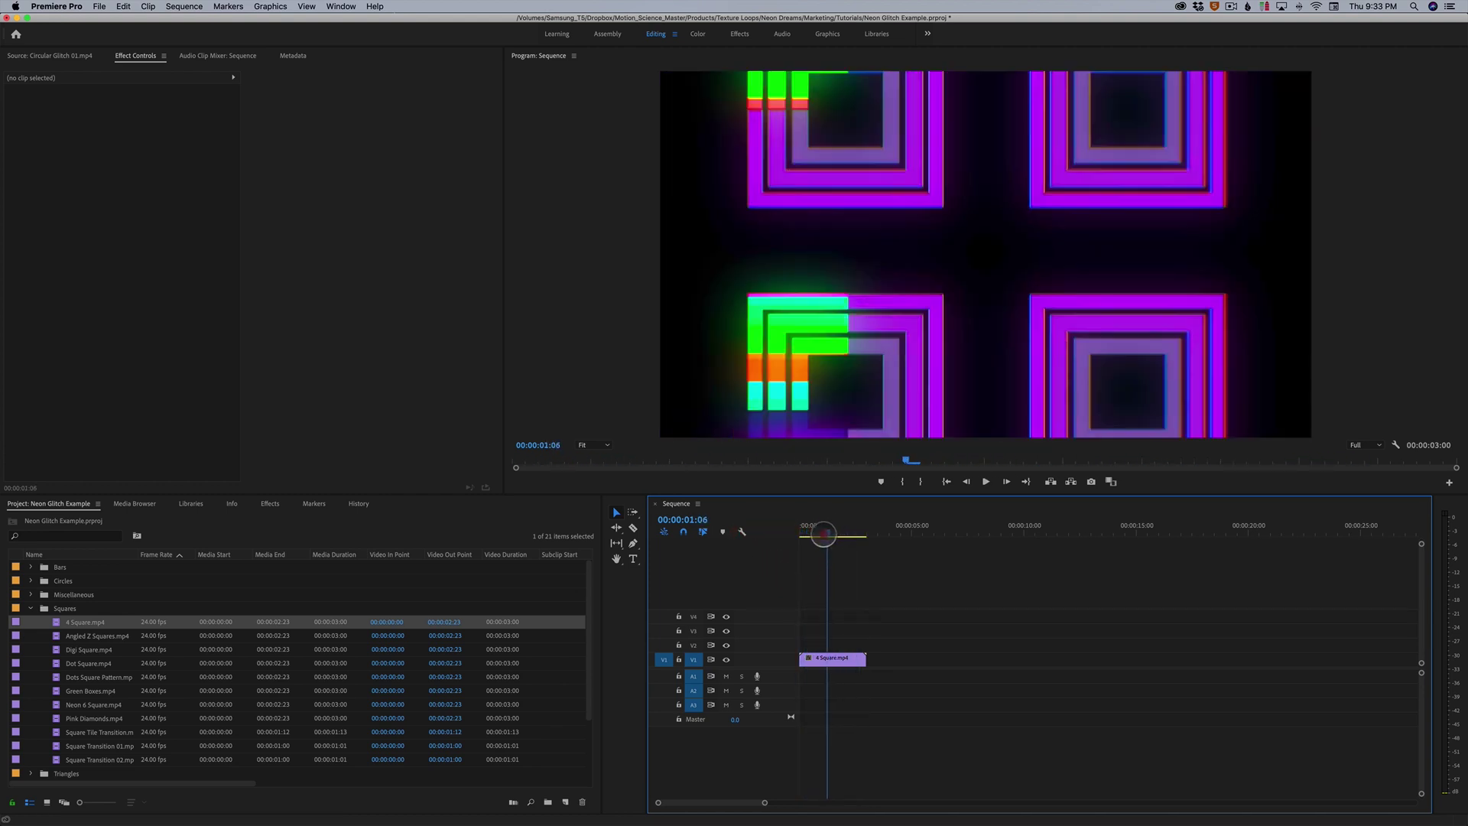
drag(797, 532, 765, 540)
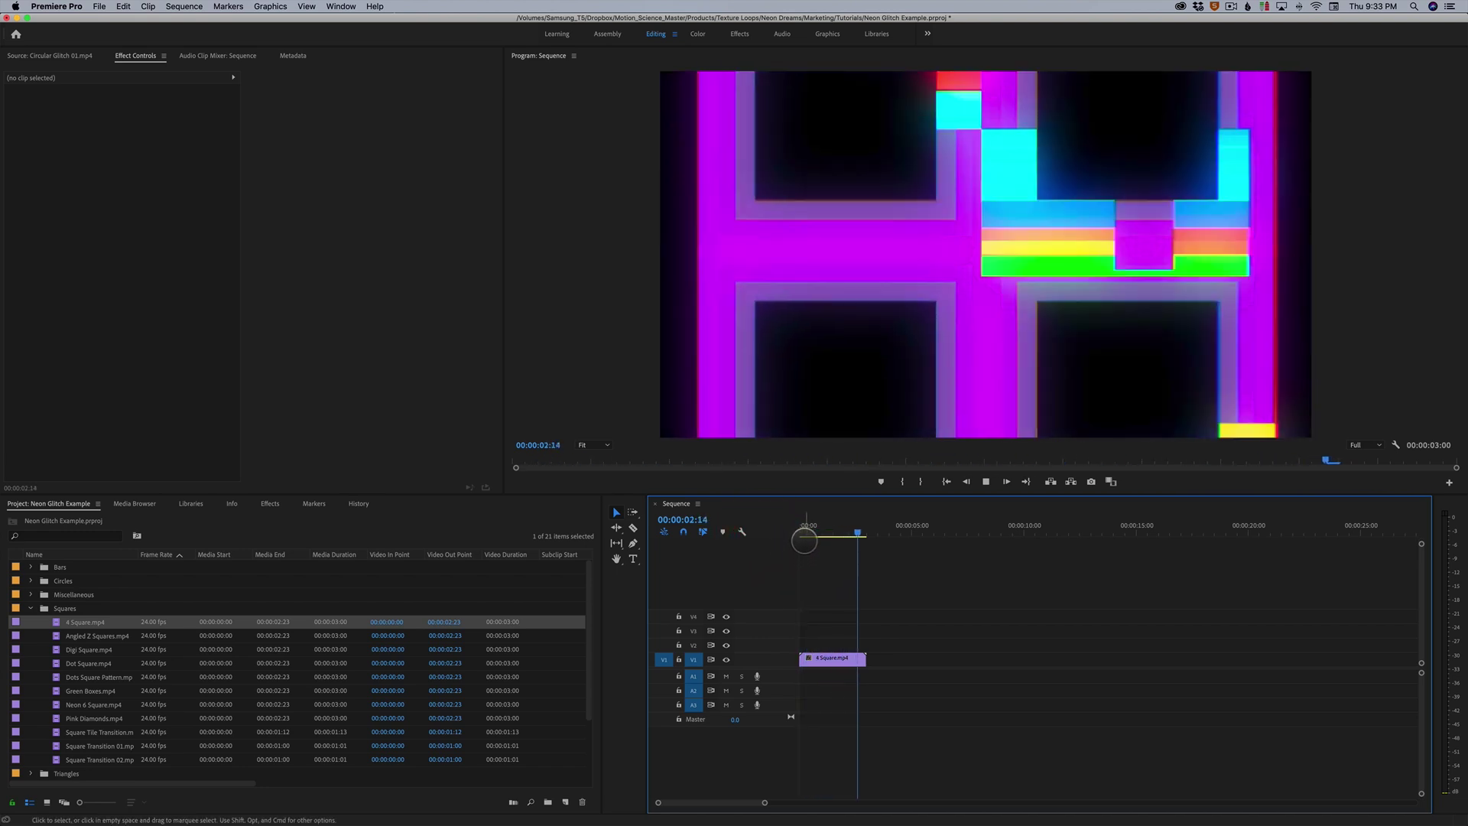
drag(808, 526, 764, 548)
key(space)
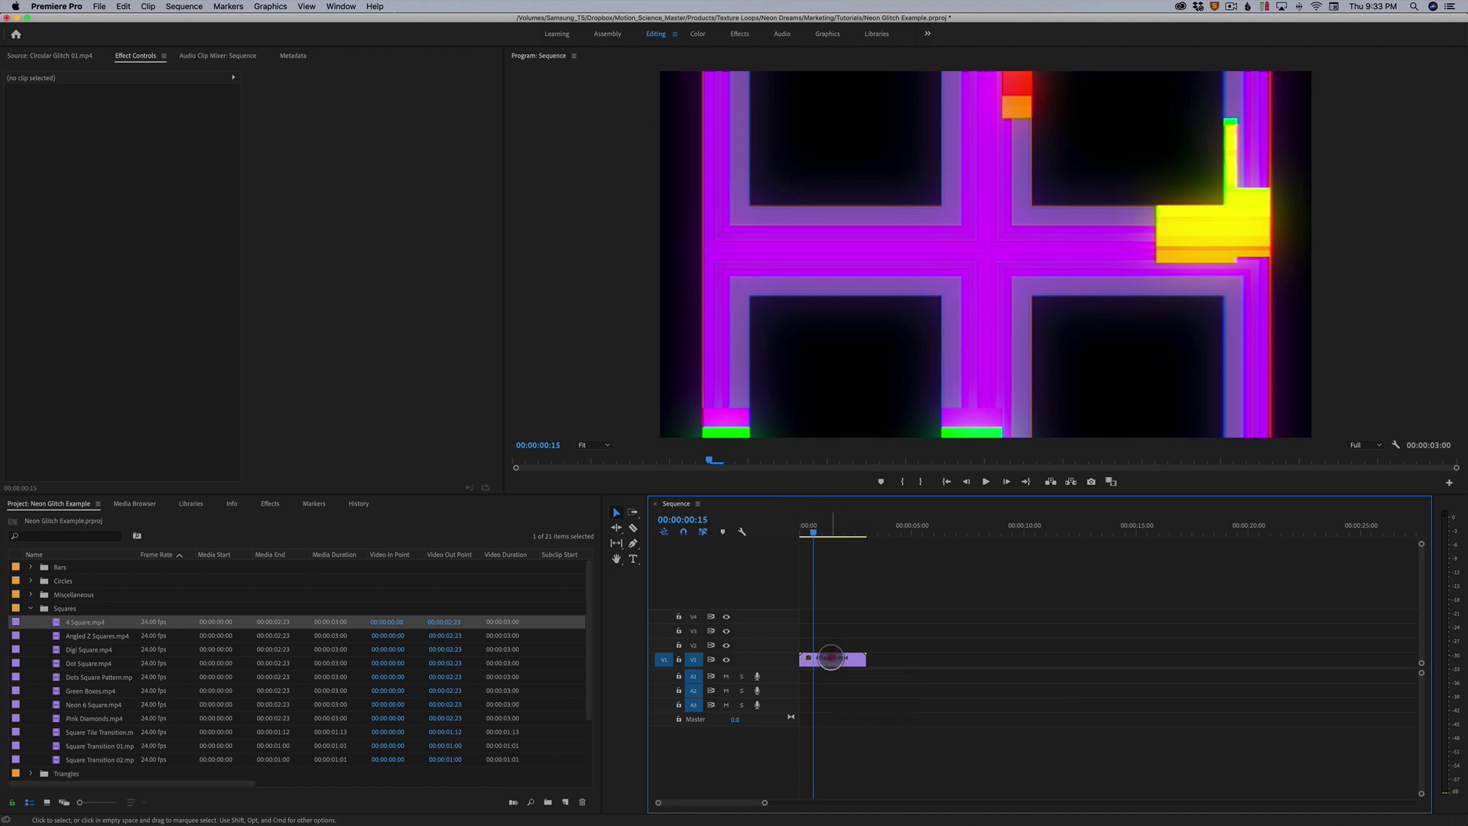
Set the 4 Square.mp4 clip's speed to 200% in Speed/Duration, shortening it to 00:00:01:12.
right_click(832, 658)
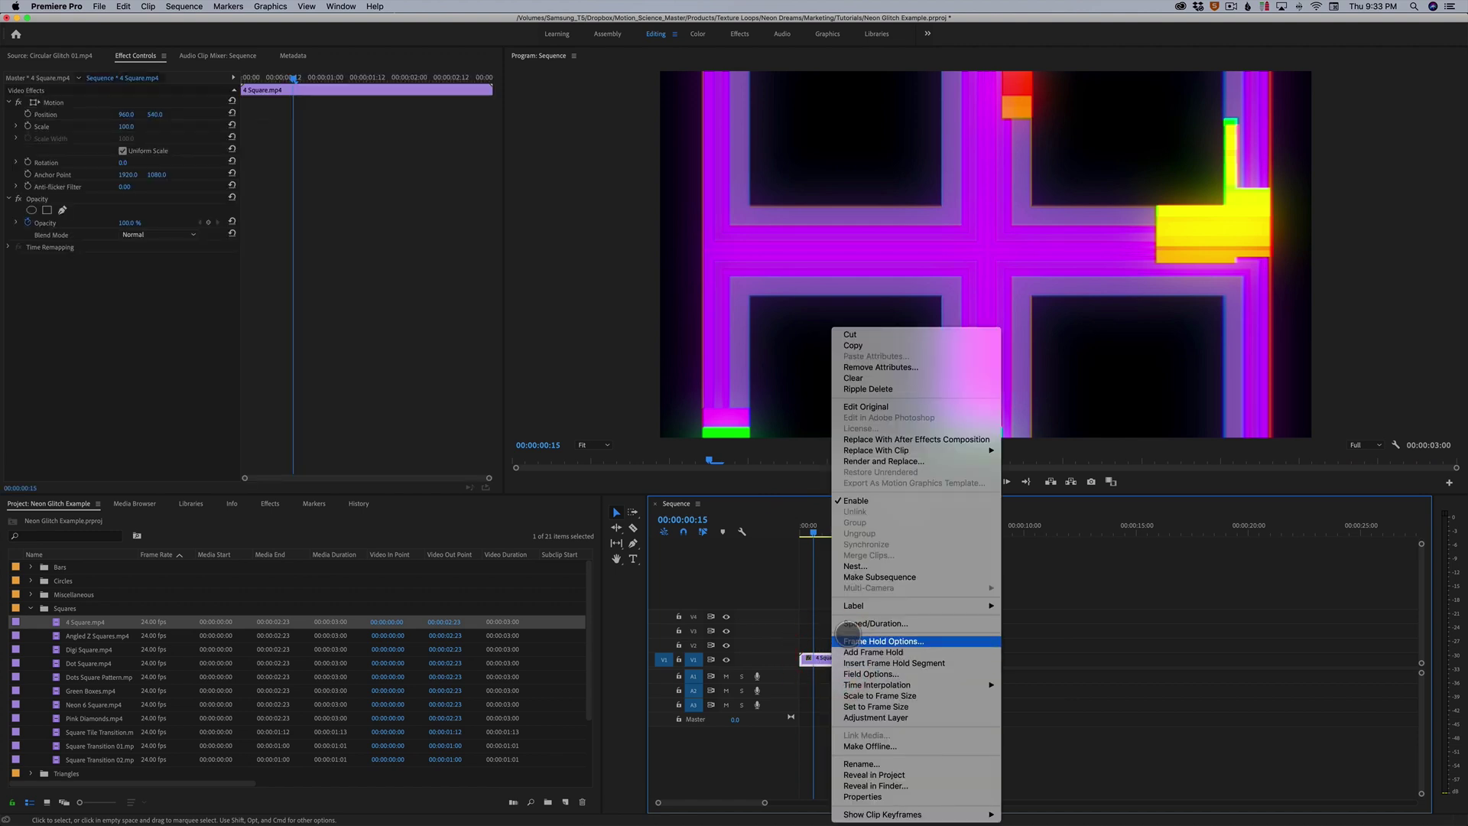
click(849, 624)
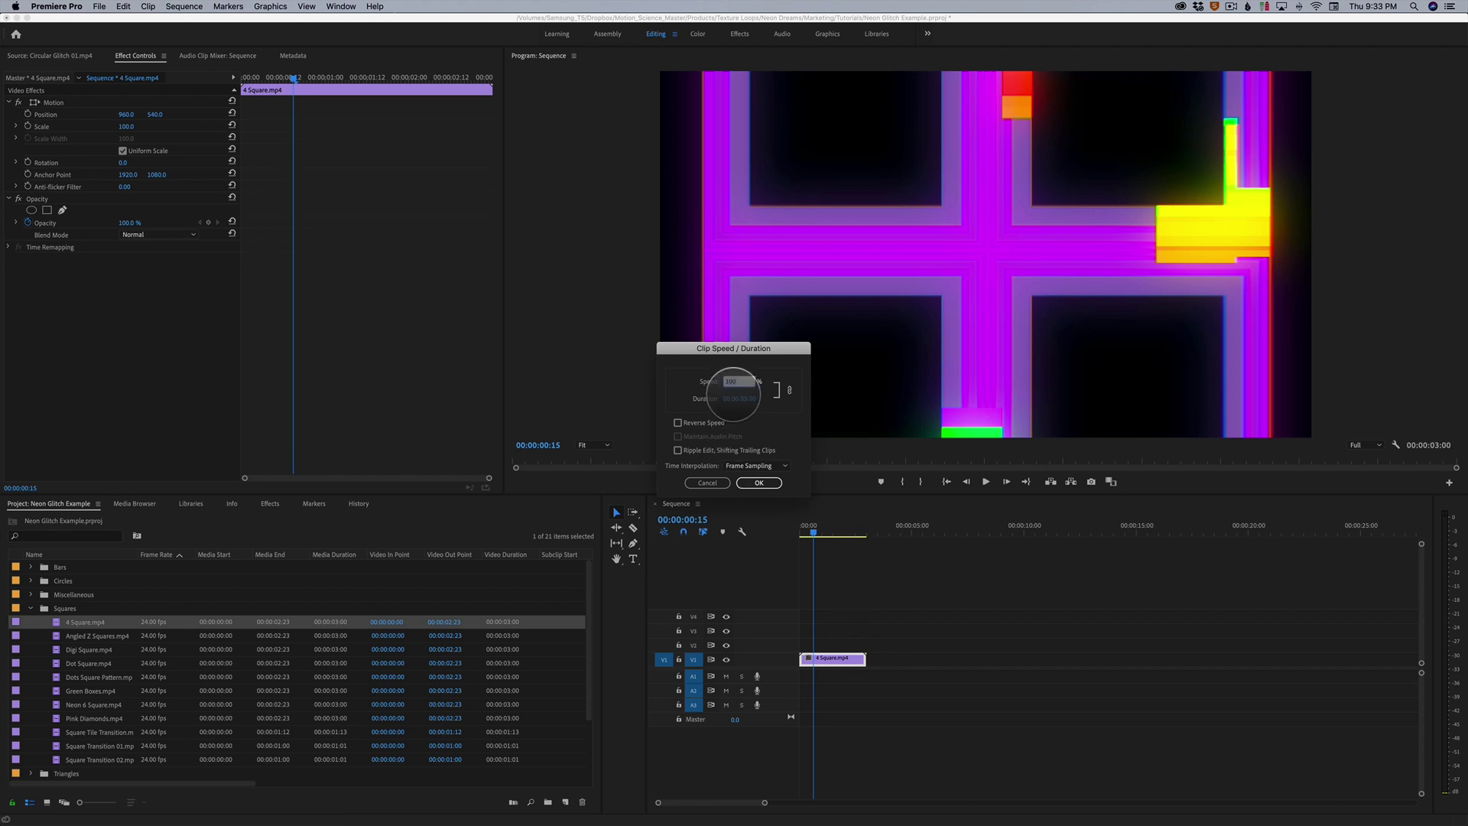
click(707, 483)
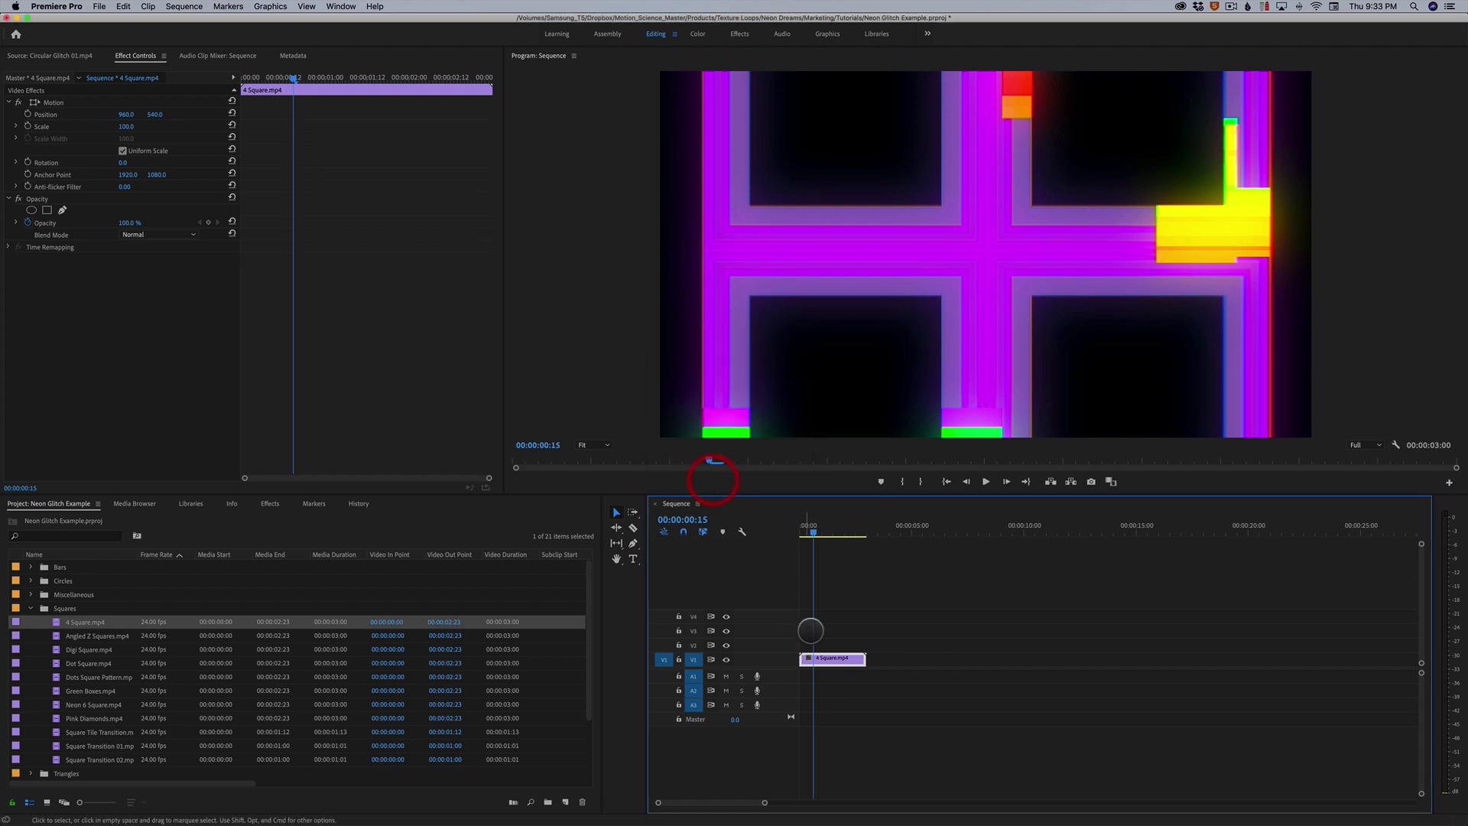
right_click(830, 658)
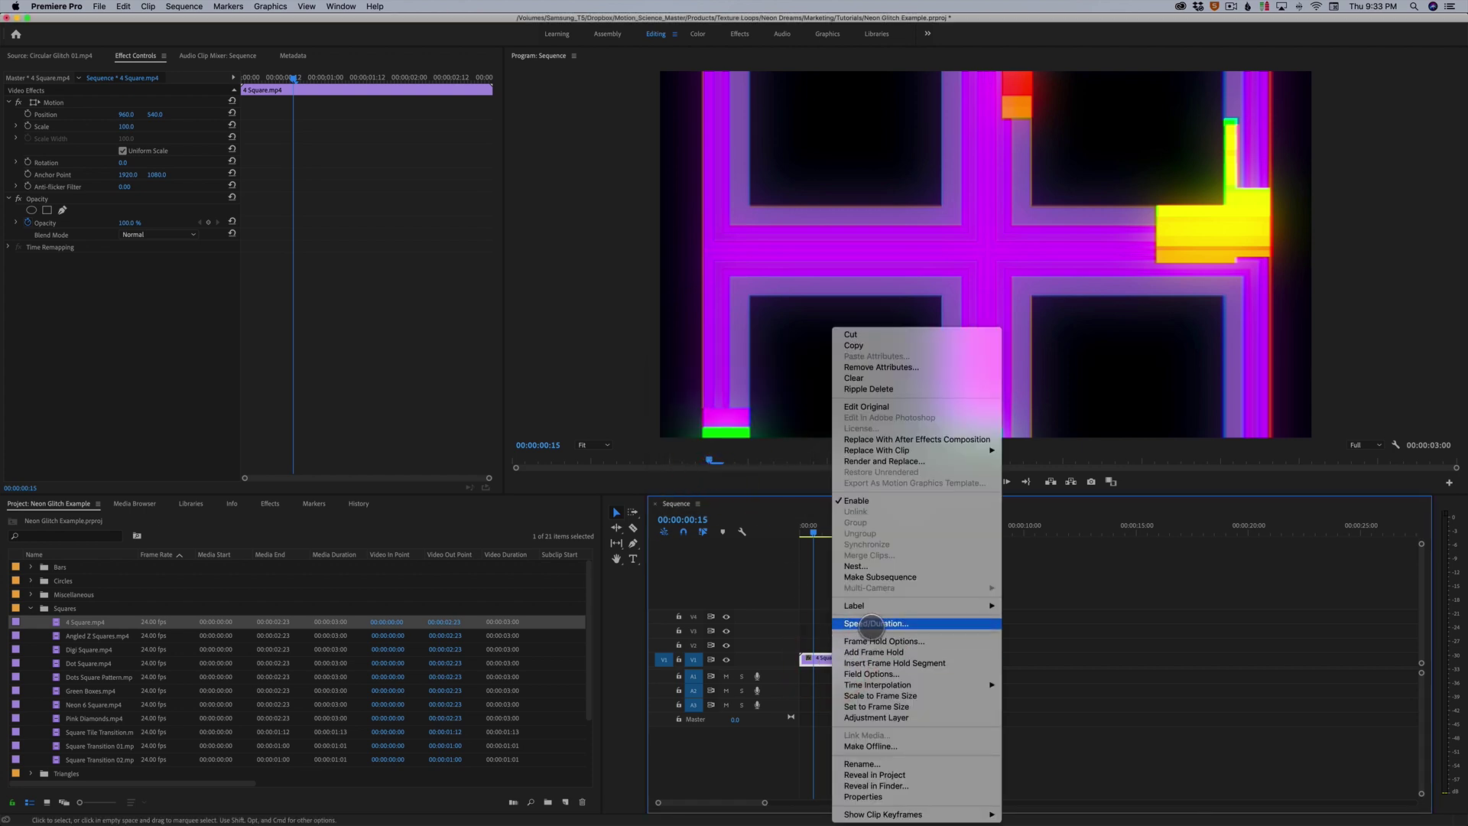
click(876, 621)
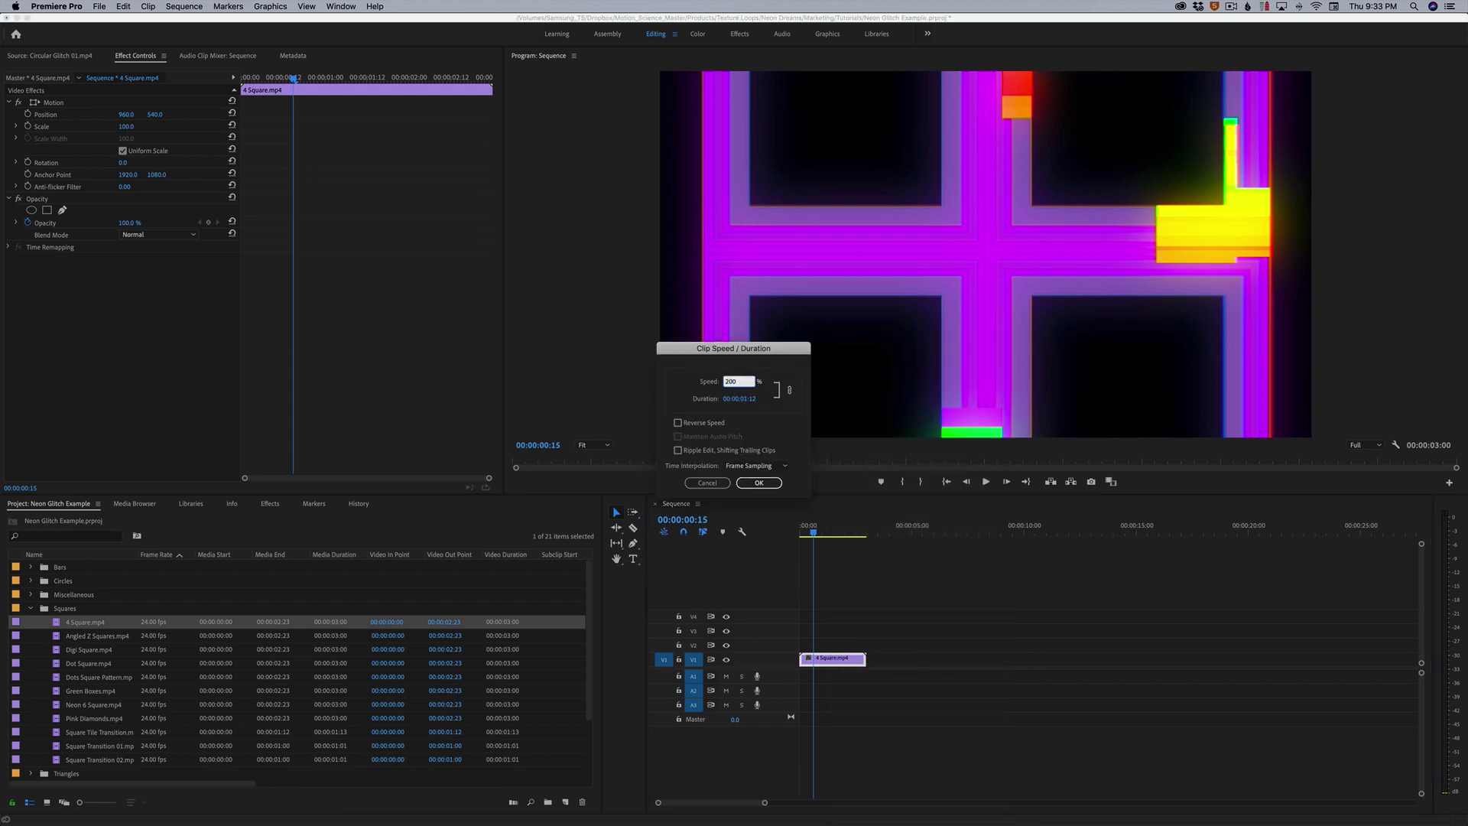
click(749, 399)
click(768, 482)
Play the sped-up clip back from the start.
key(Home)
key(space)
click(773, 540)
Restore 4 Square.mp4 to its 00:00:03:00 length, scrub through it, and deselect it.
key(space)
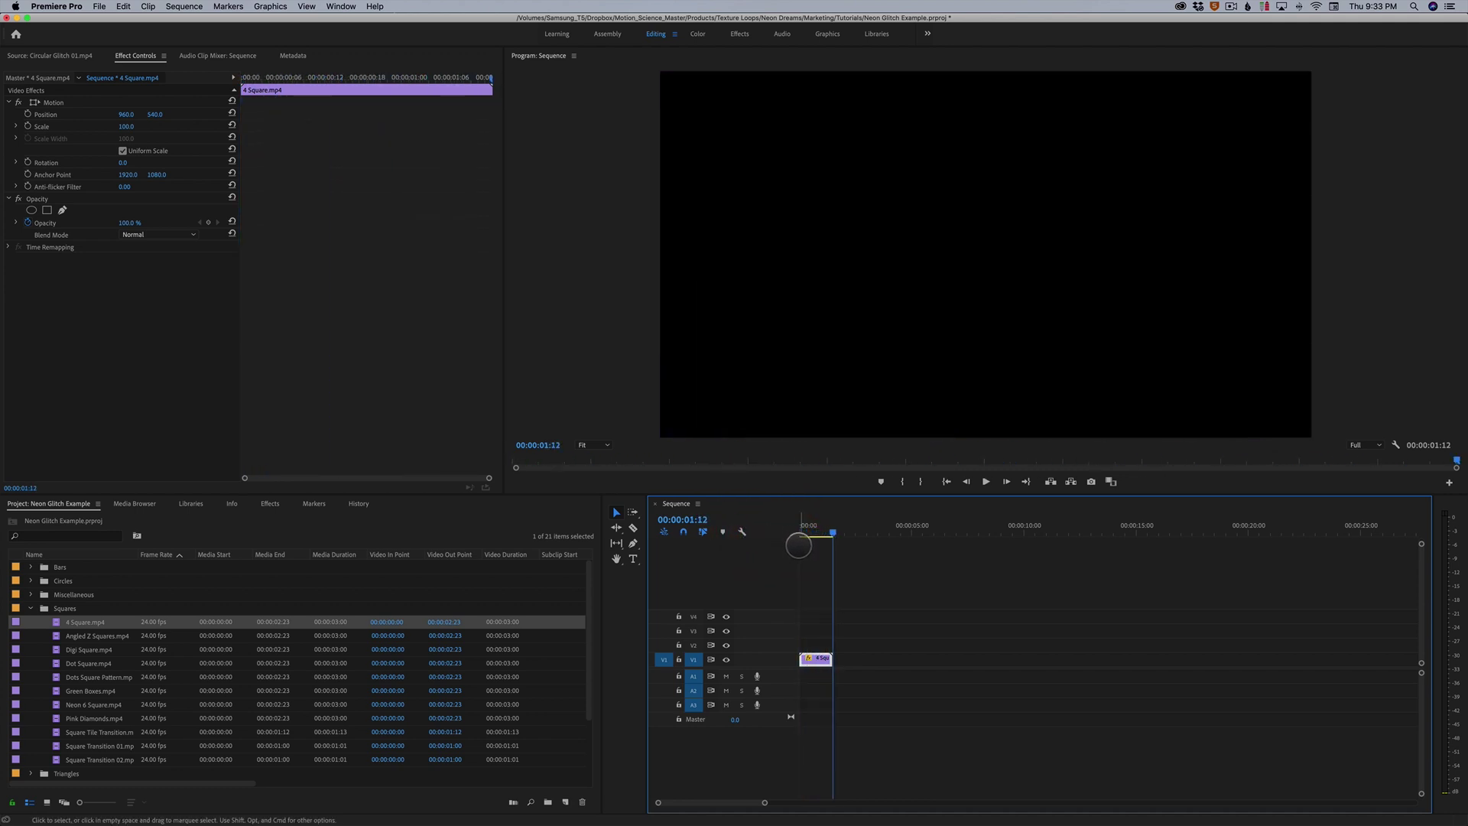
mouse_move(812, 530)
mouse_down()
mouse_move(785, 539)
mouse_move(812, 531)
mouse_move(801, 551)
mouse_up()
click(810, 556)
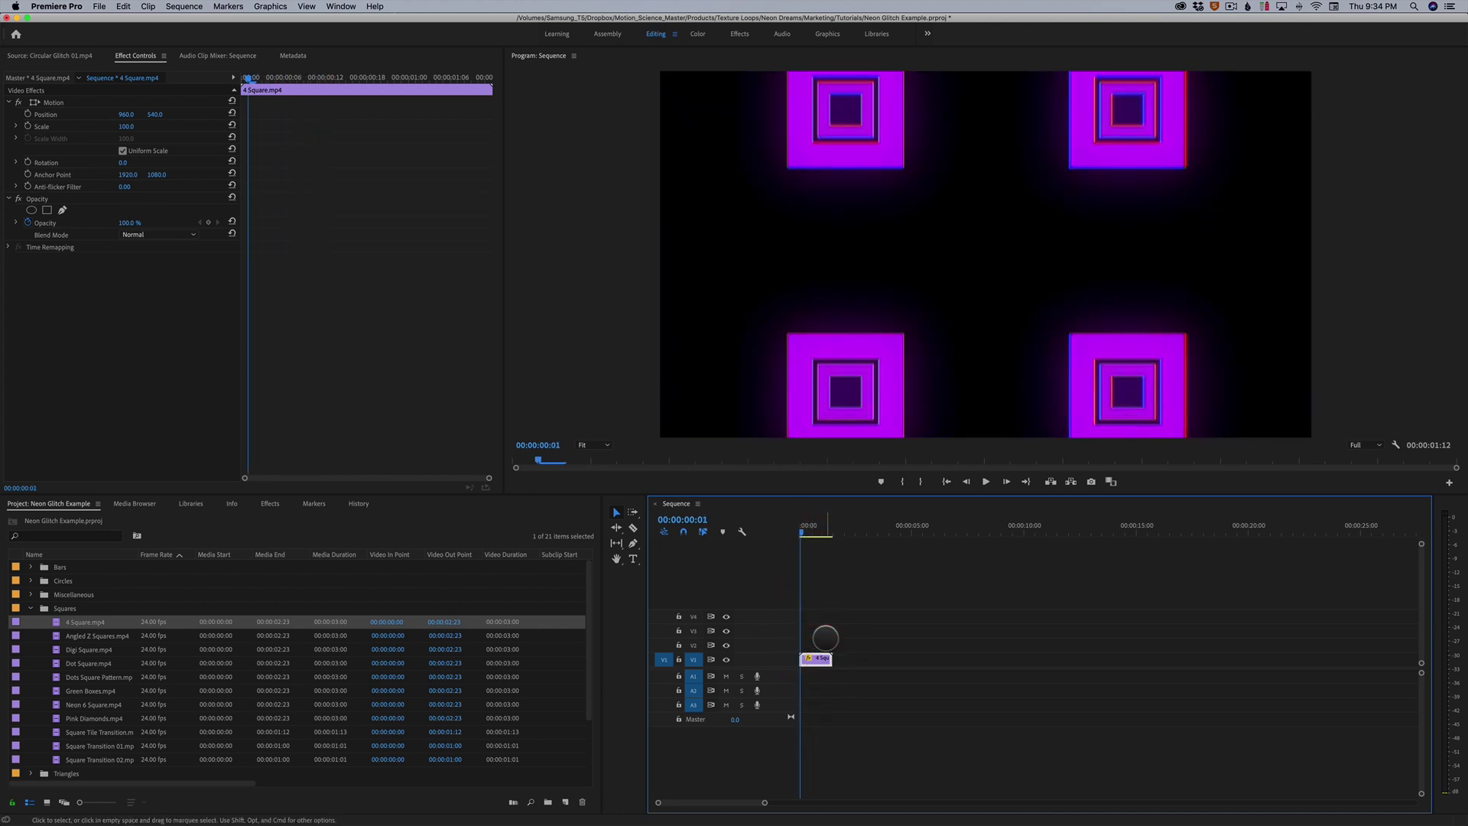
drag(841, 540, 849, 539)
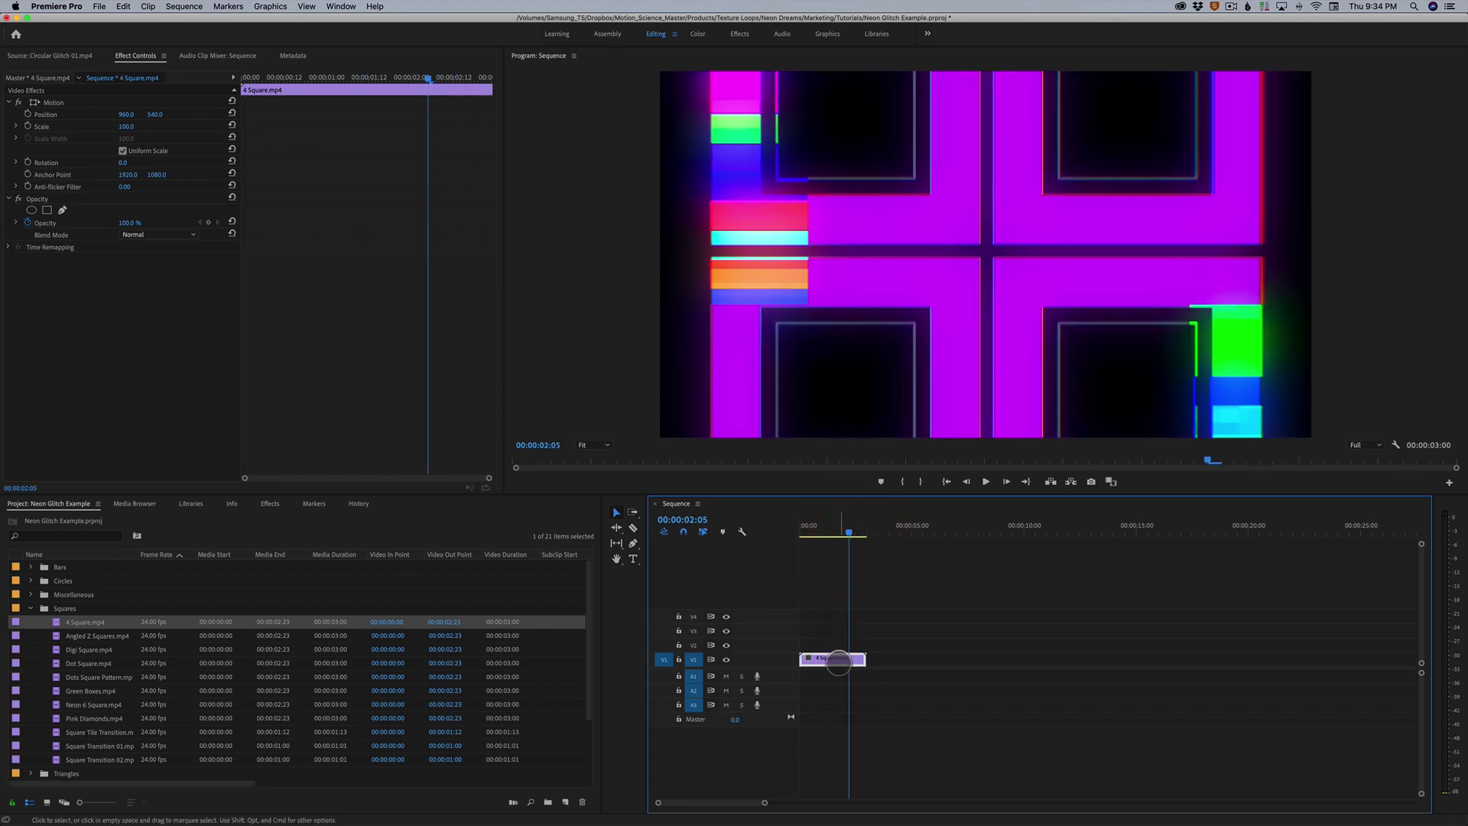
click(830, 648)
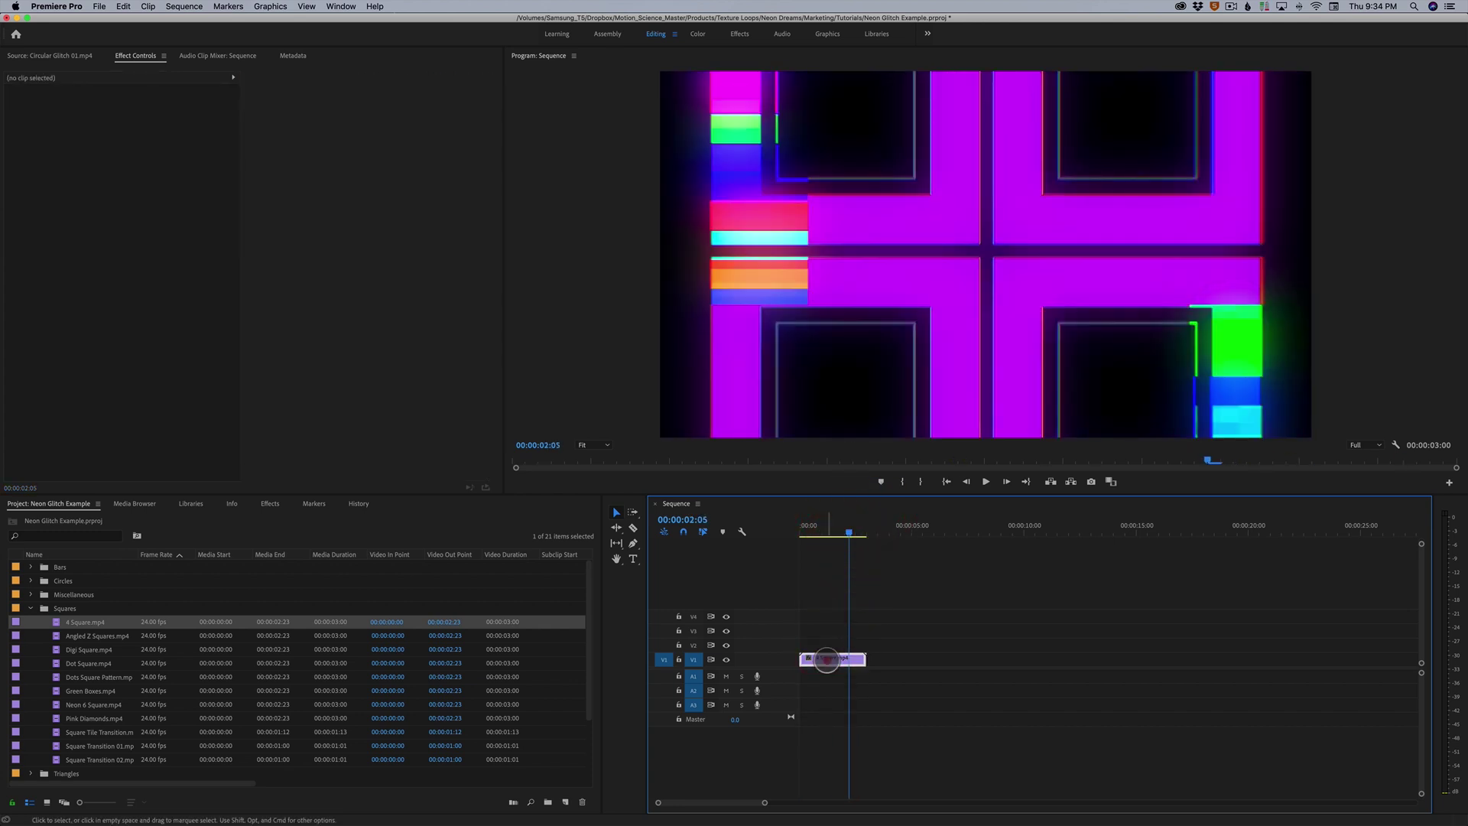
Duplicate 4 Square.mp4 back to back on V1, play the 9-second sequence, and collapse the Squares bin.
drag(825, 659, 956, 658)
key(space)
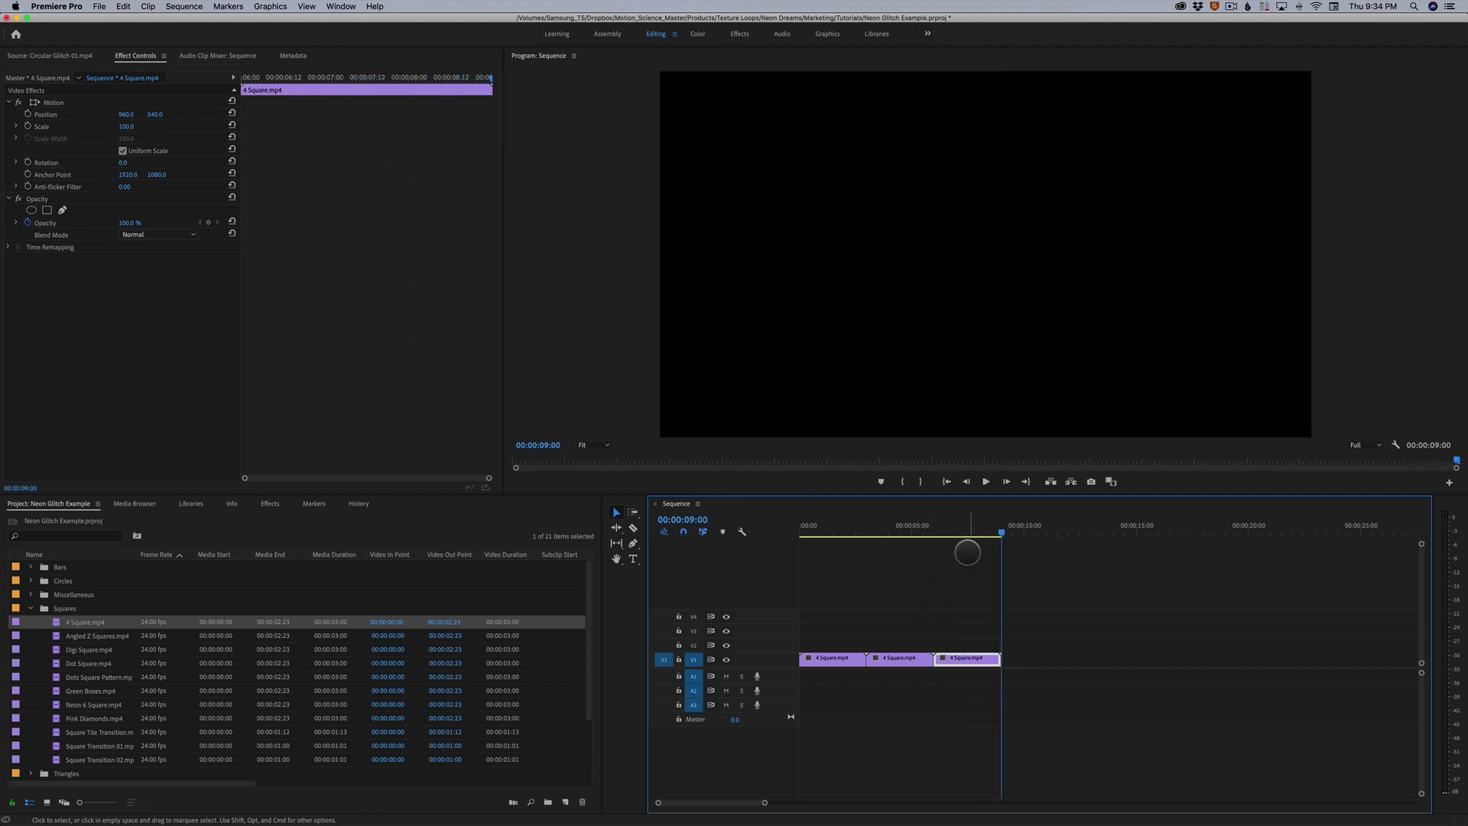
key(space)
click(750, 583)
key(space)
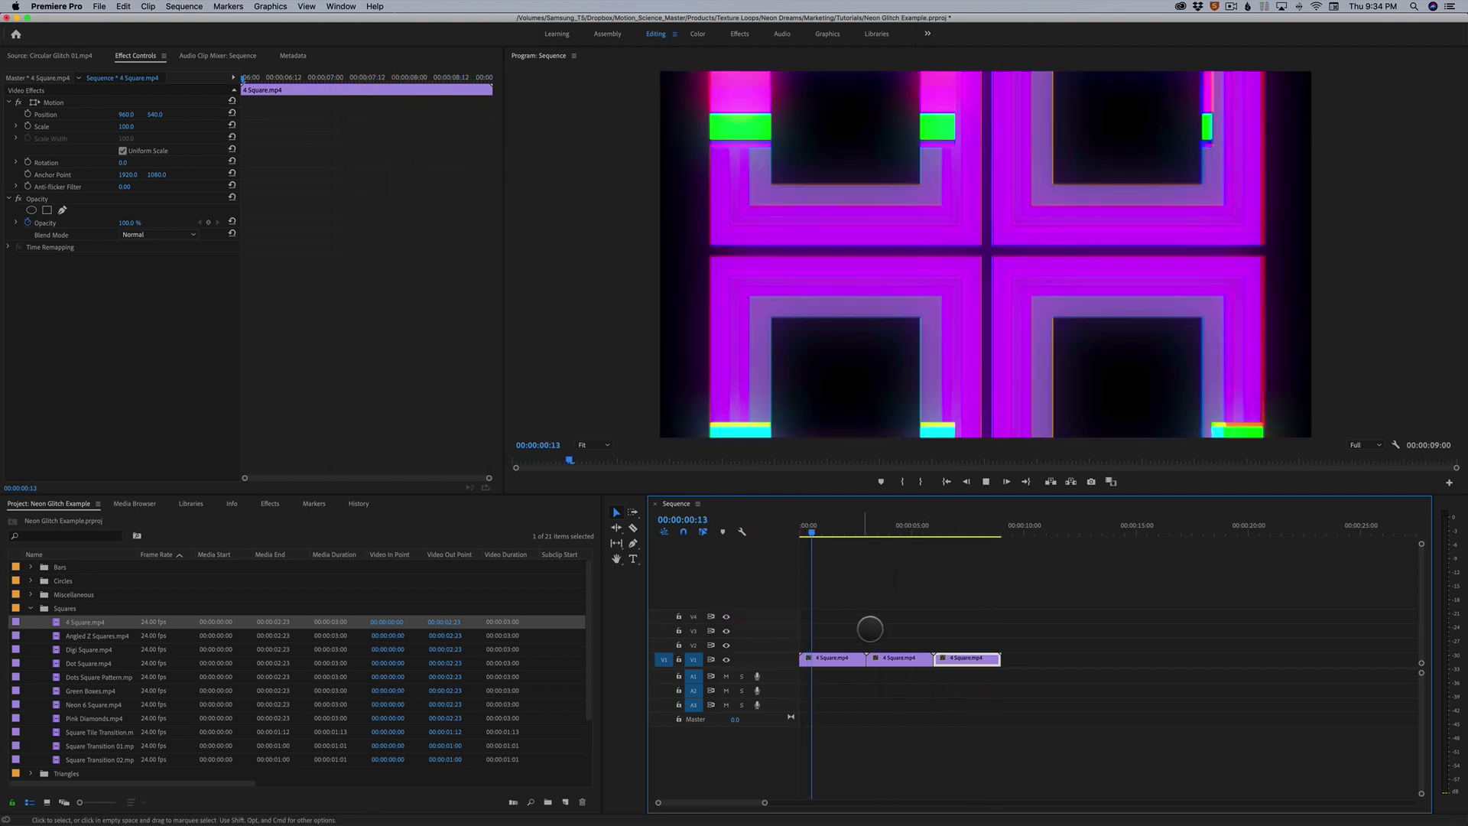
key(space)
click(31, 606)
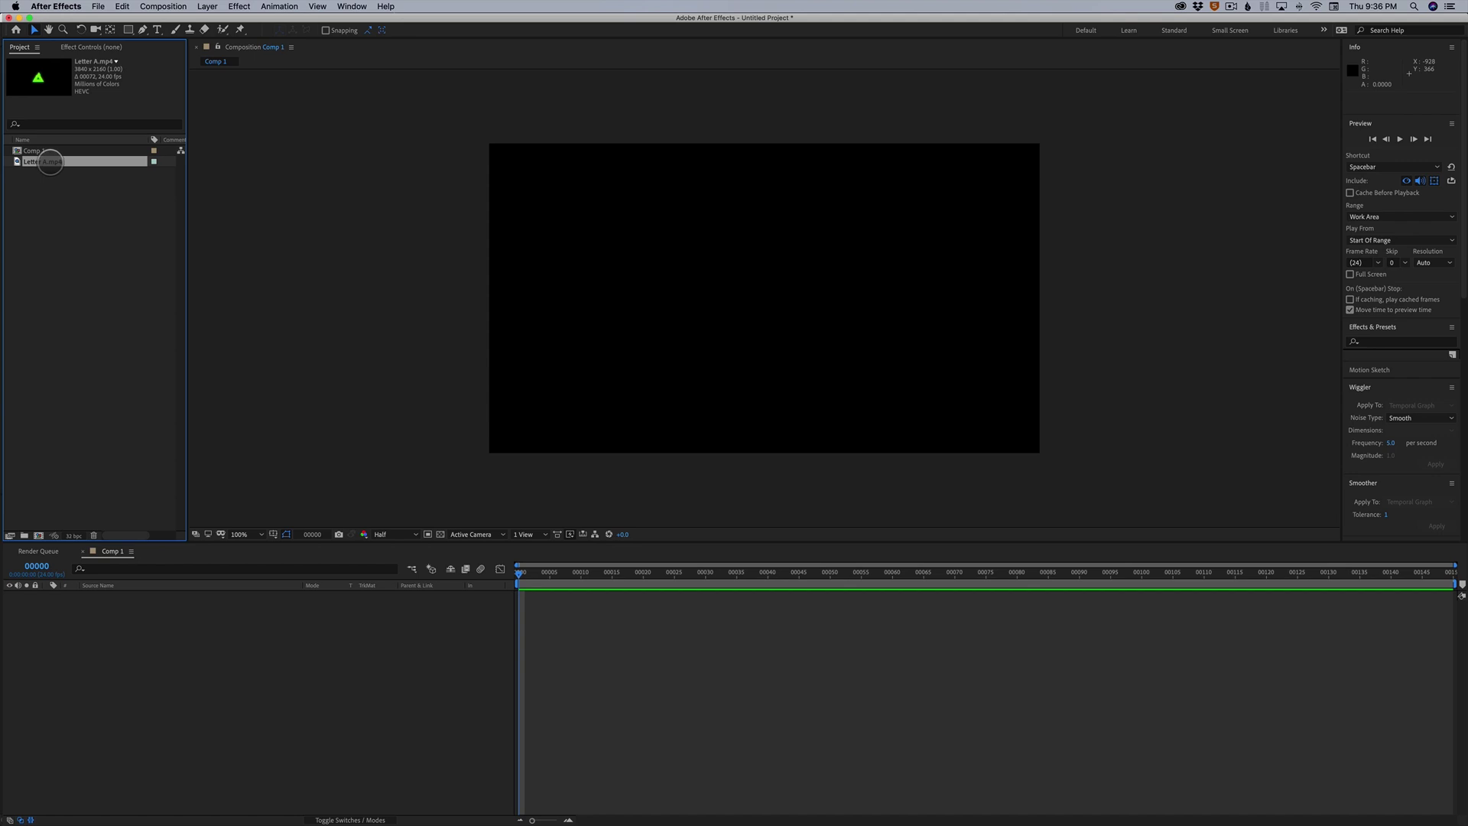
Set Letter A.mp4 to loop 10 times in Interpret Footage, extending it to 720 frames.
right_click(50, 161)
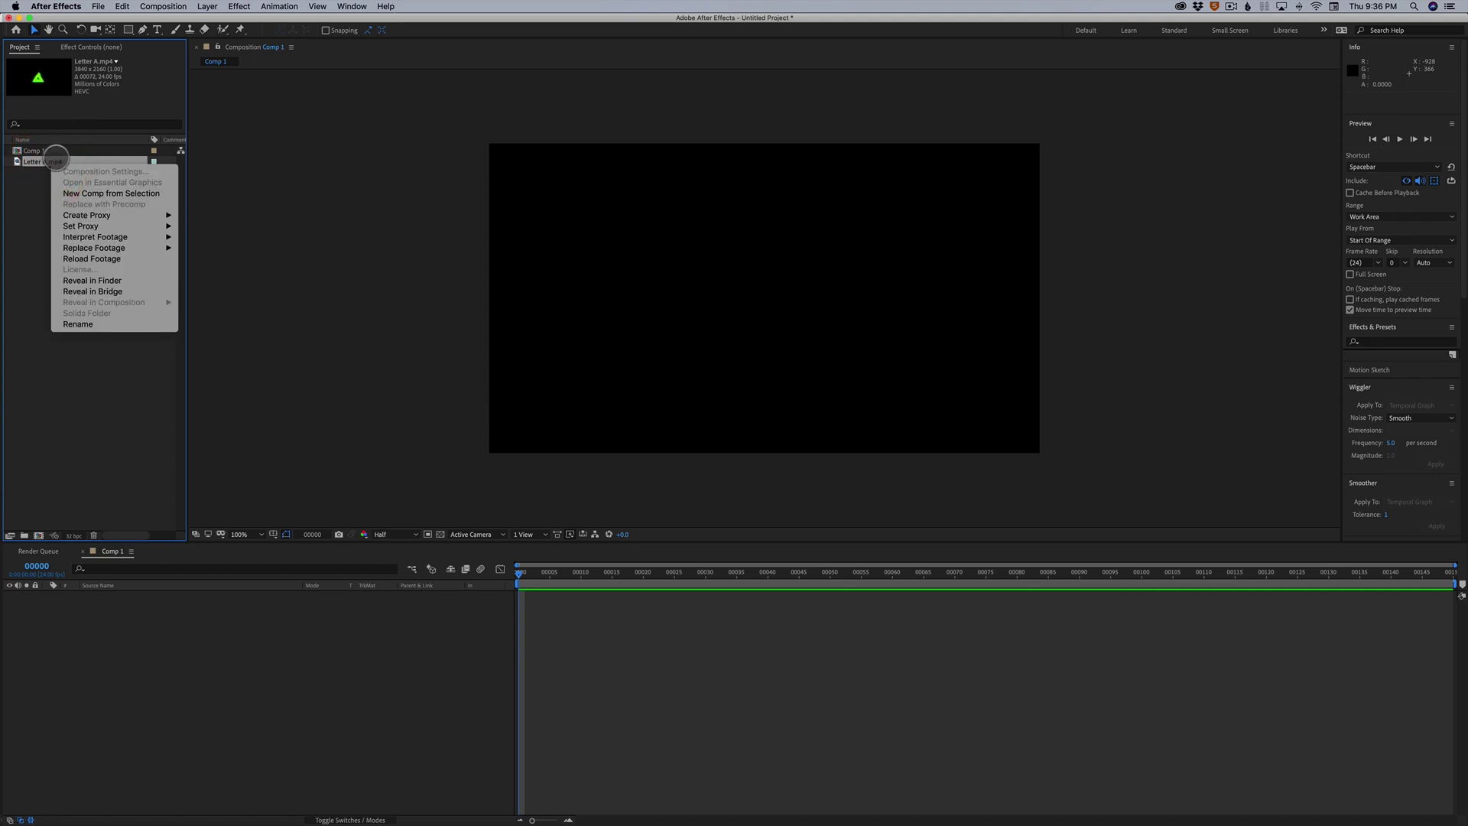
mouse_move(98, 237)
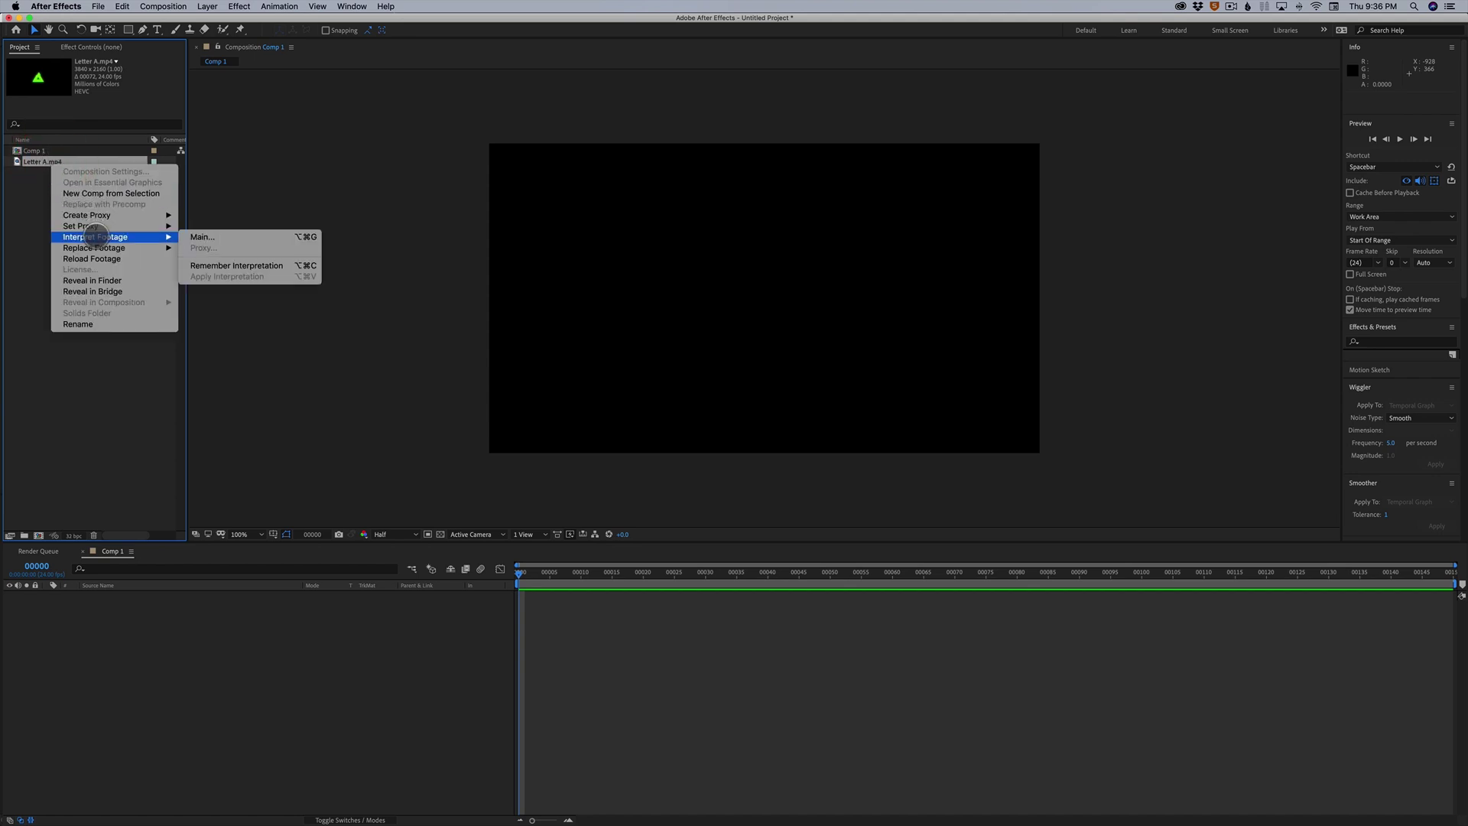
click(201, 237)
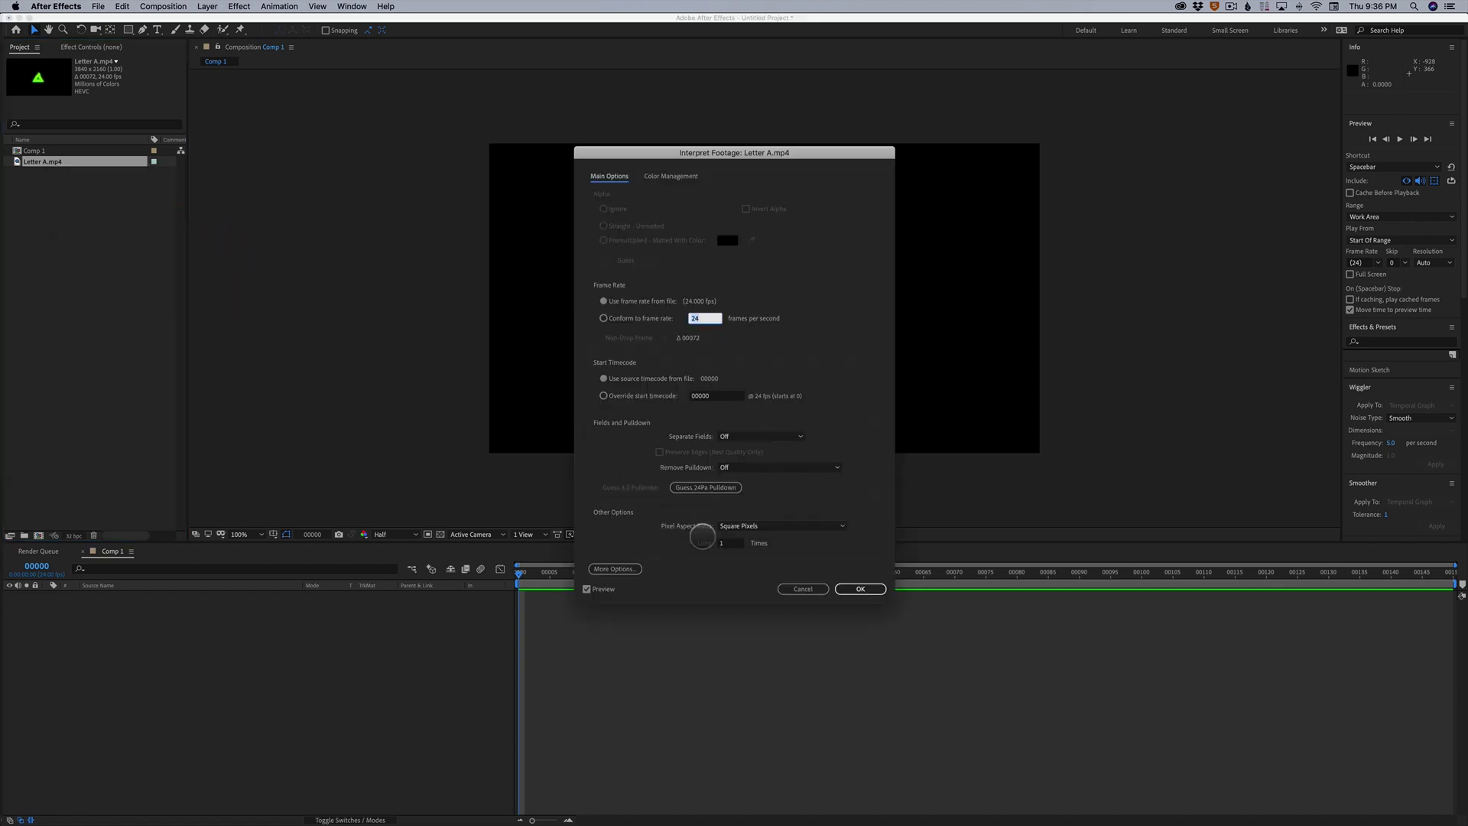
click(730, 543)
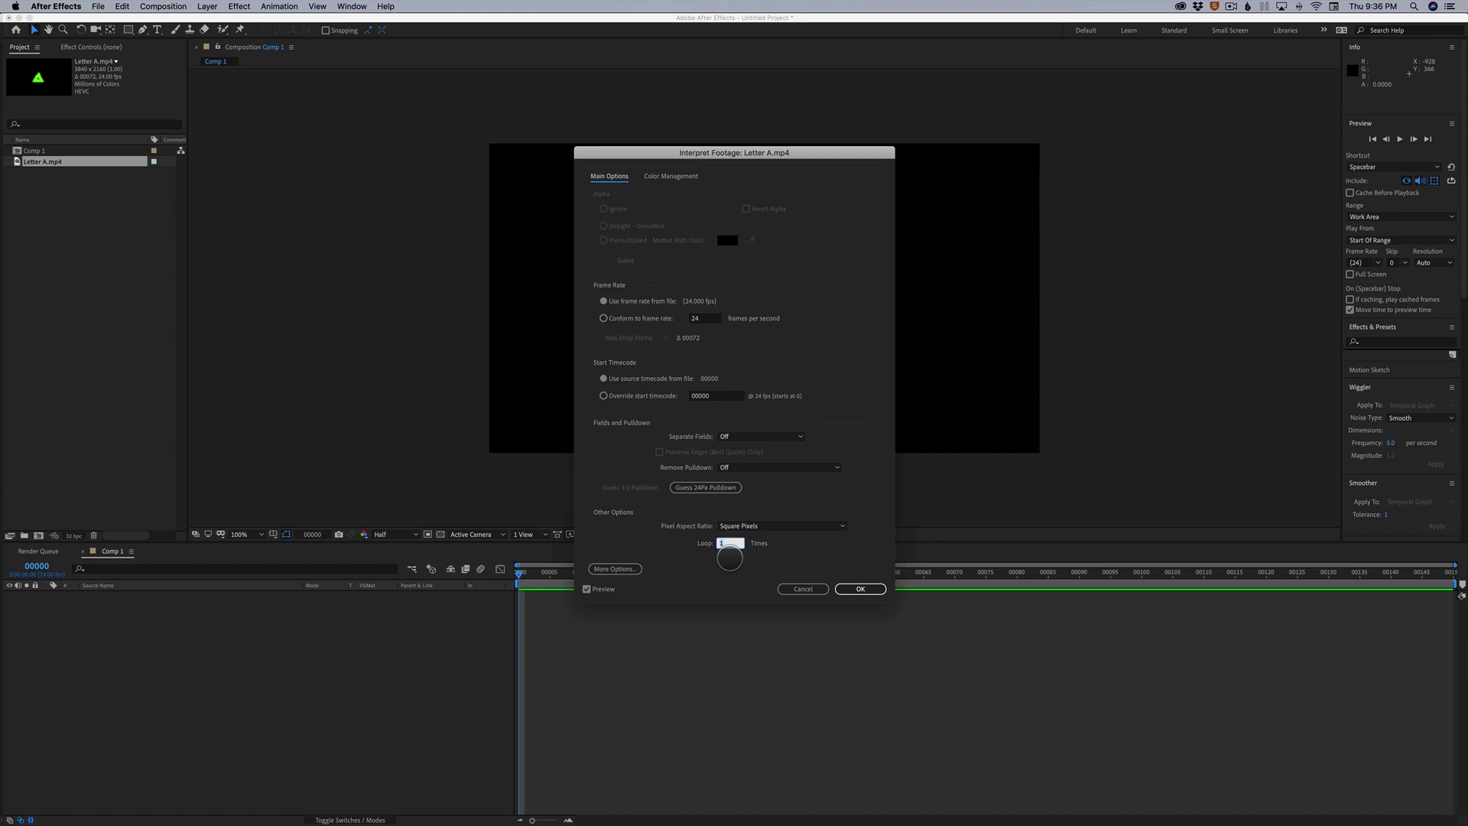
key(Return)
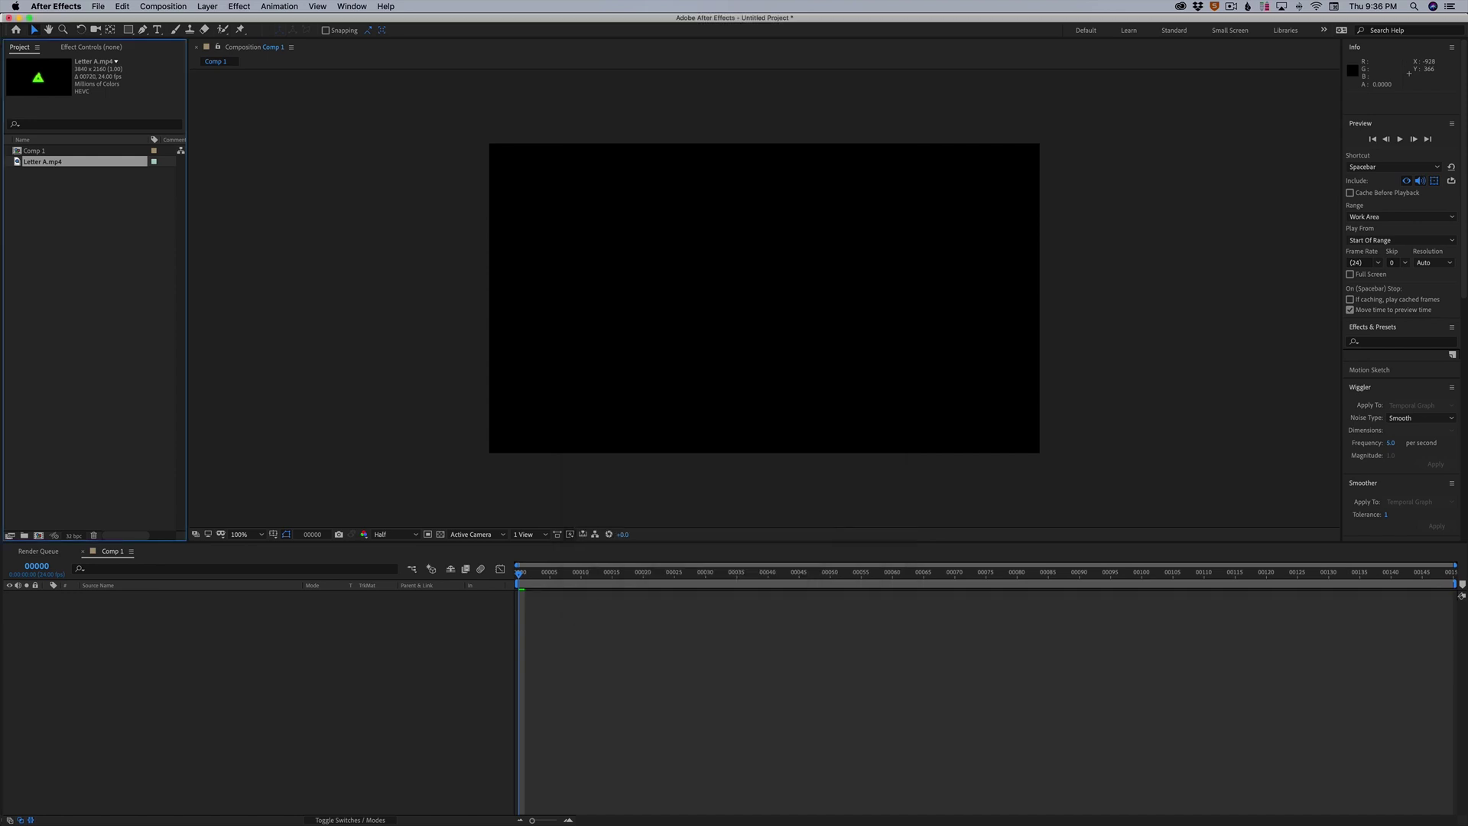
Add Letter A.mp4 to the Comp 1 timeline, scrub to its end, and preview playback.
drag(44, 167, 48, 186)
drag(118, 436, 145, 644)
drag(523, 595, 413, 616)
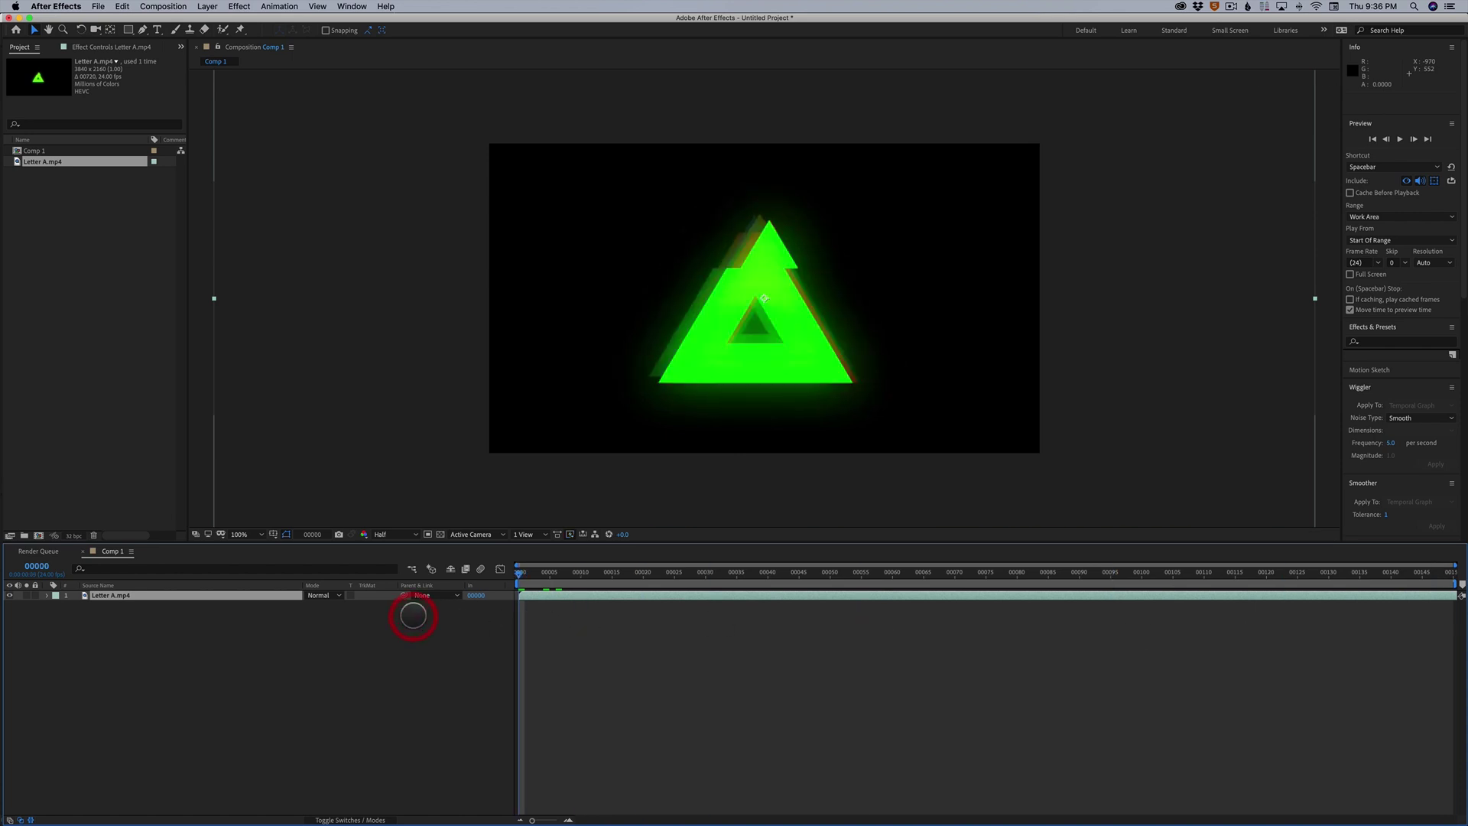
key(space)
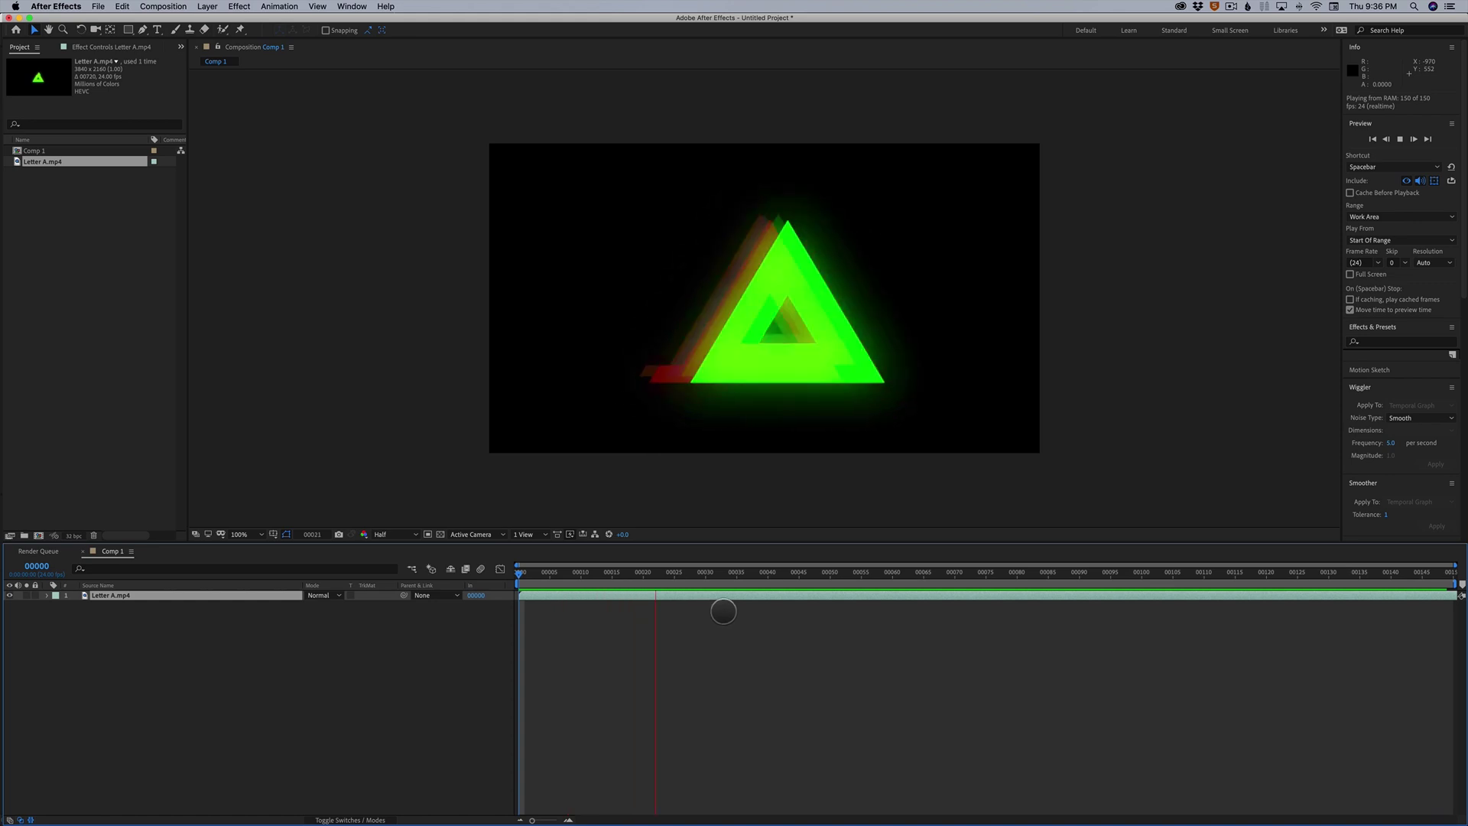
Change the Letter A.mp4 footage loop count from 10 to 1 in Interpret Footage.
right_click(62, 161)
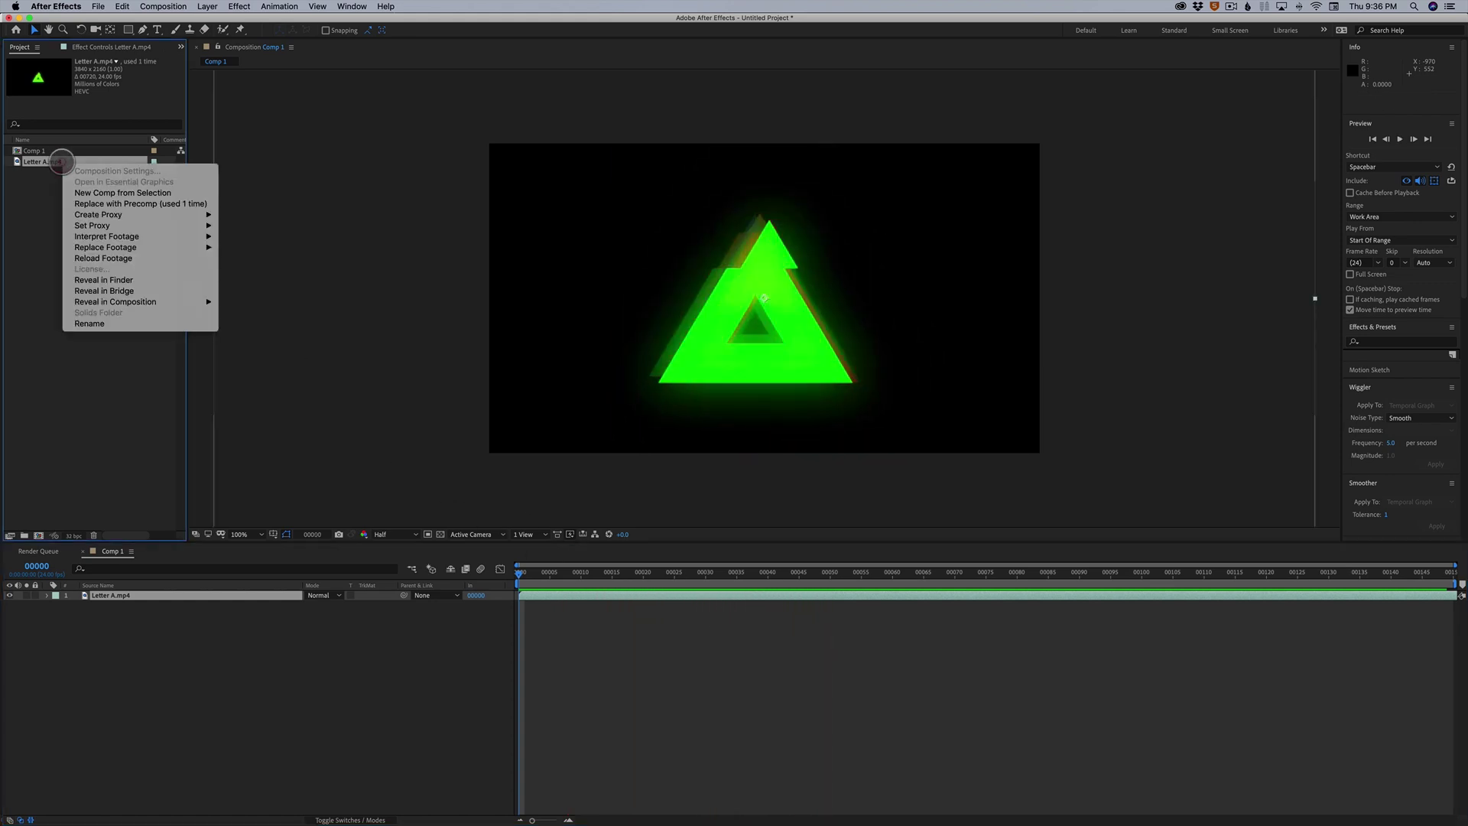
mouse_move(99, 236)
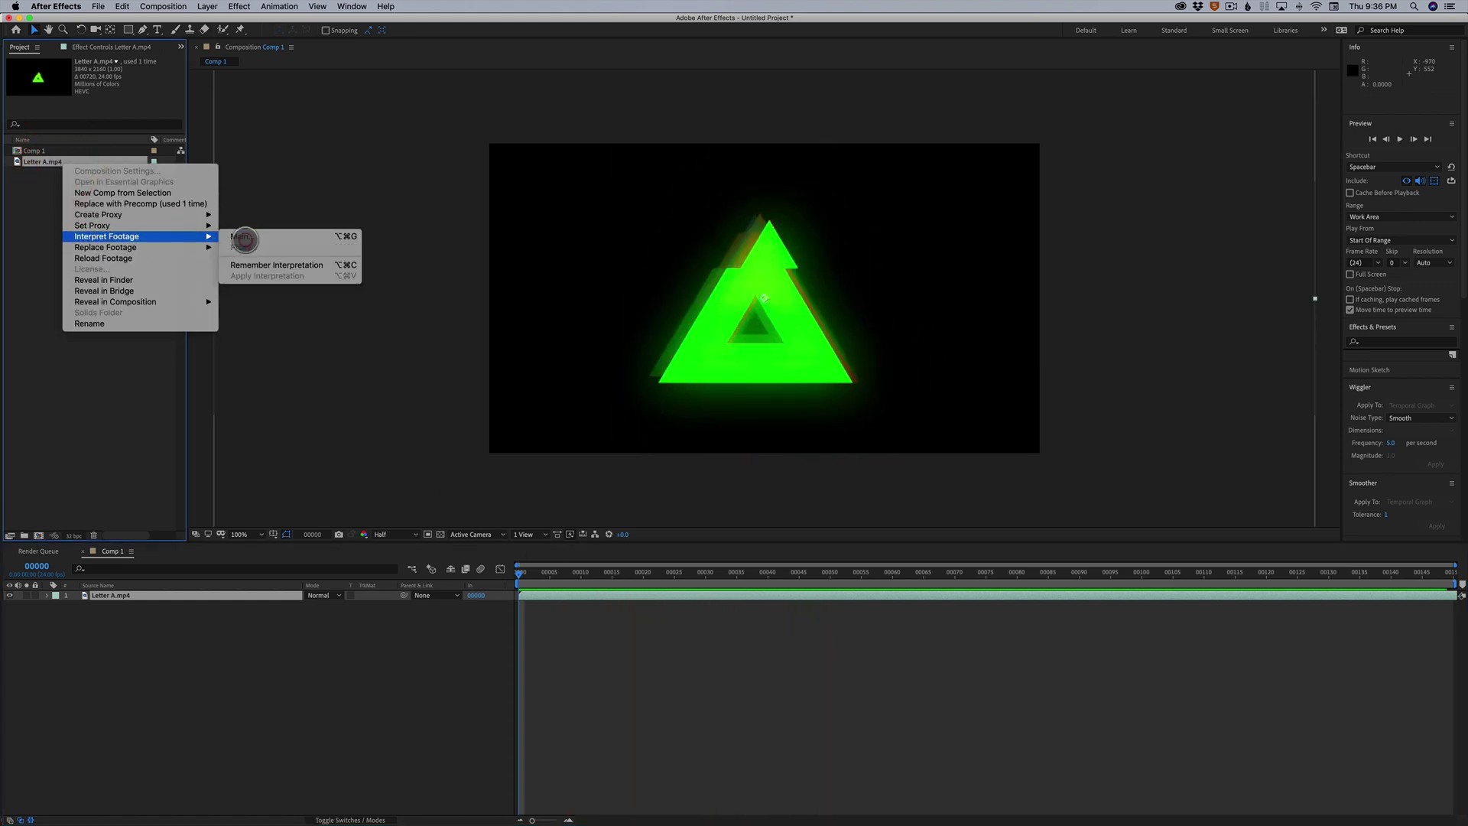
click(244, 238)
click(711, 543)
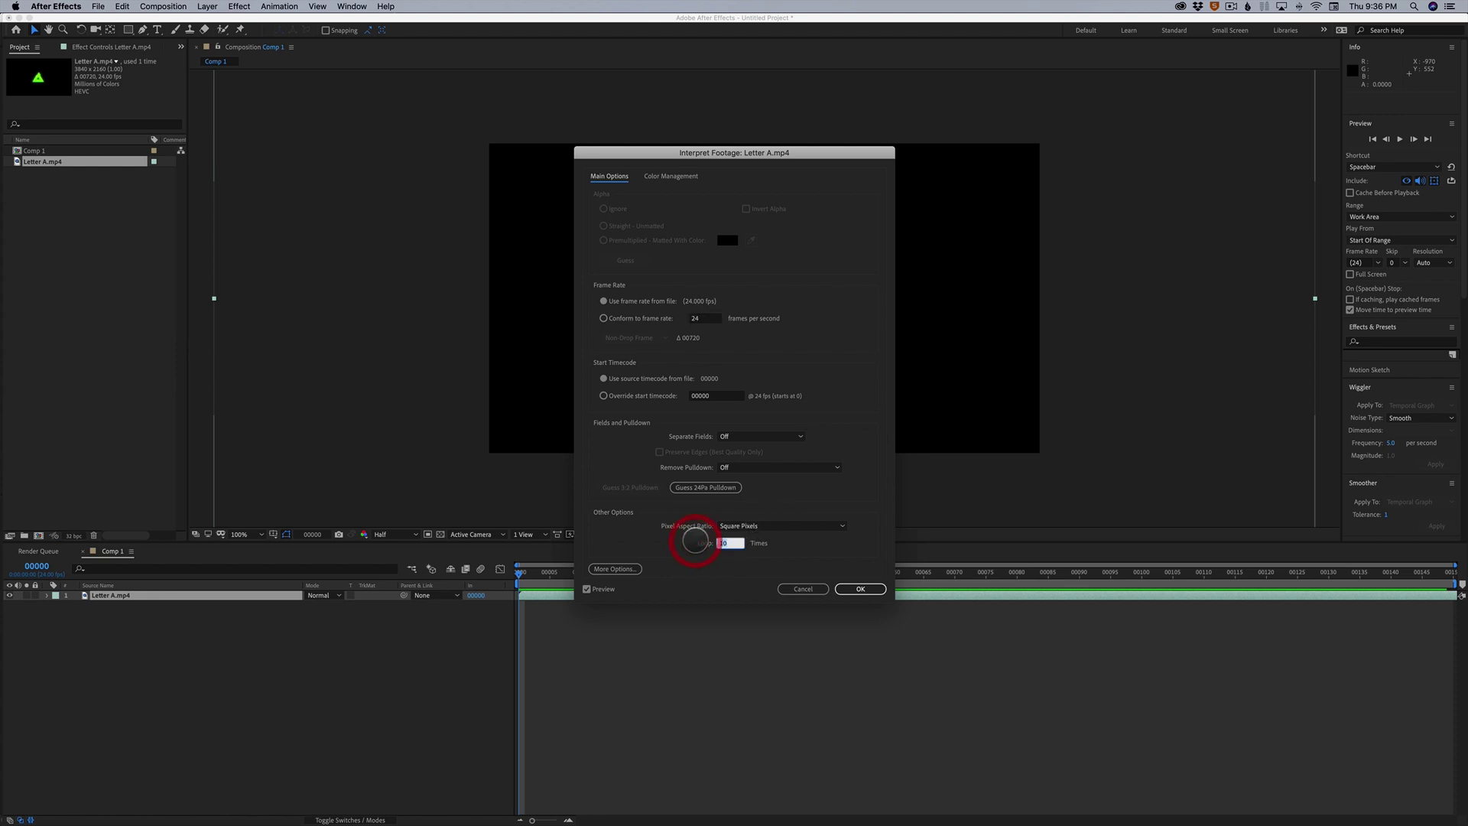
key(Return)
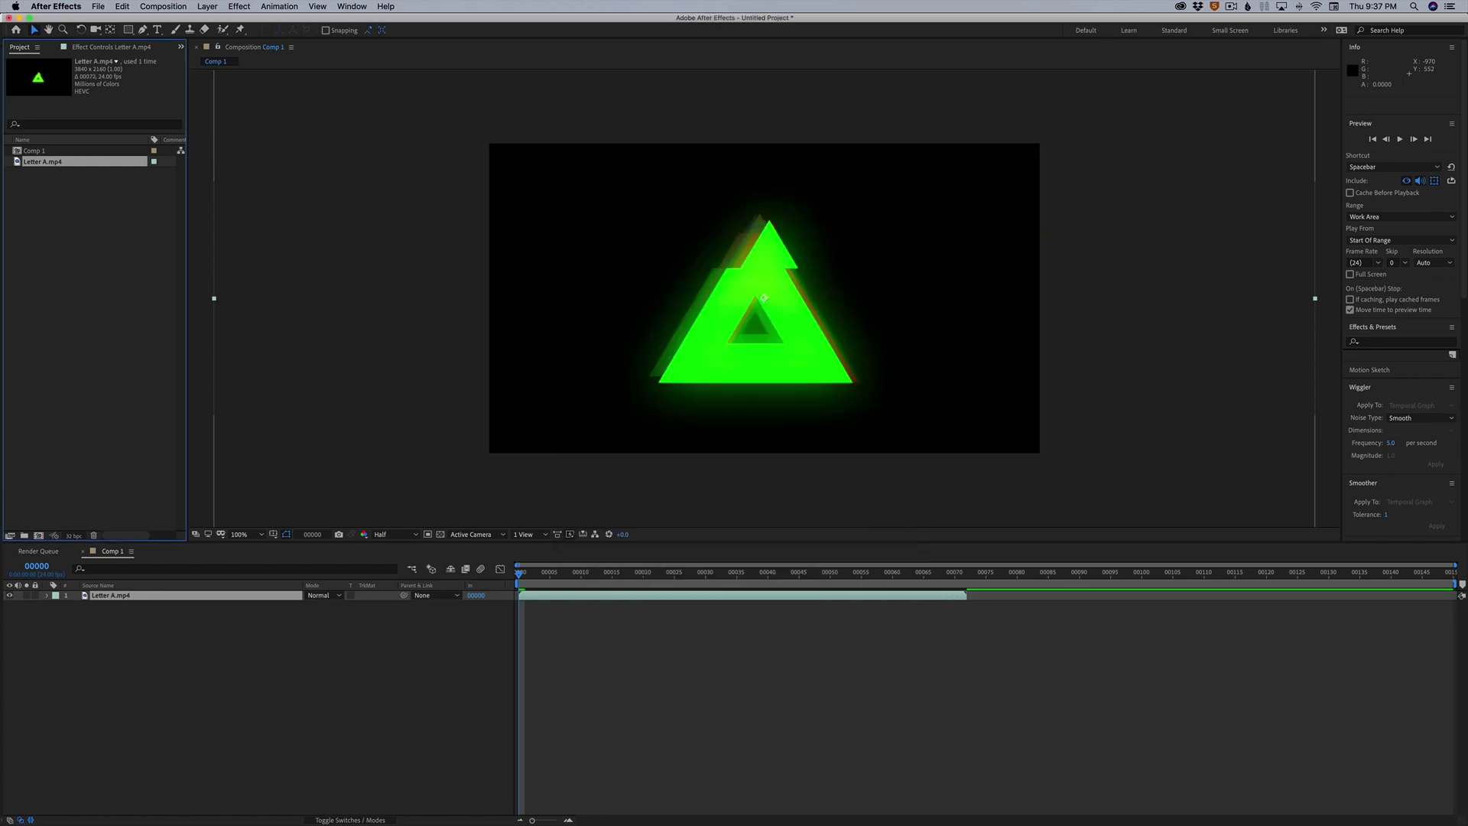
Duplicate the Letter A.mp4 layer and start the copy at frame 72, right after the original.
drag(947, 571, 961, 596)
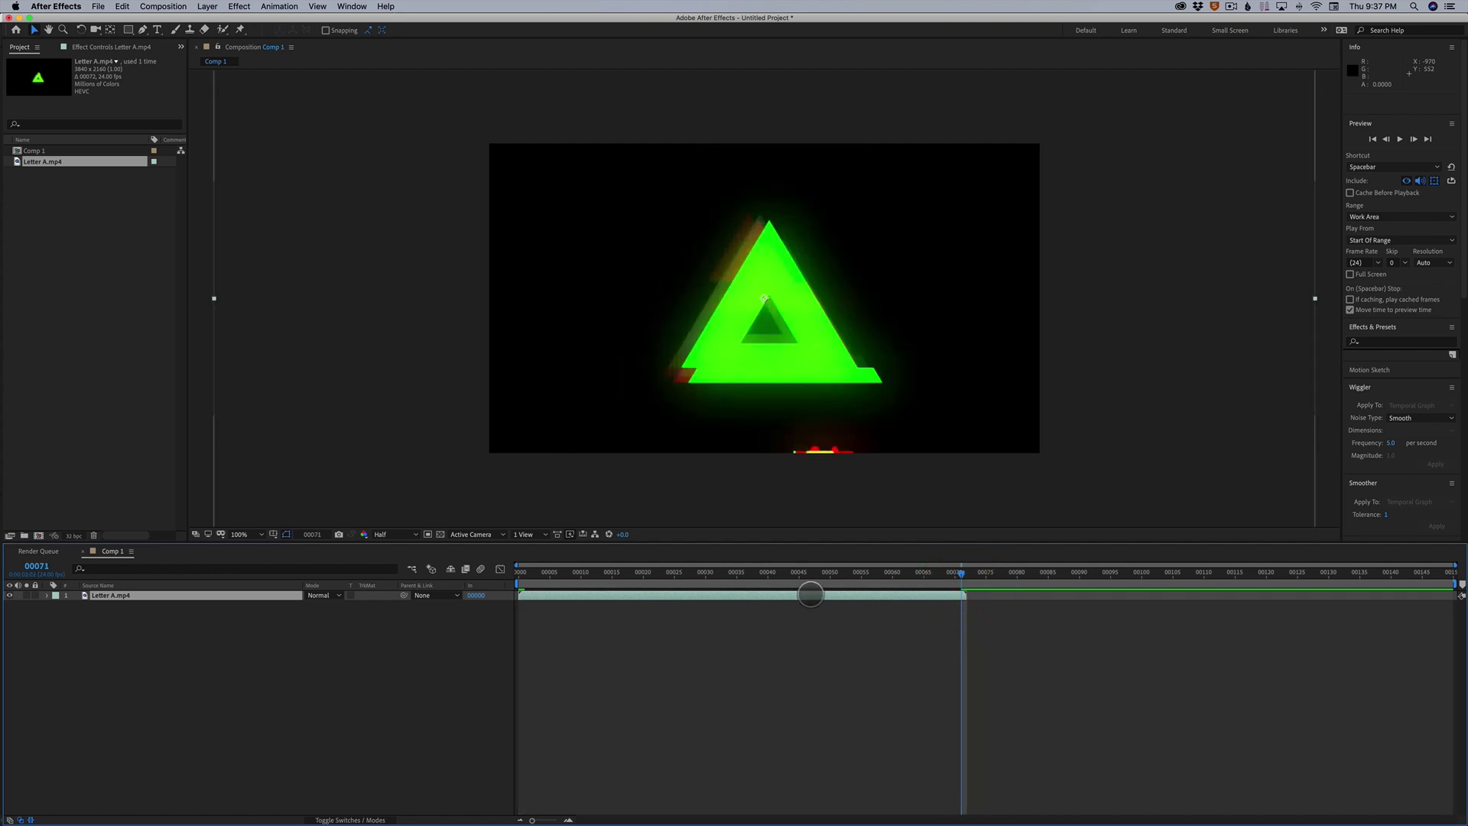
key(ctrl+d)
drag(698, 595, 1144, 600)
drag(961, 572, 907, 575)
Loop Letter A.mp4 5 times in Interpret Footage and slide layer 1 earlier in the timeline.
right_click(50, 162)
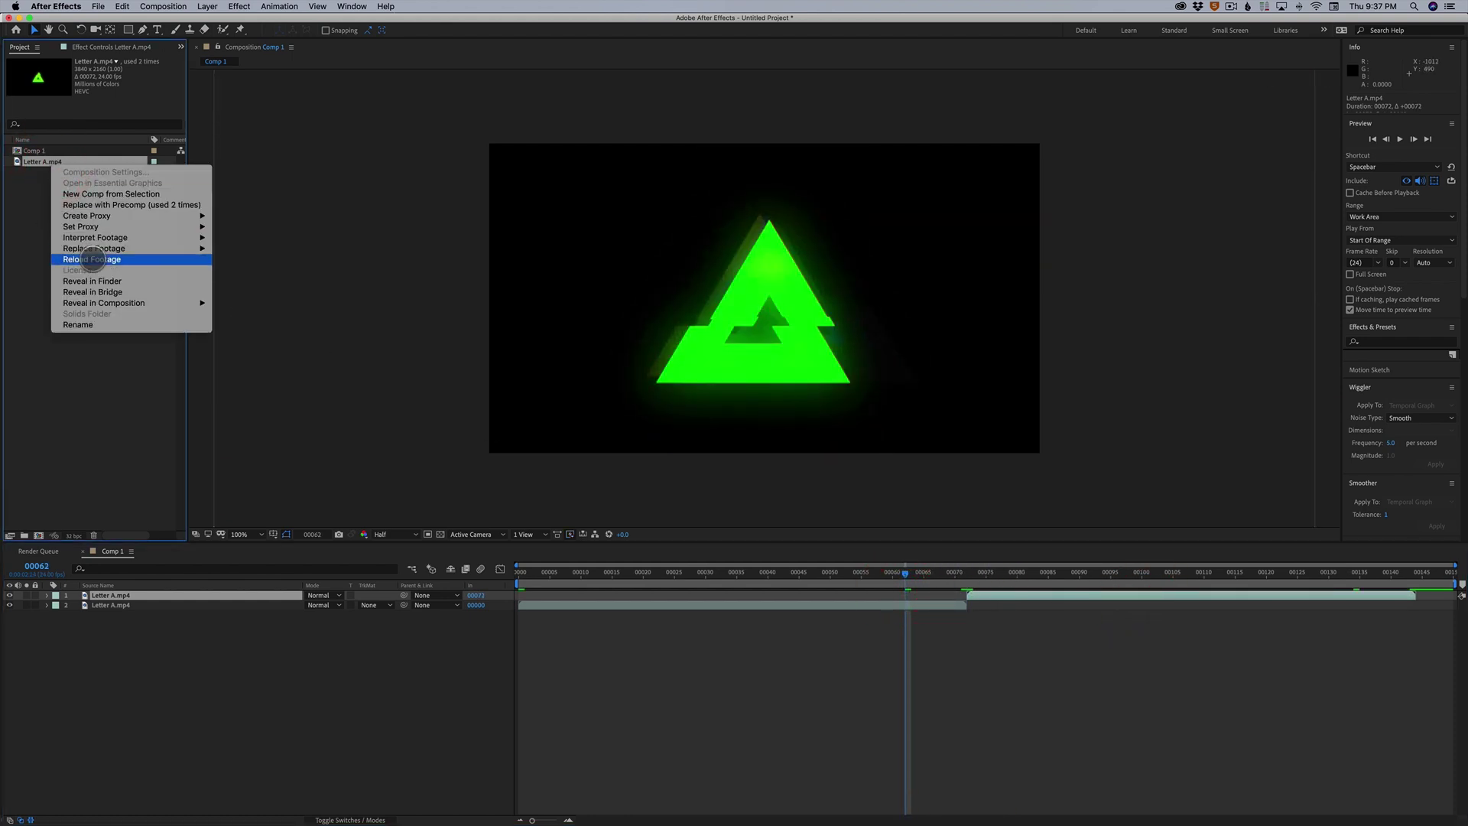
mouse_move(91, 238)
click(247, 237)
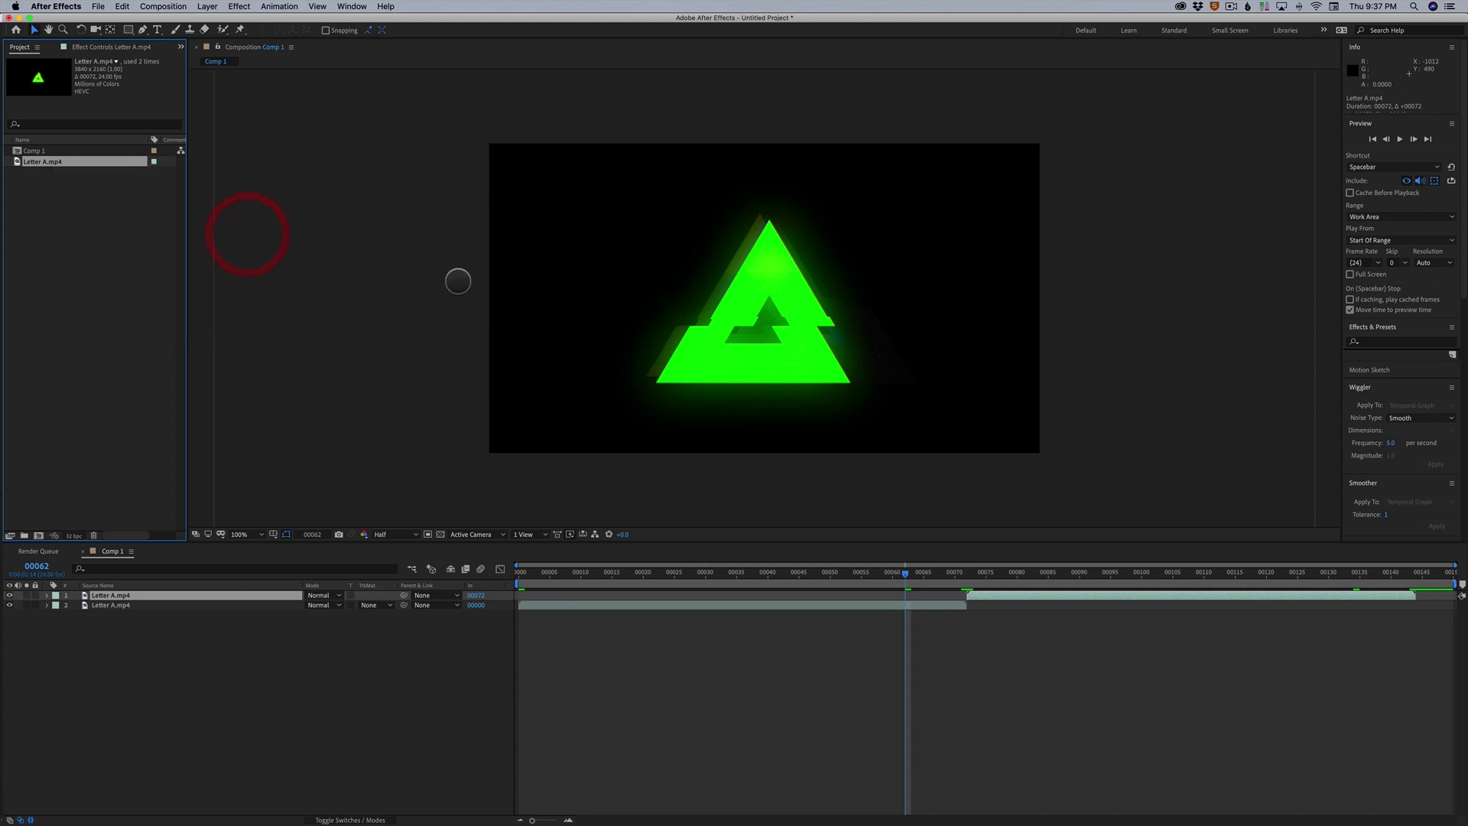
click(728, 543)
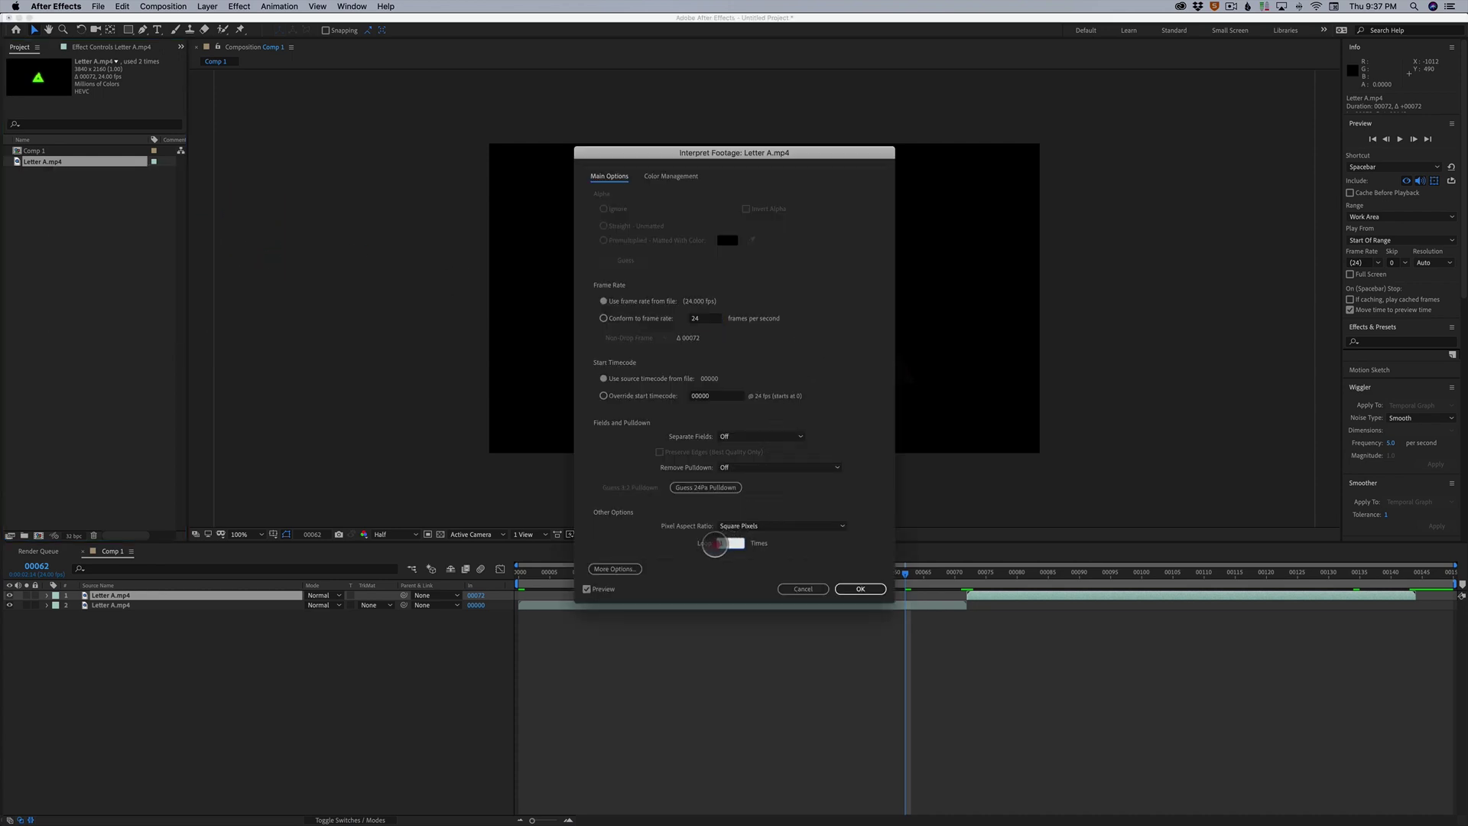
key(Return)
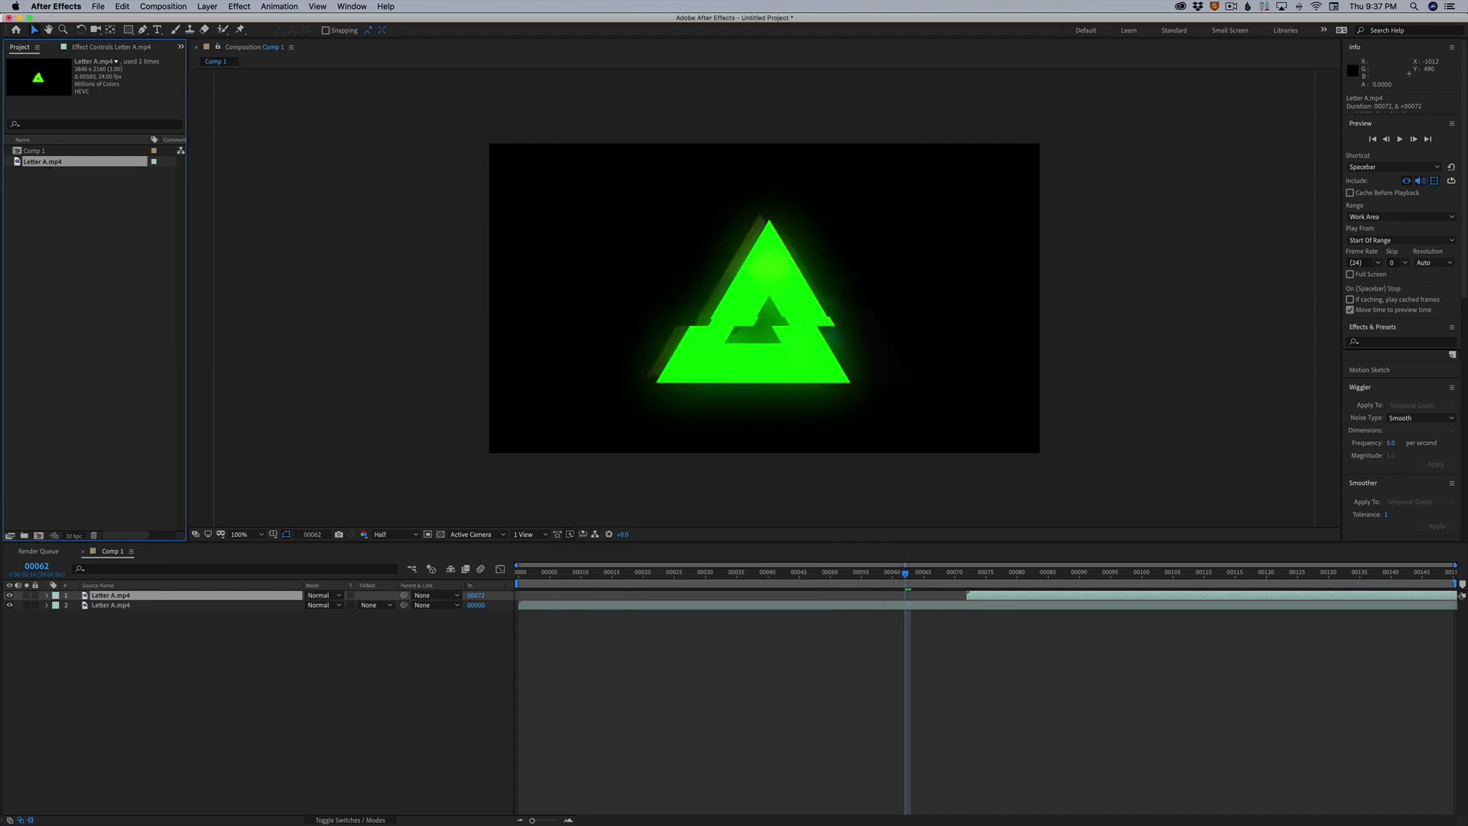
drag(1075, 594, 1, 664)
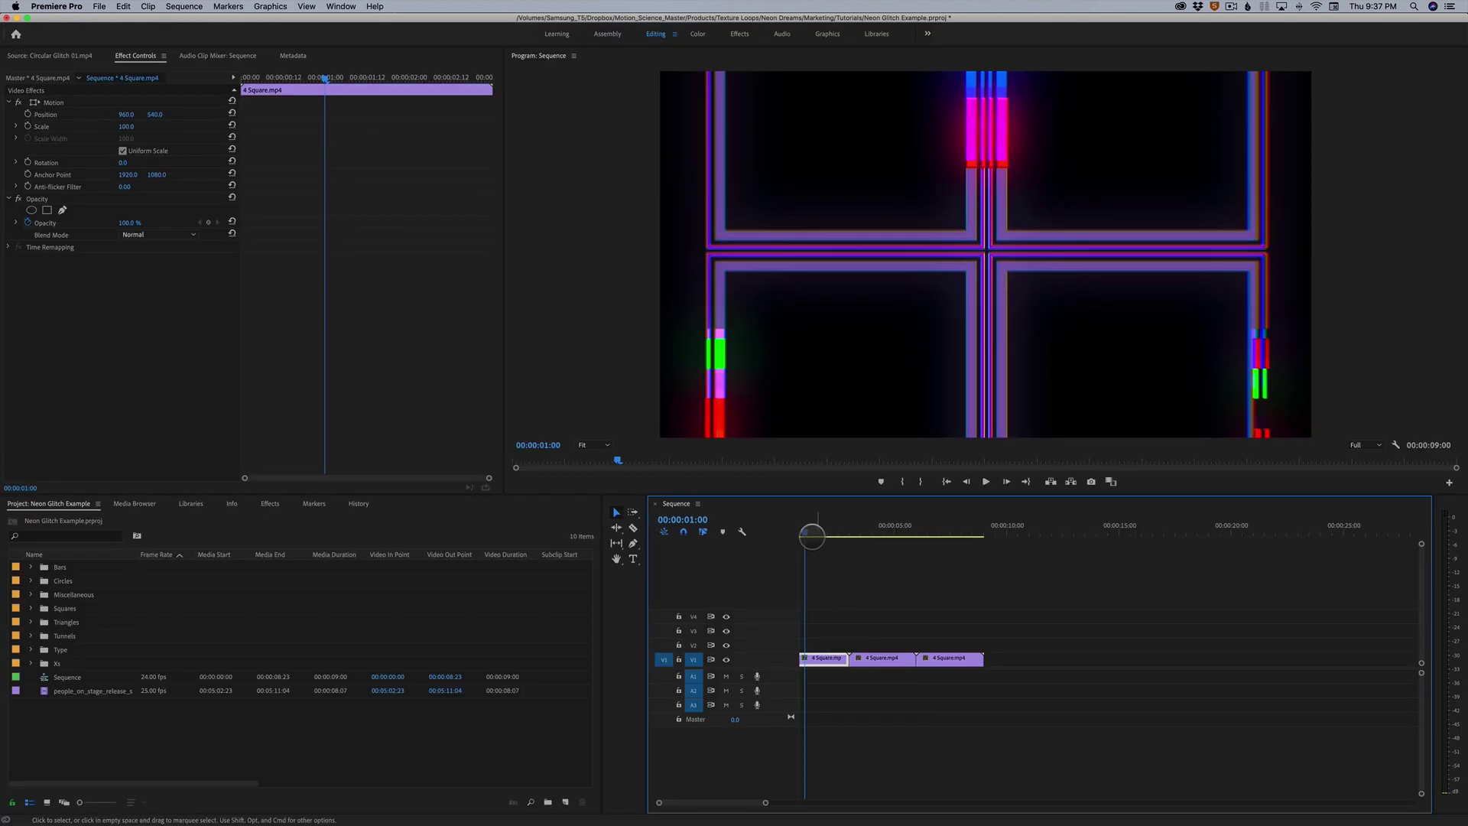
Add Circle Tunnel.mp4 from the Tunnels bin to V1 after the square clips.
mouse_move(811, 536)
mouse_down()
mouse_move(826, 535)
mouse_move(796, 535)
mouse_move(819, 535)
mouse_up()
click(30, 635)
double_click(80, 650)
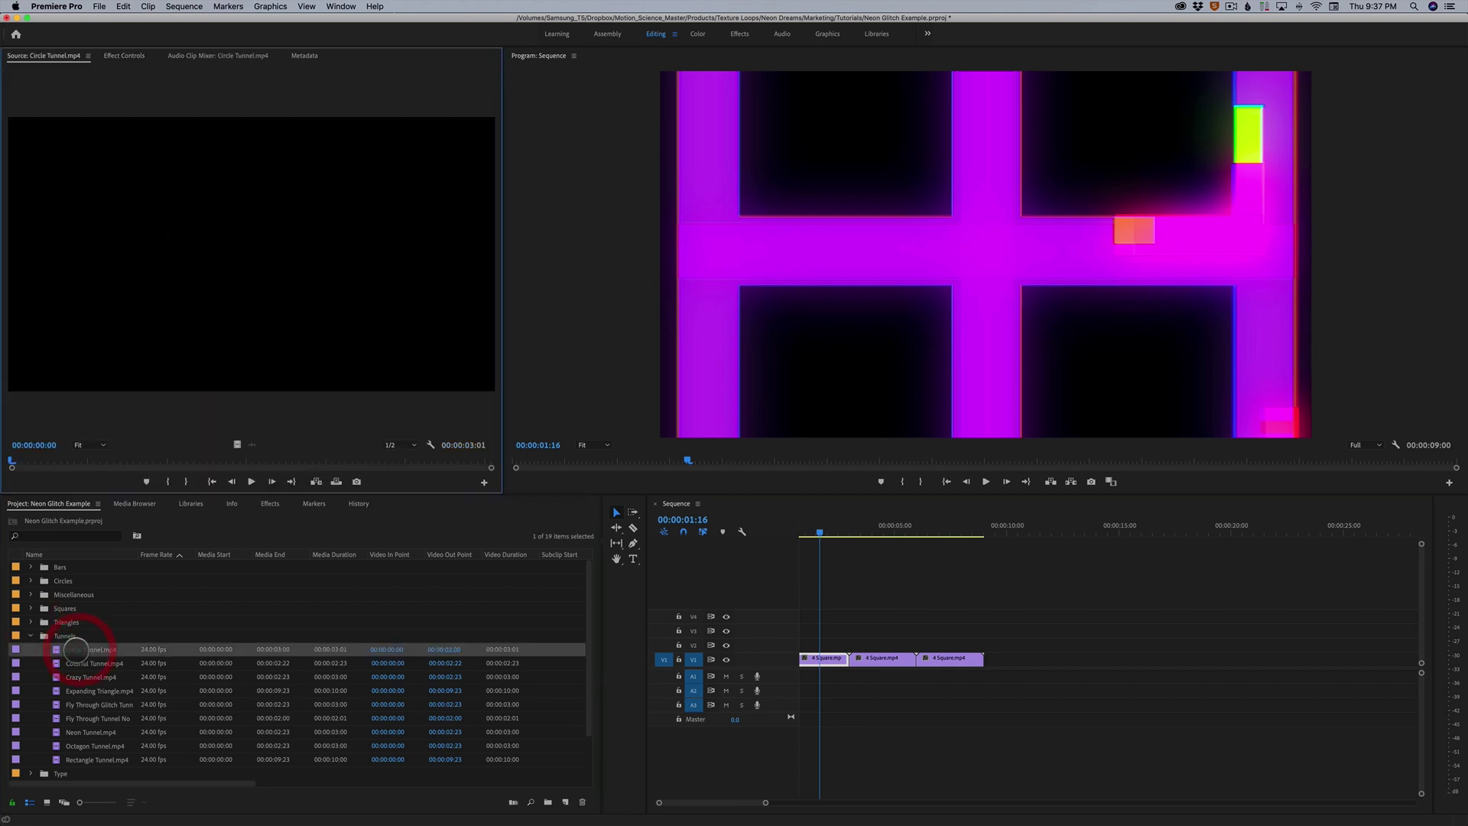
drag(42, 461, 172, 443)
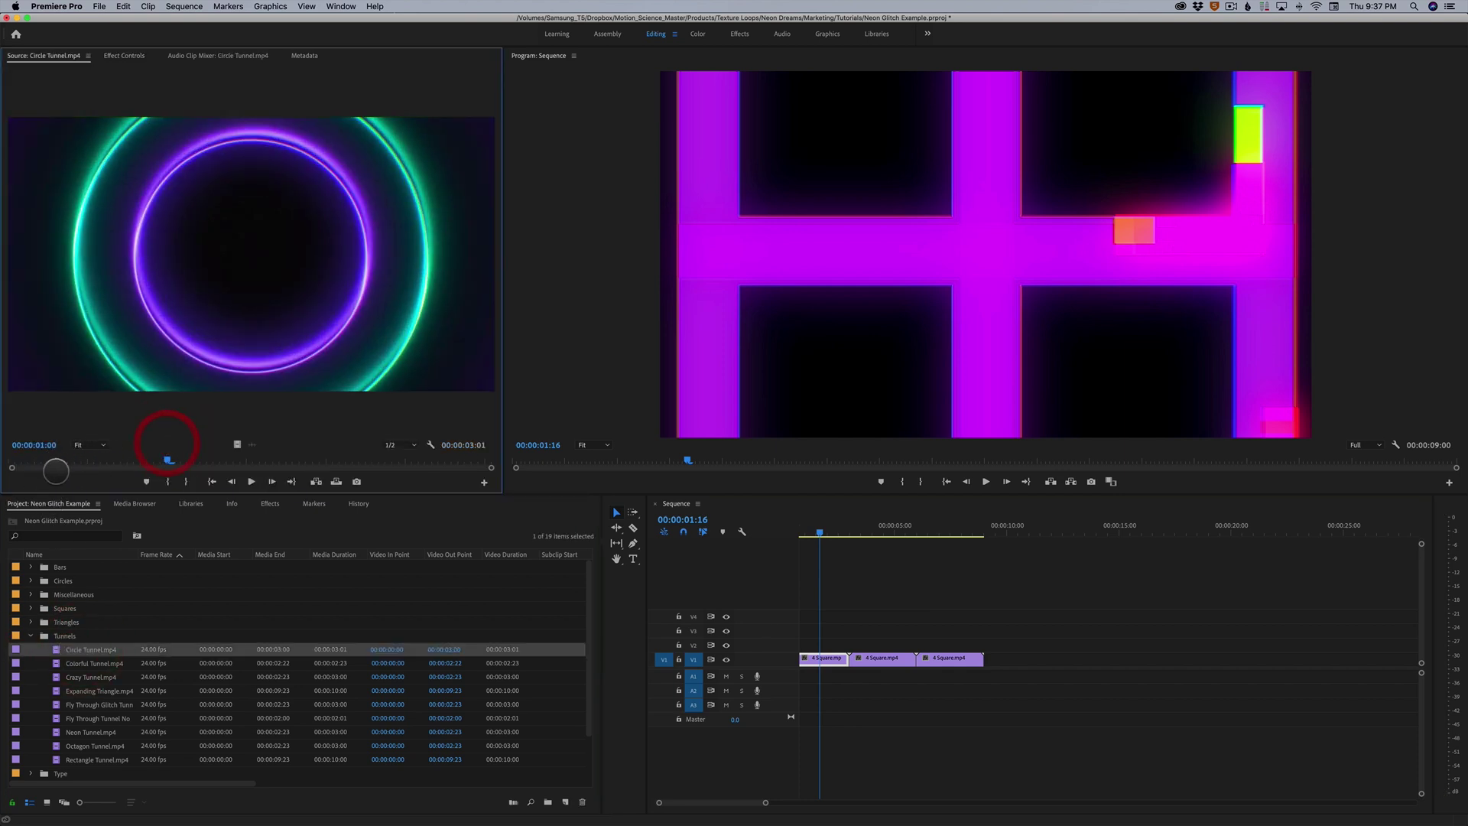
drag(55, 656, 1012, 662)
Scale the Circle Tunnel clip down to 50 in Effect Controls so the ring fits.
drag(1037, 530, 1047, 529)
click(1048, 659)
click(123, 56)
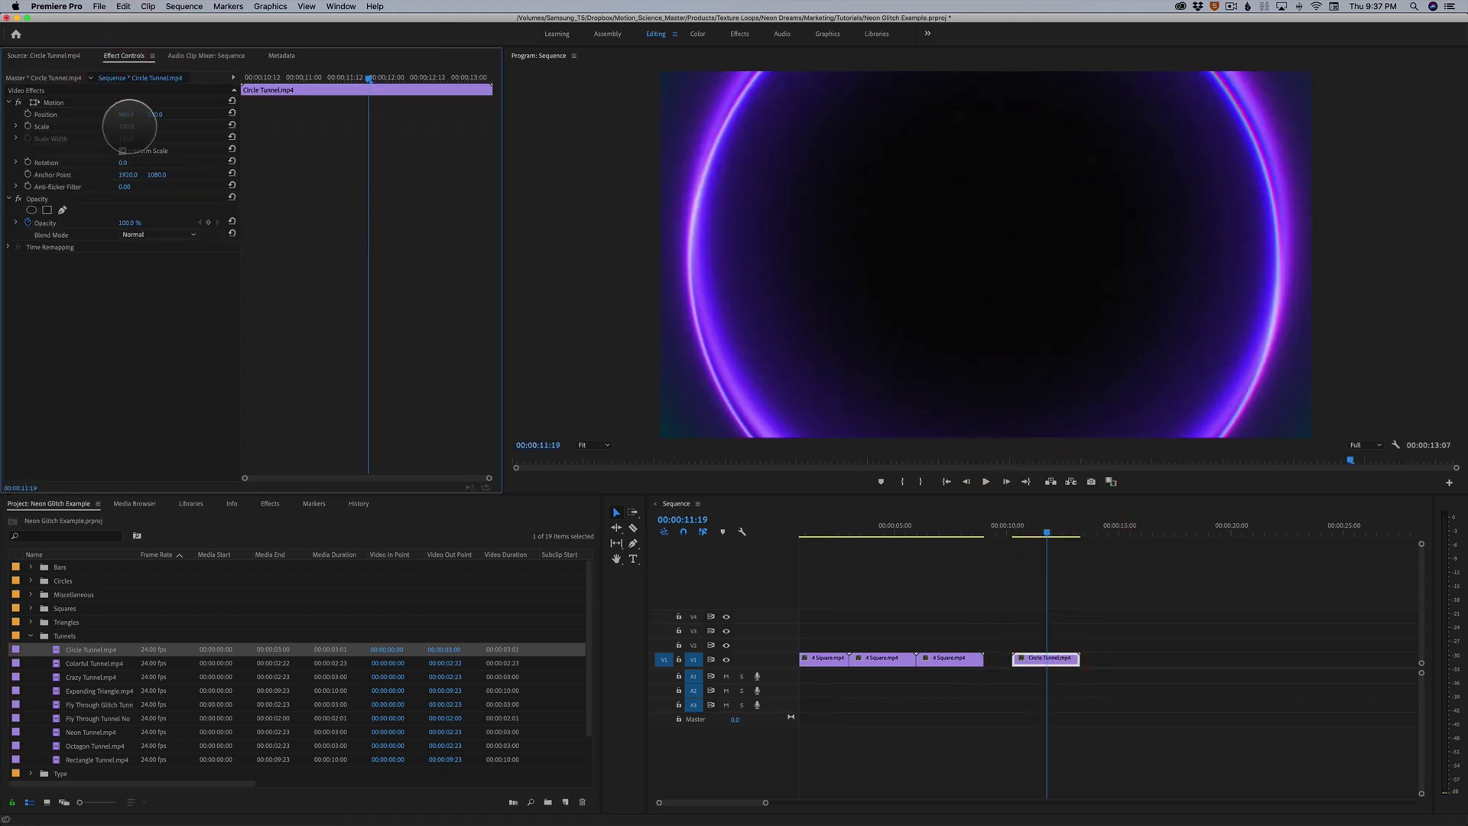
mouse_move(124, 125)
mouse_down()
mouse_move(100, 126)
mouse_move(147, 127)
mouse_up()
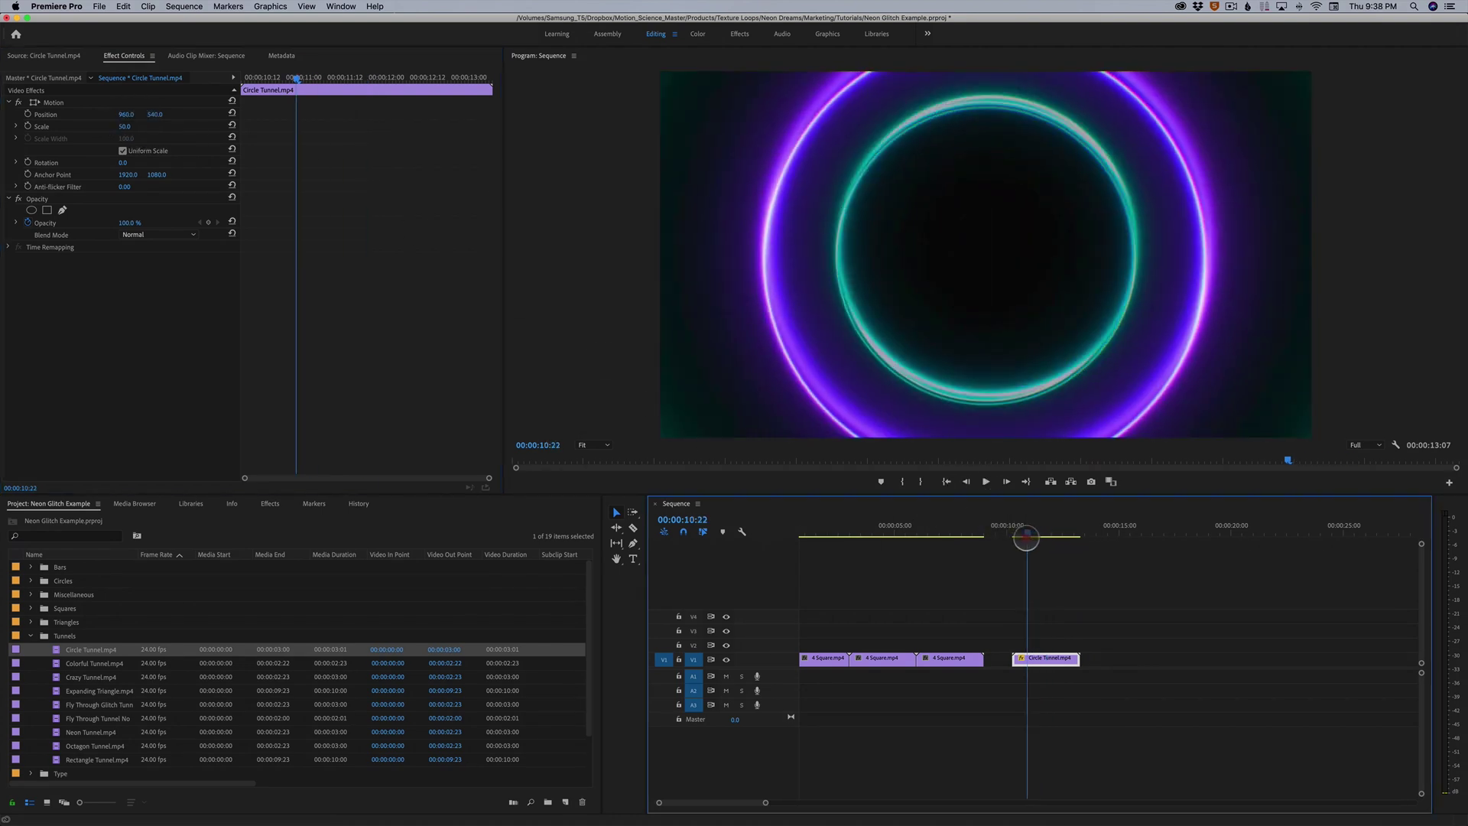
drag(1027, 538, 1028, 535)
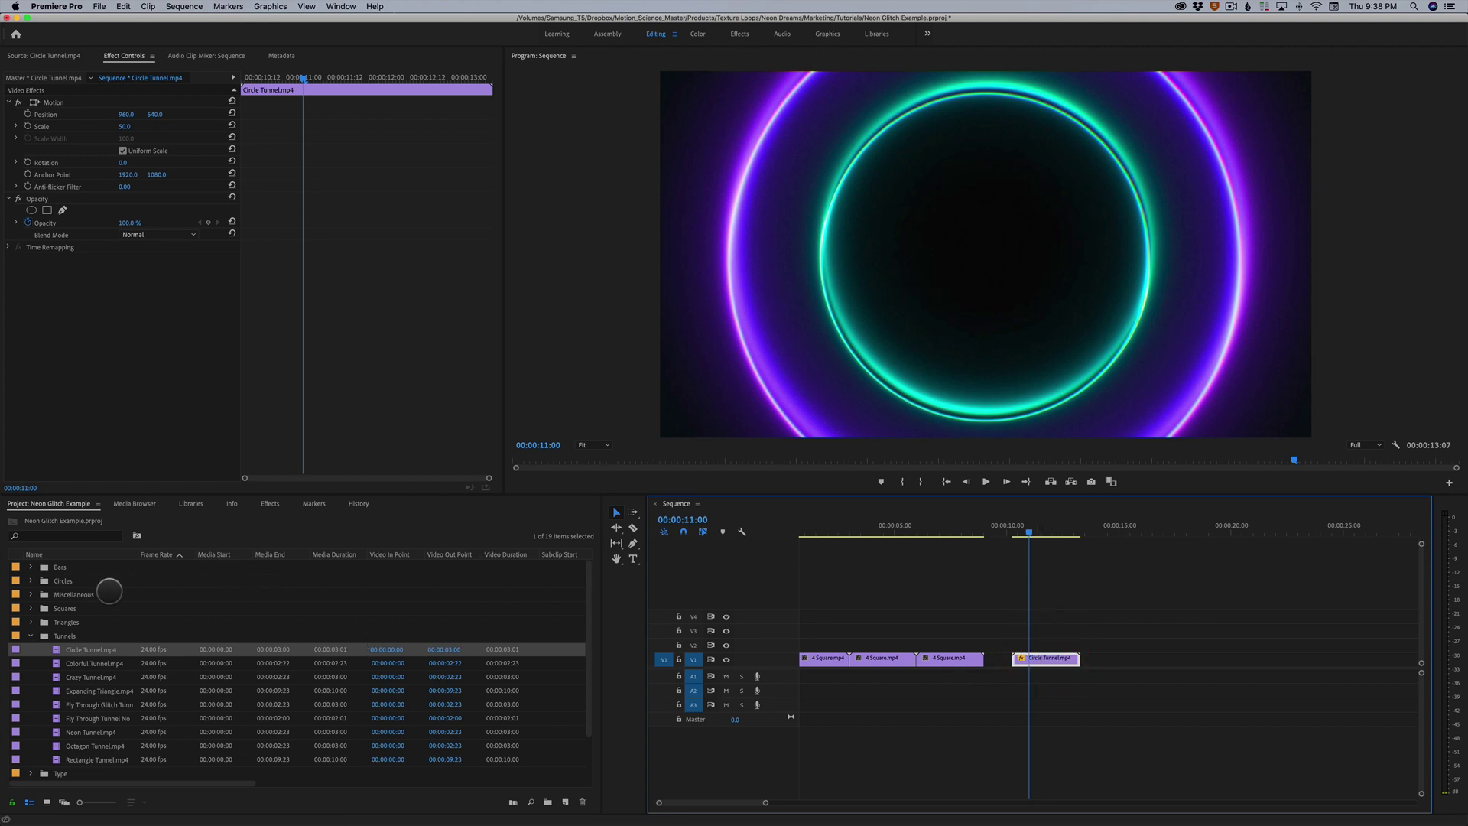
Apply Color Balance (HLS) from Video Effects > Color Correction to the Circle Tunnel clip.
click(30, 635)
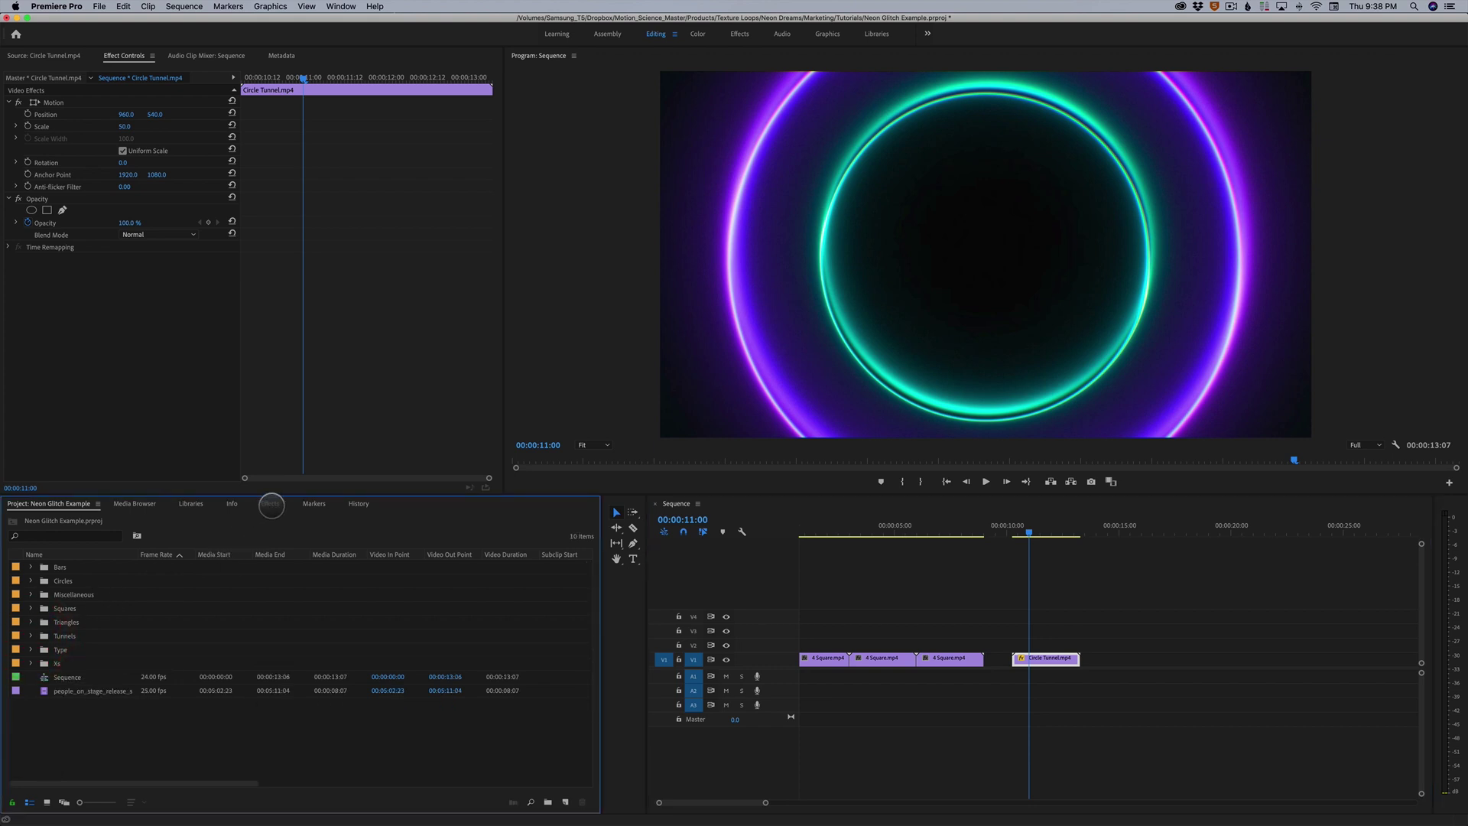
click(270, 504)
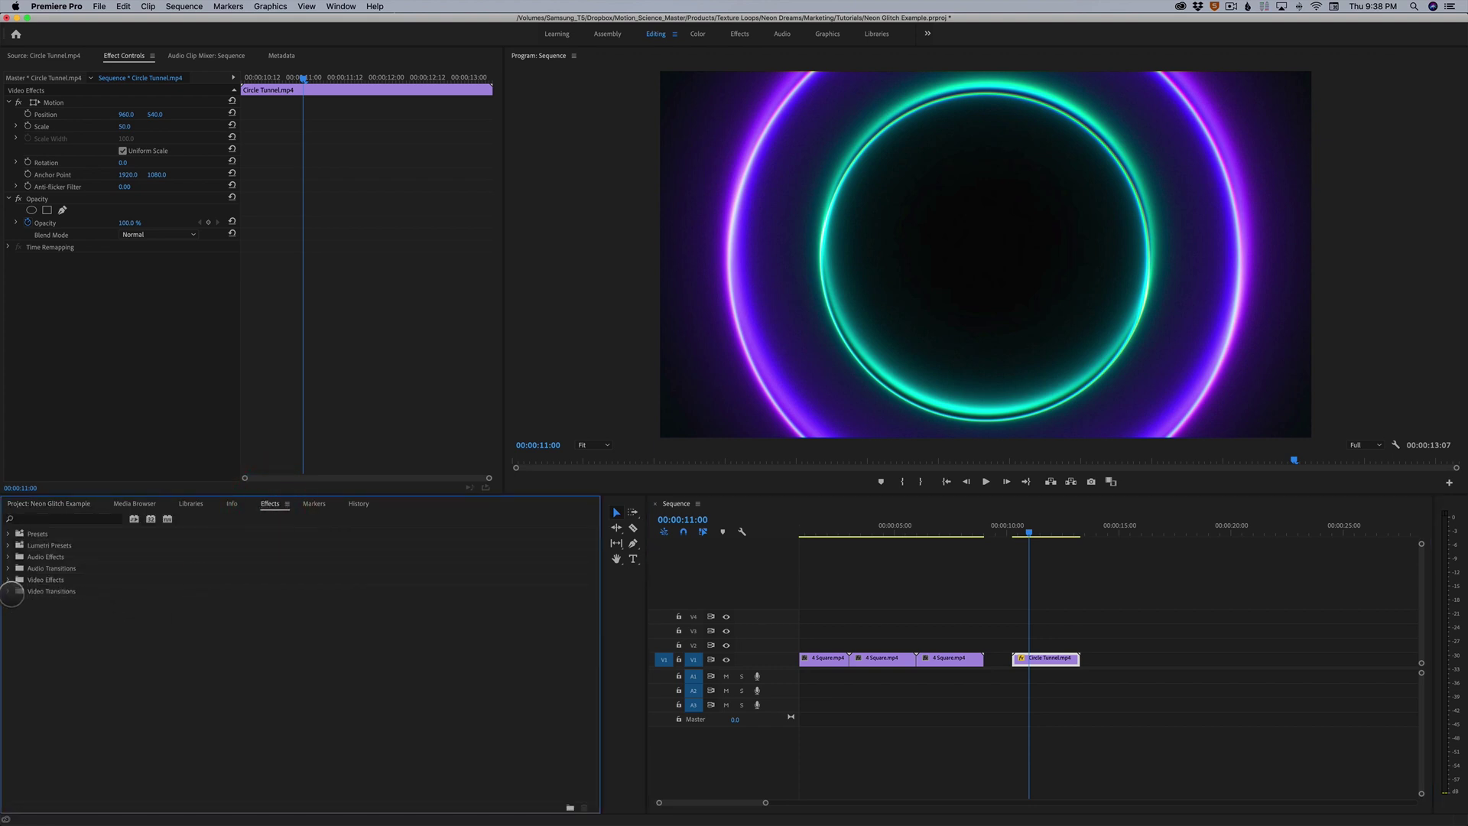
click(8, 580)
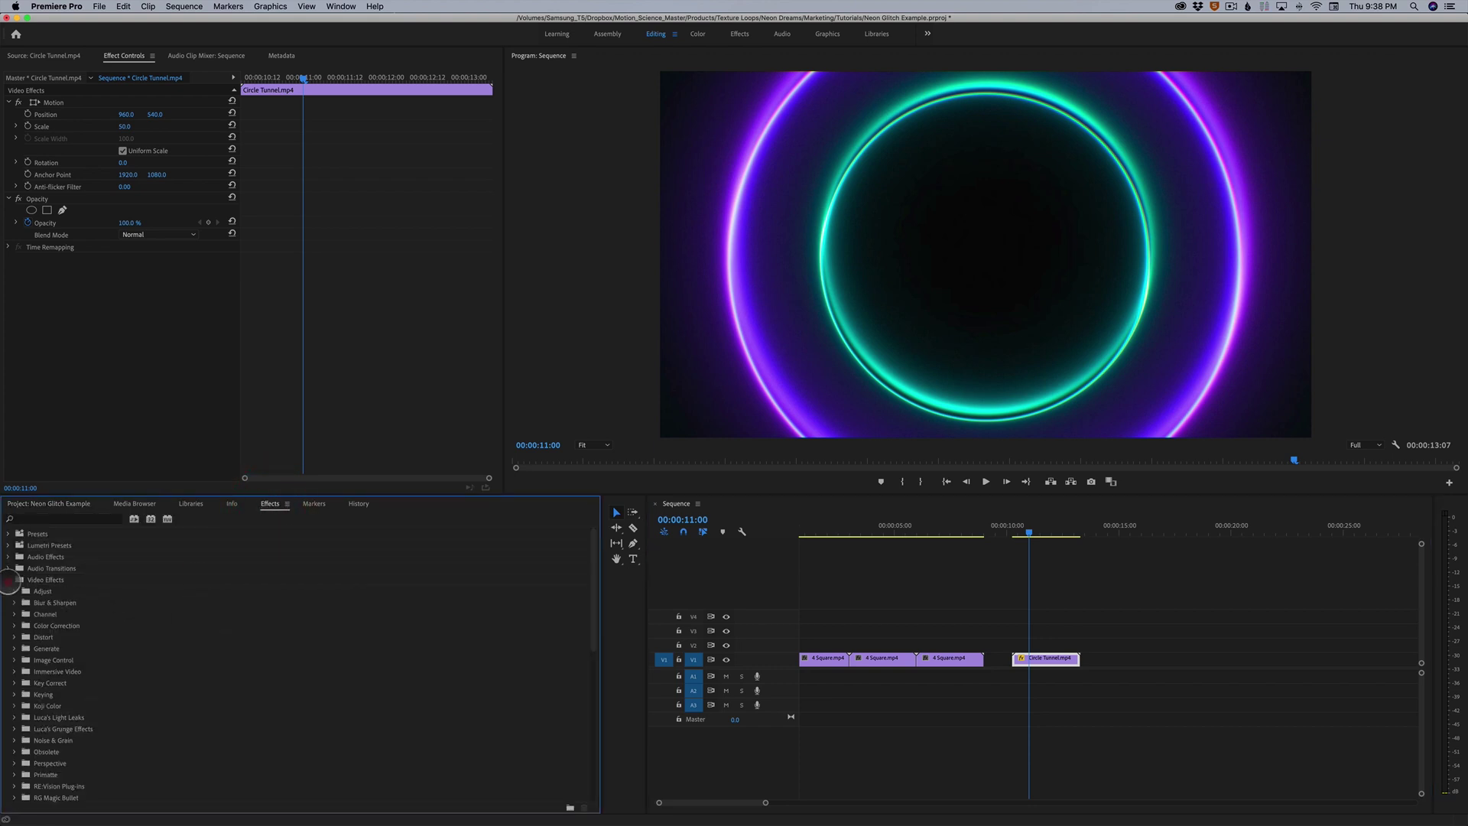
click(14, 626)
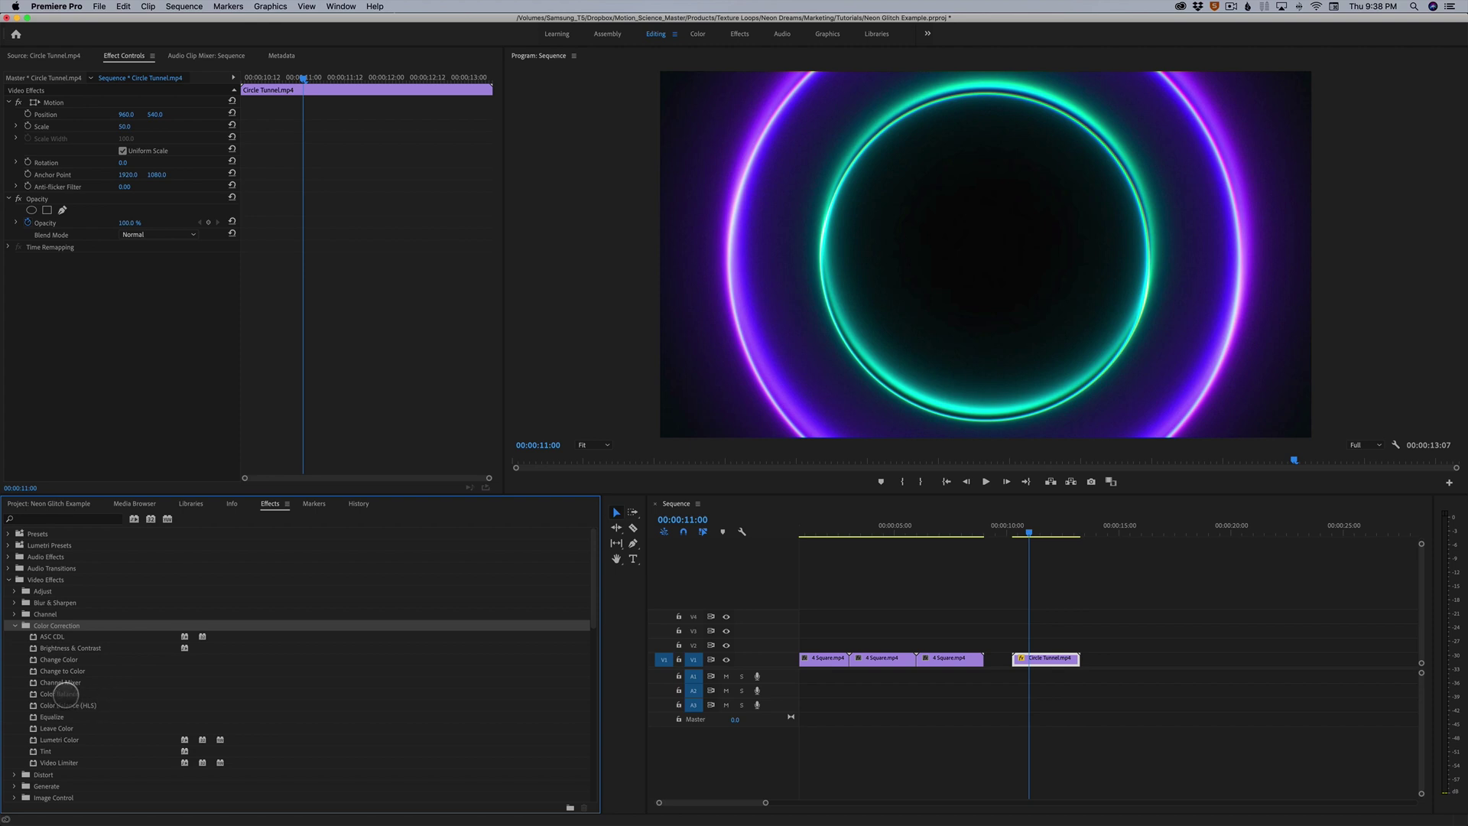
drag(65, 694, 120, 321)
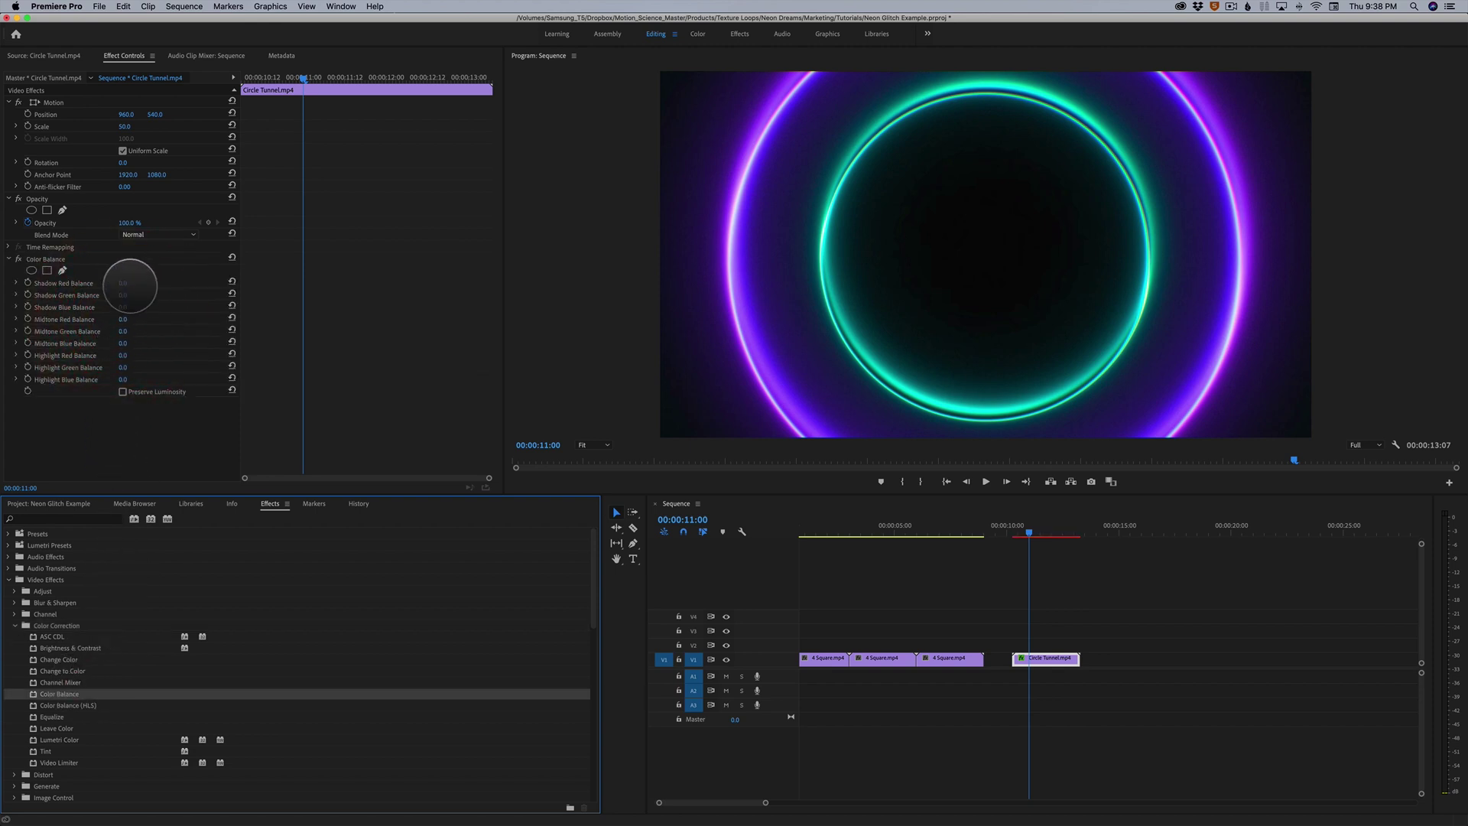
key(super+z)
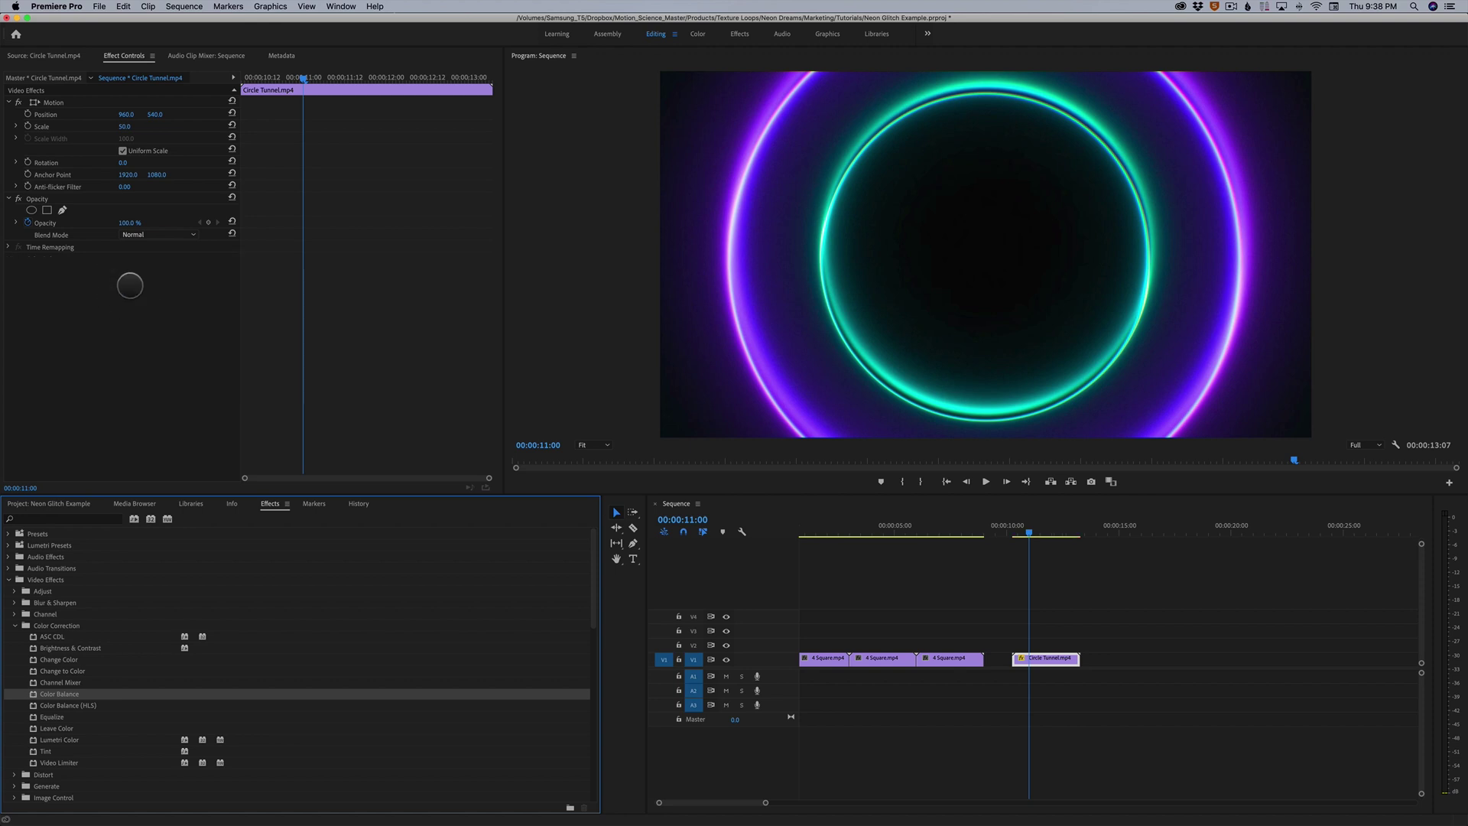
drag(85, 704, 116, 407)
key(super+z)
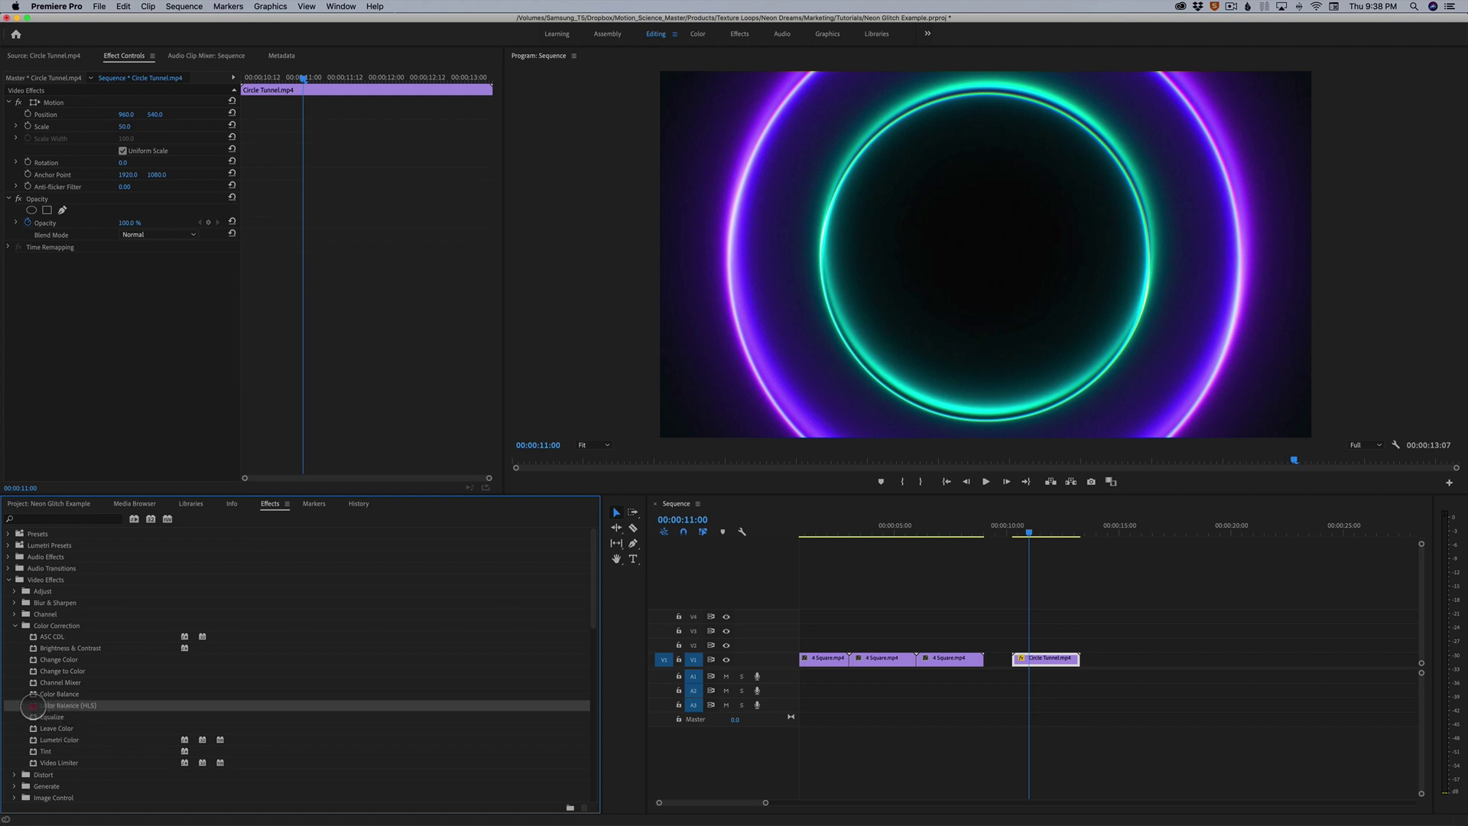
drag(32, 707, 103, 339)
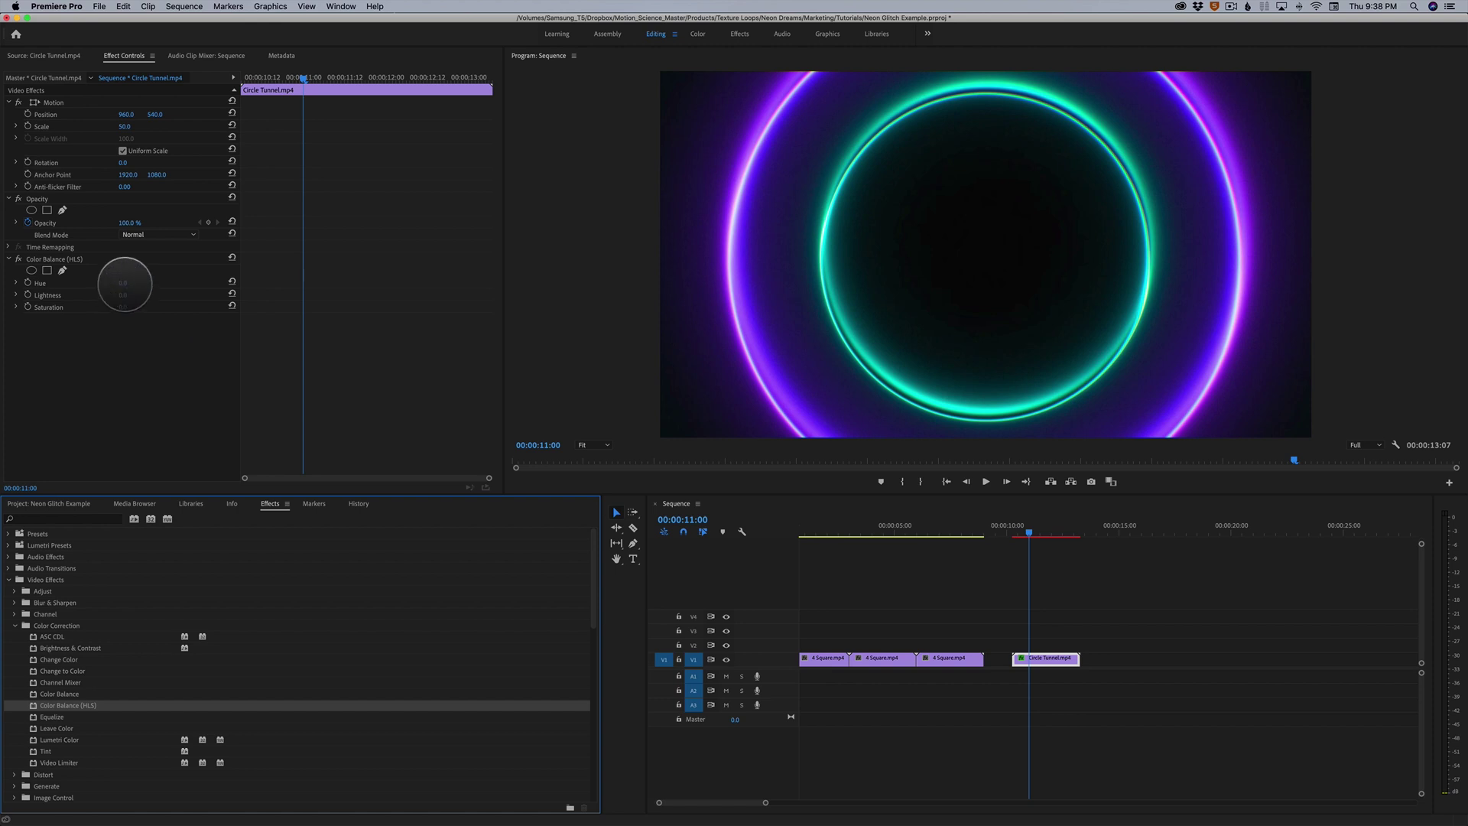
click(125, 283)
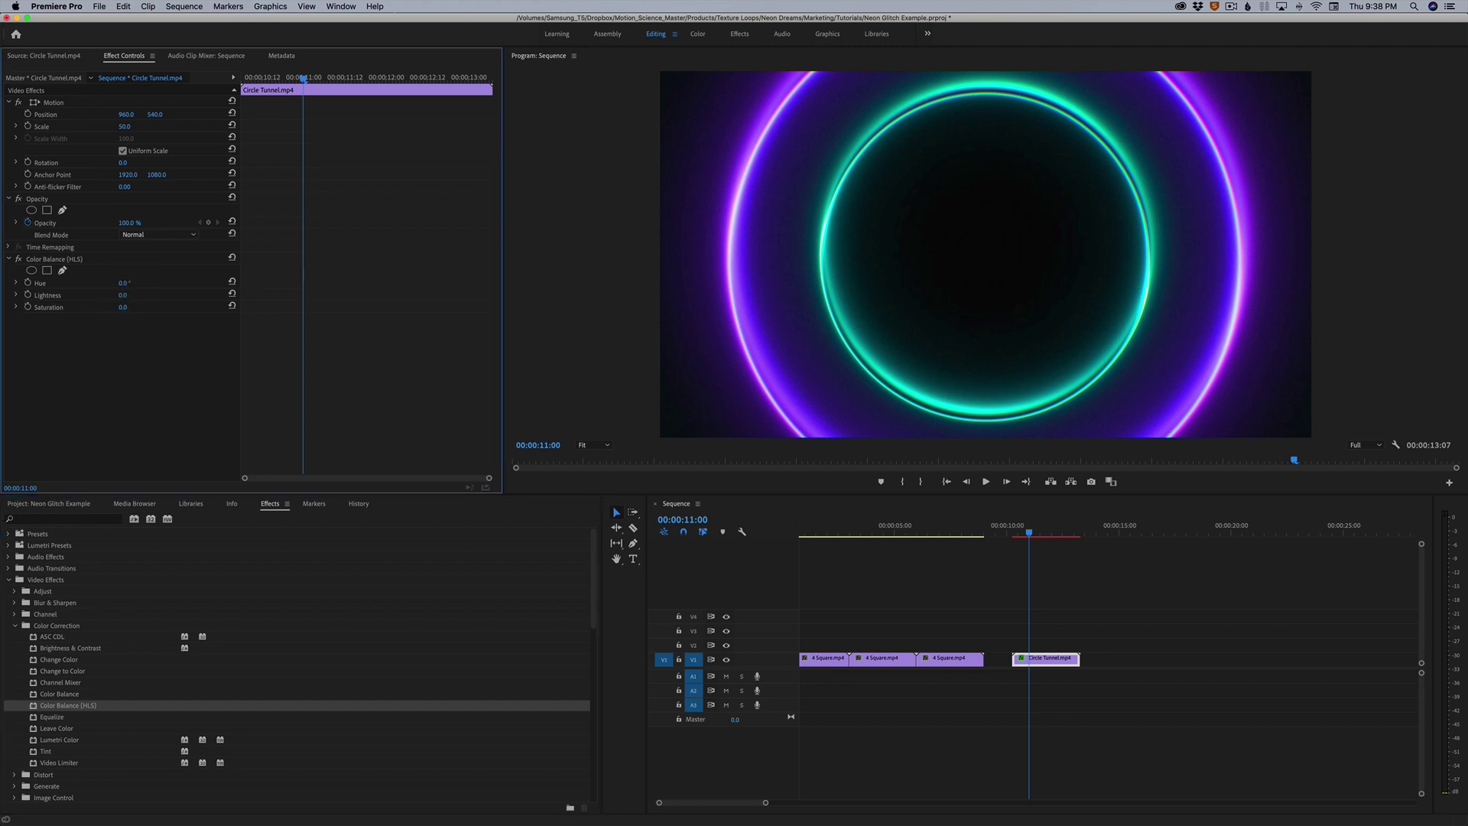
Raise the Circle Tunnel hue to 1x110.0°, toggle Color Balance (HLS) off and on to compare, then return to the Project panel.
drag(125, 284, 473, 283)
drag(1031, 528, 1032, 531)
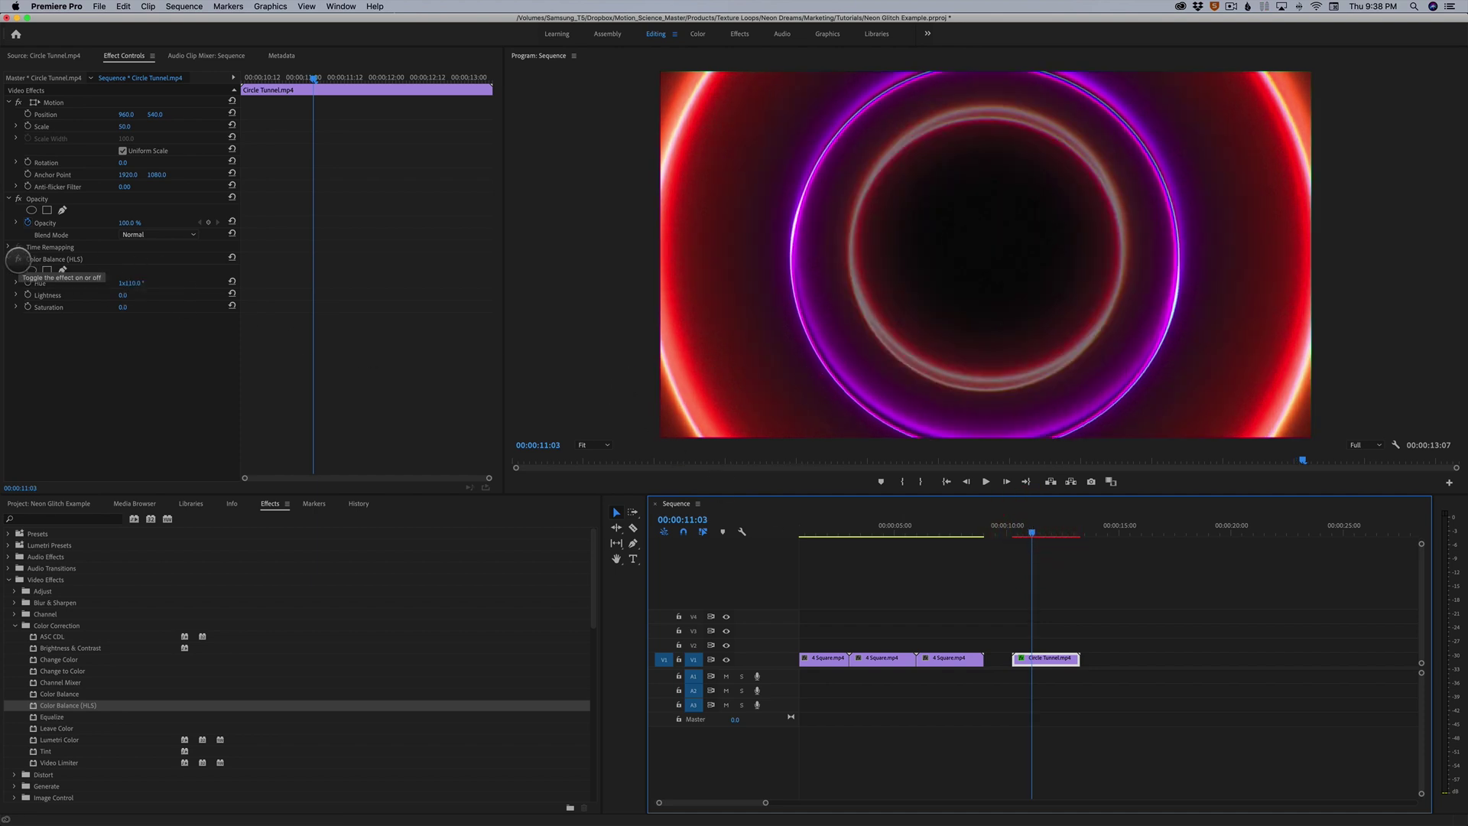
click(18, 260)
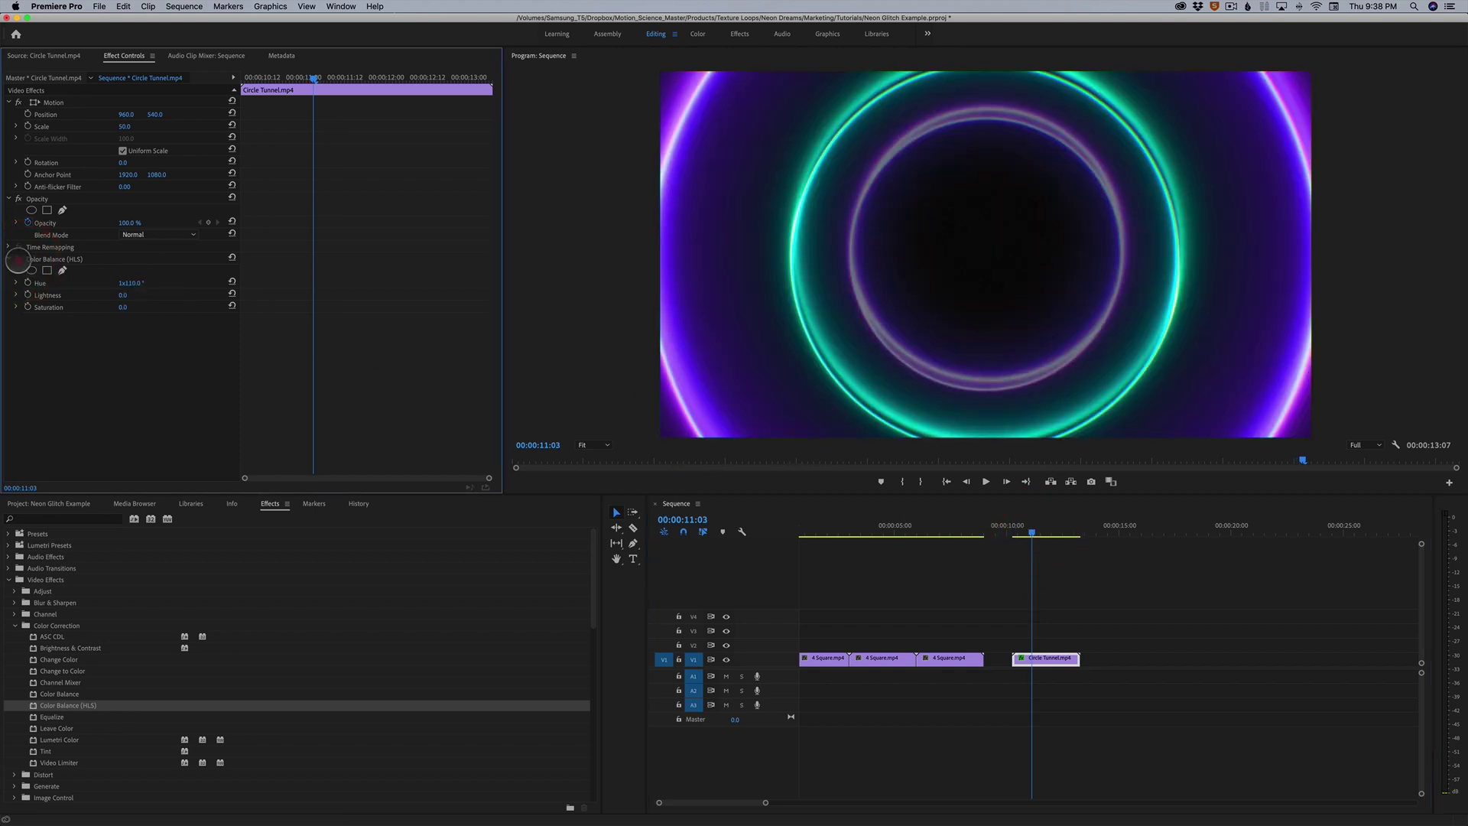
click(19, 260)
click(18, 260)
click(39, 260)
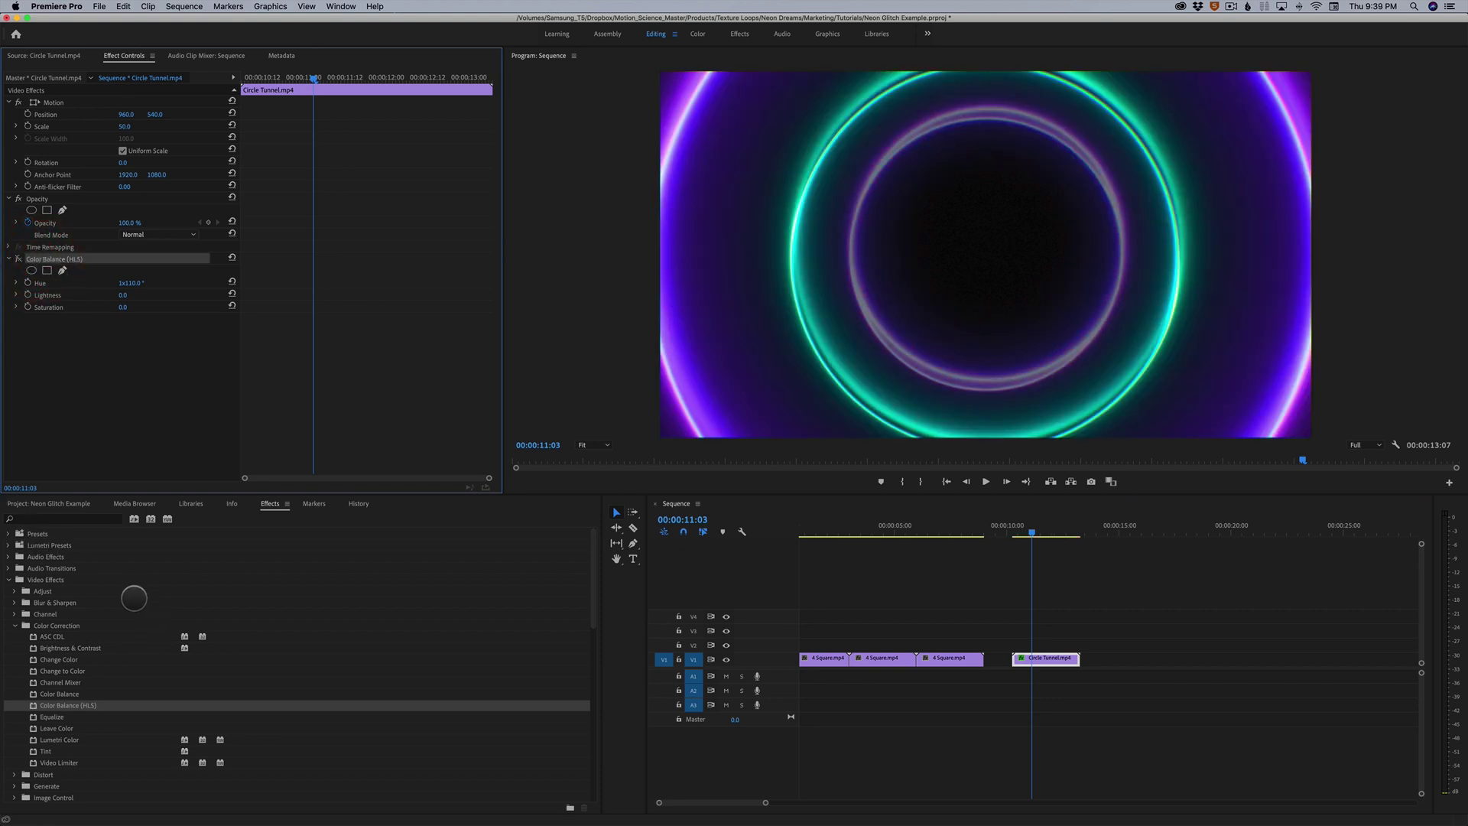
click(45, 504)
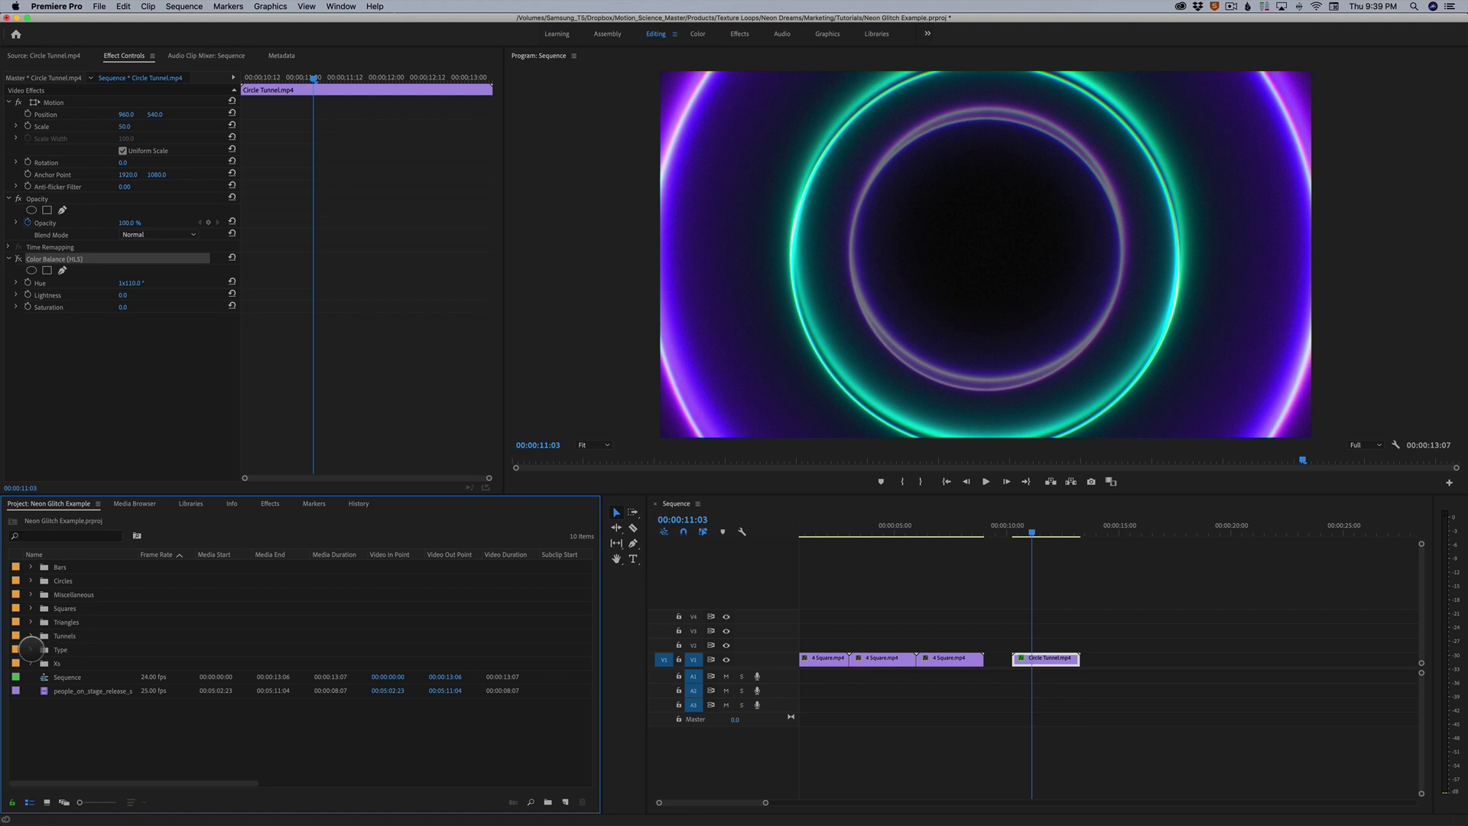
Place Digi Square.mp4 on V1 right after Circle Tunnel and select it.
click(30, 608)
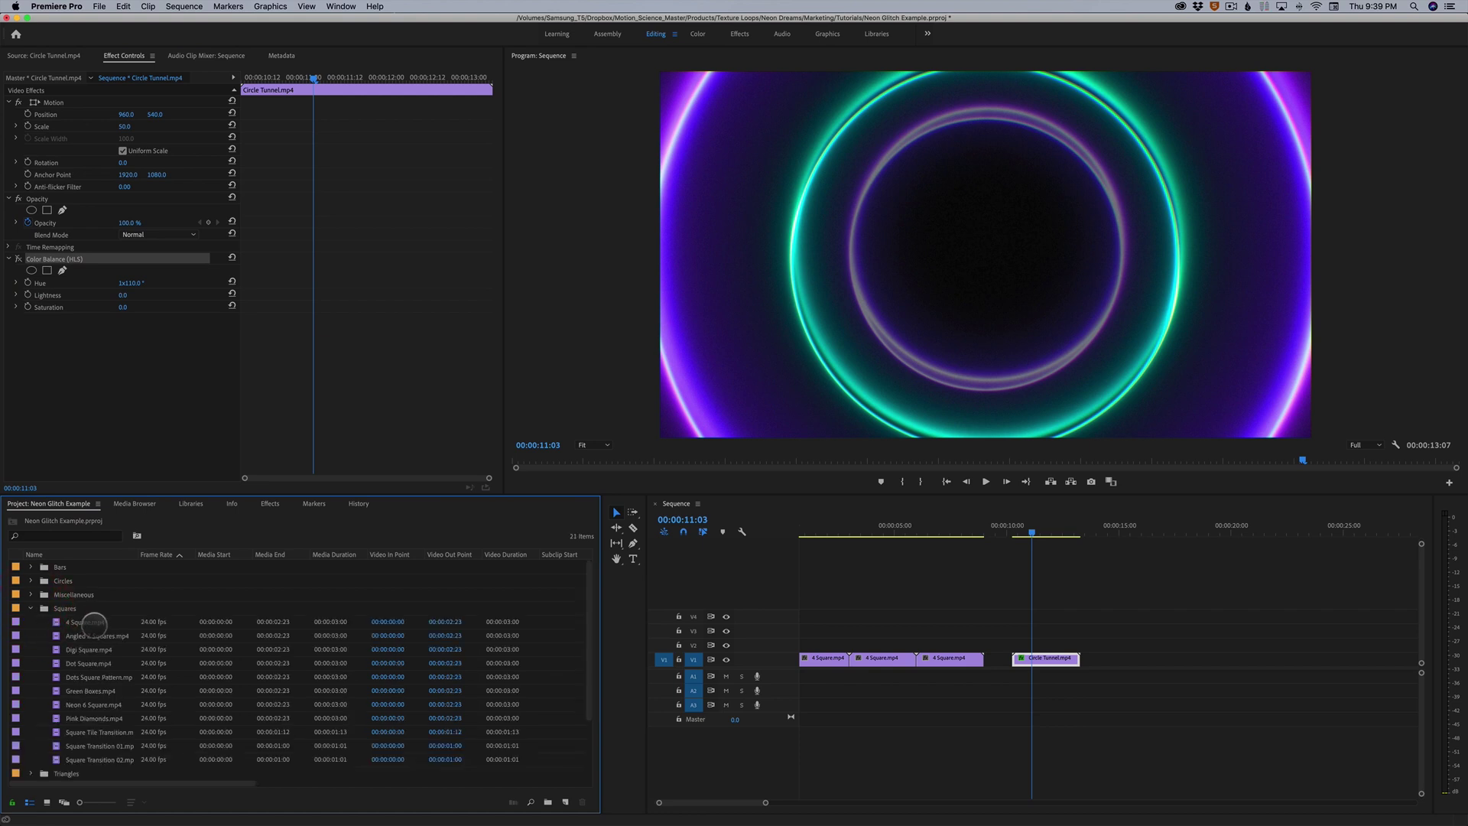
drag(88, 649, 1144, 659)
click(1153, 529)
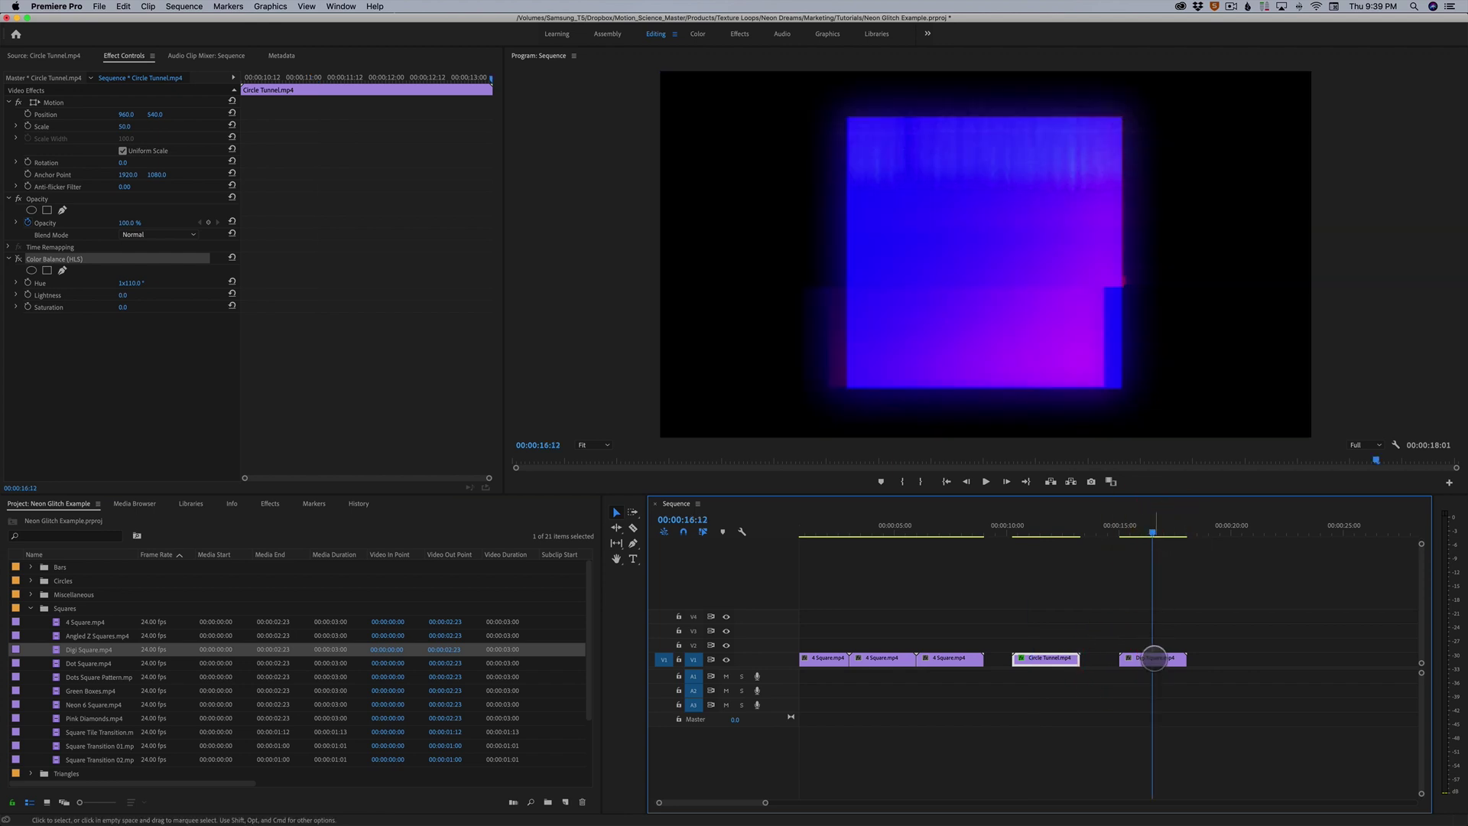
click(1154, 657)
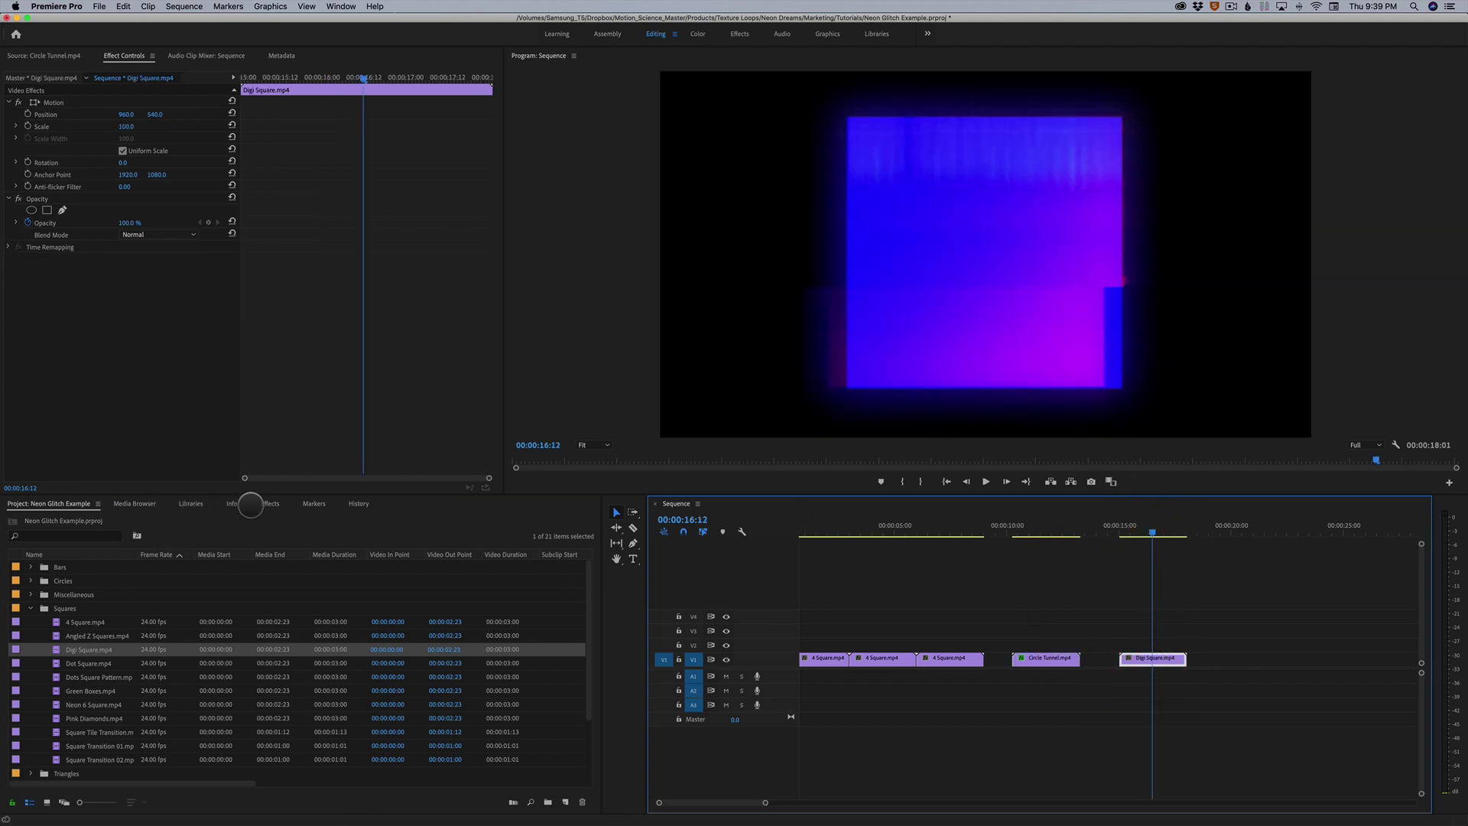
Apply Color Balance (HLS) to Digi Square and shift its hue so the square turns orange.
click(252, 504)
click(76, 705)
drag(74, 705, 118, 387)
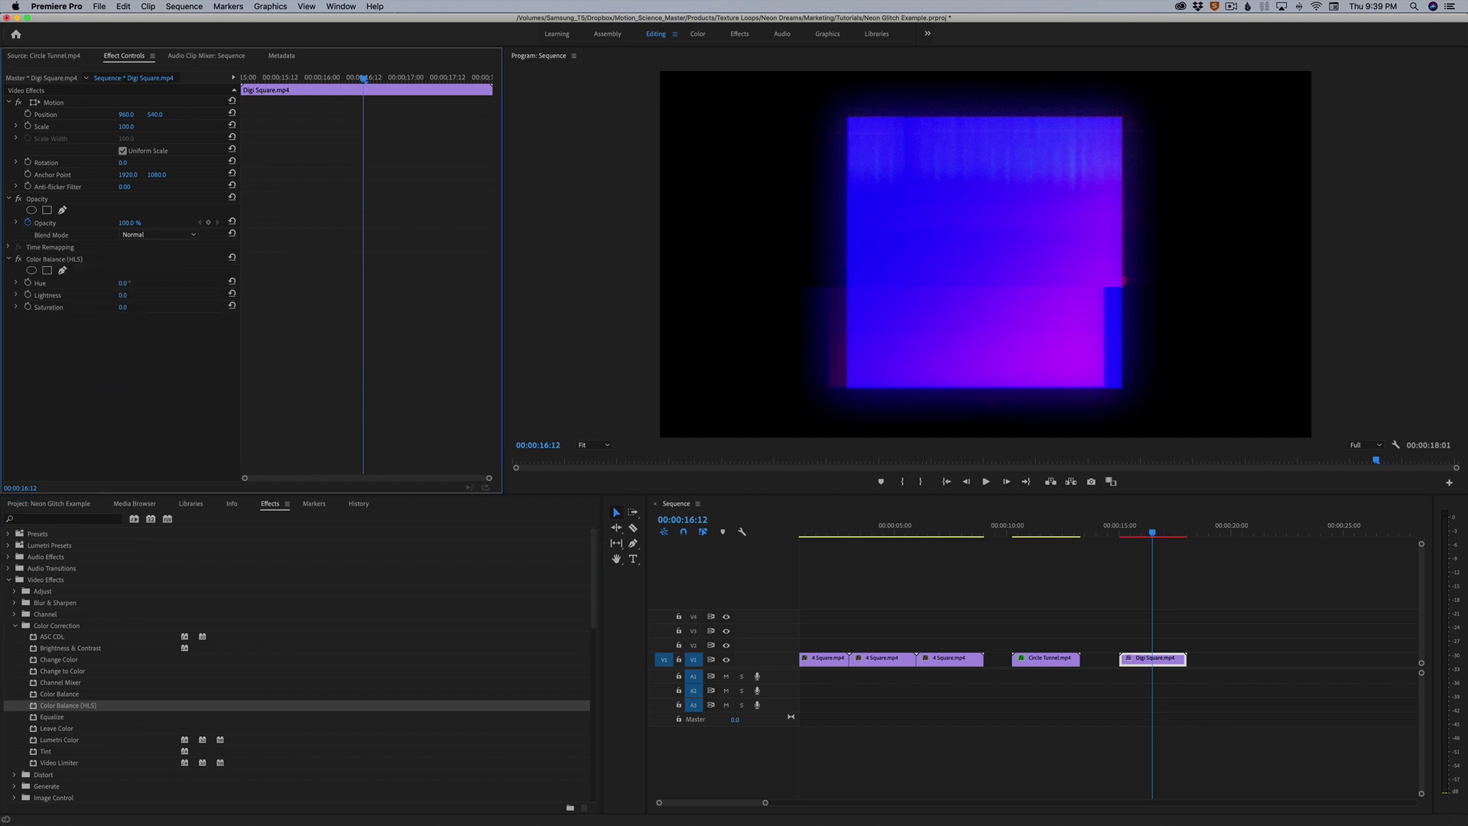
drag(123, 283, 230, 283)
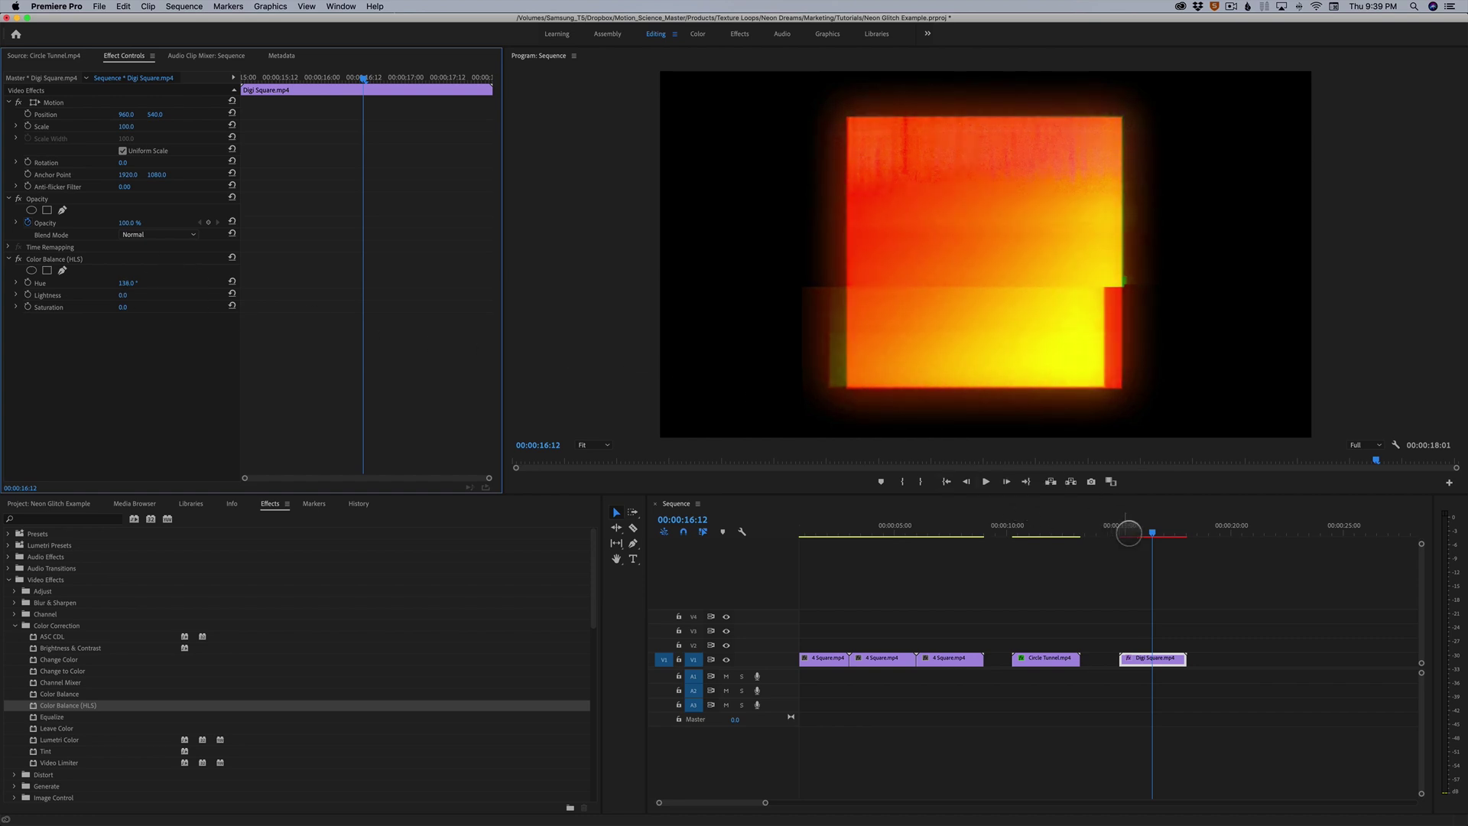
Scrub and play back the recoloured Digi Square clip, stopping at 00:00:15:21.
drag(1137, 536, 1161, 531)
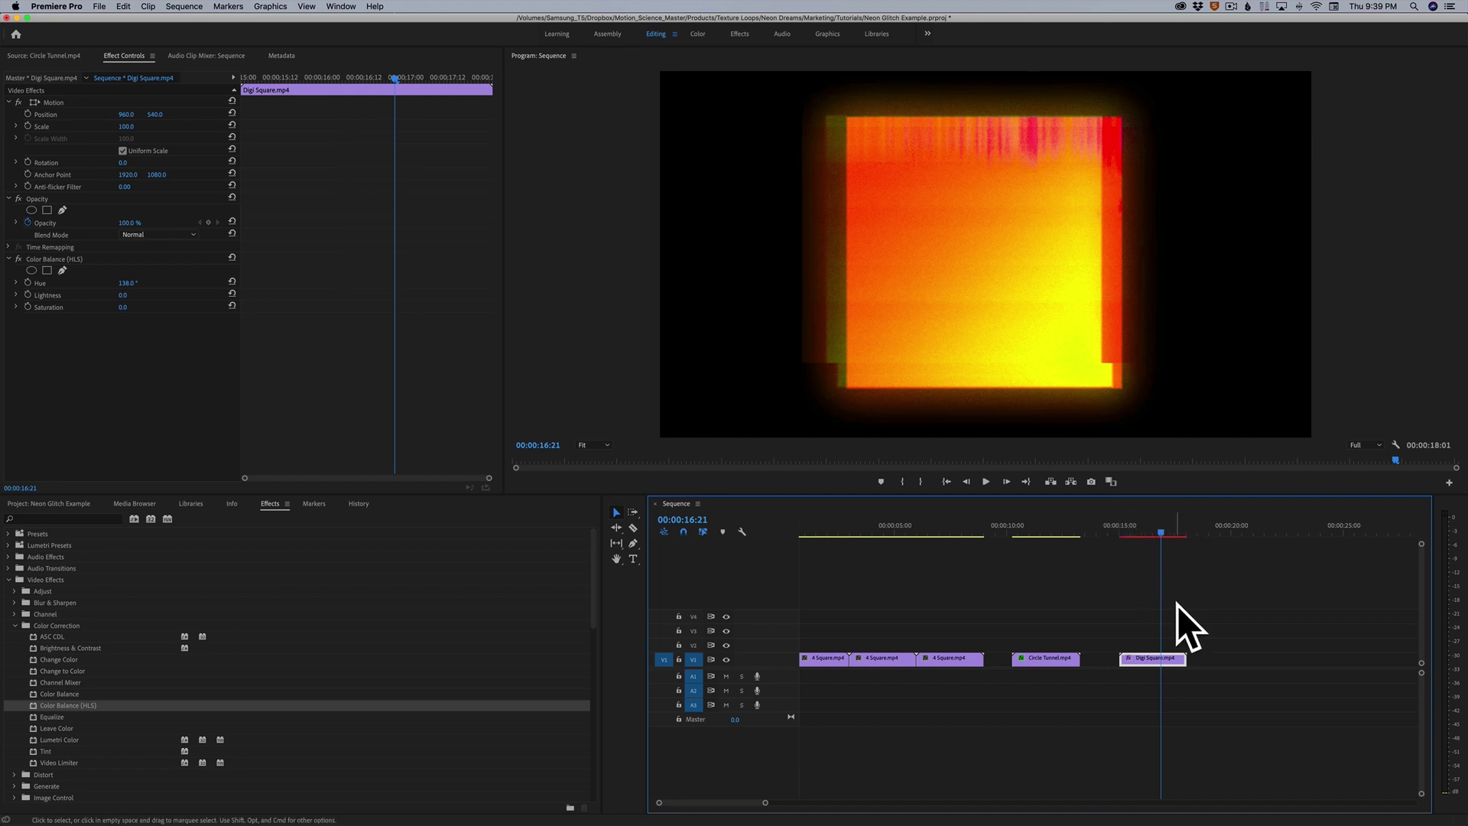
drag(1143, 536, 1125, 537)
key(space)
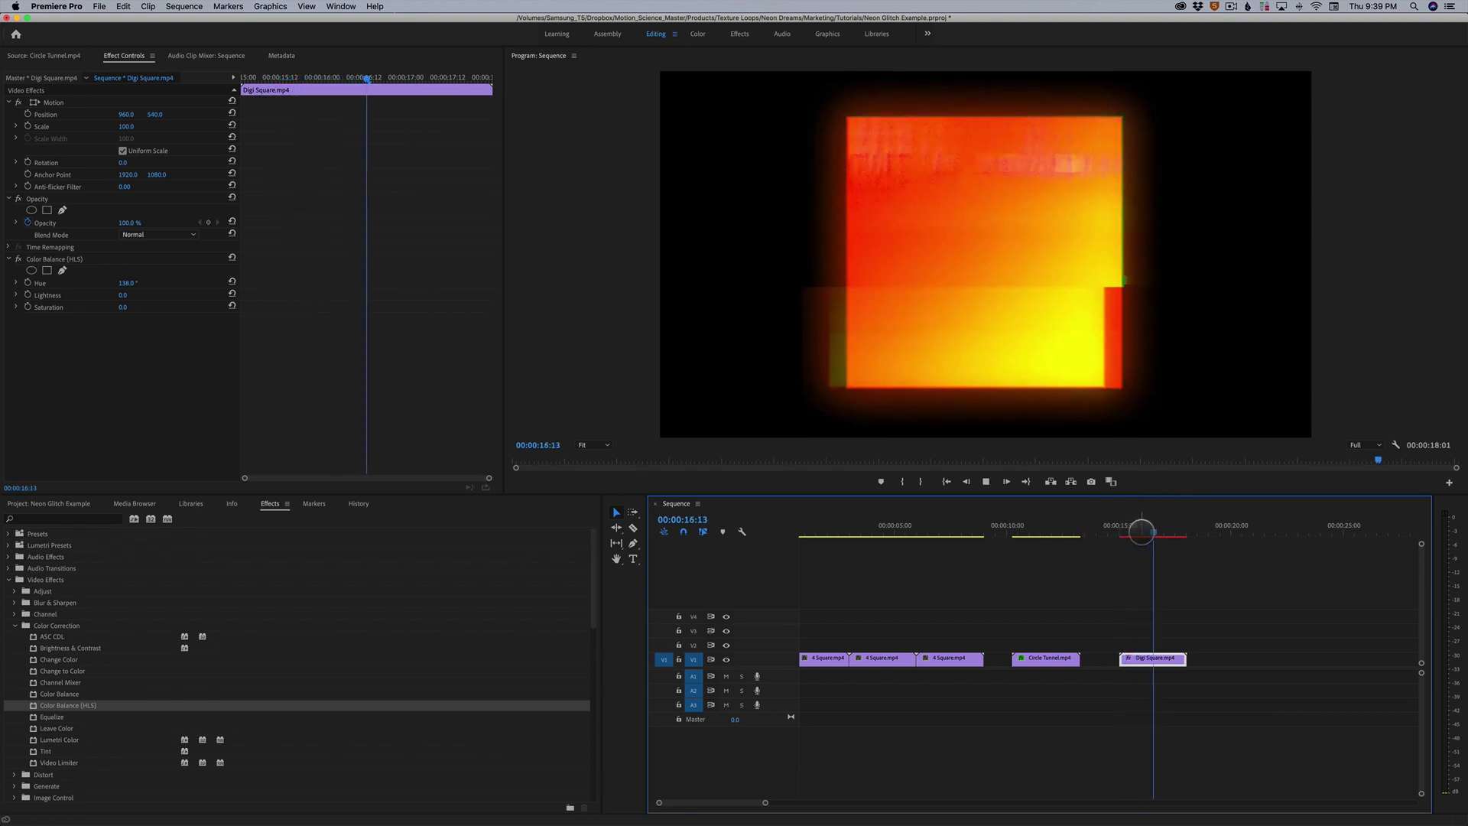
drag(1150, 533, 1138, 533)
Swap Digi Square's Color Balance (HLS) effect for Lumetri Color.
click(72, 260)
key(Delete)
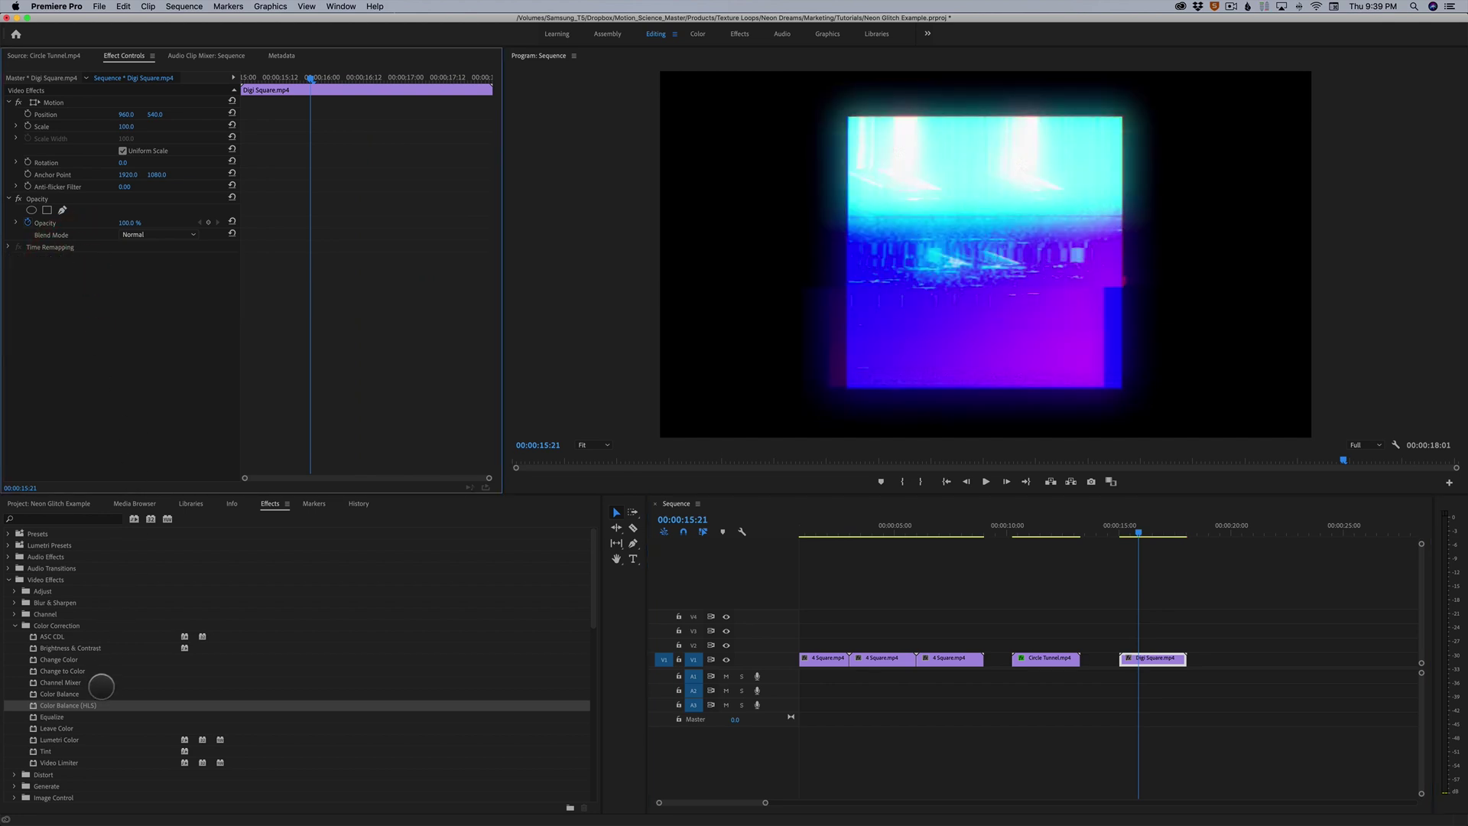
drag(59, 739, 118, 377)
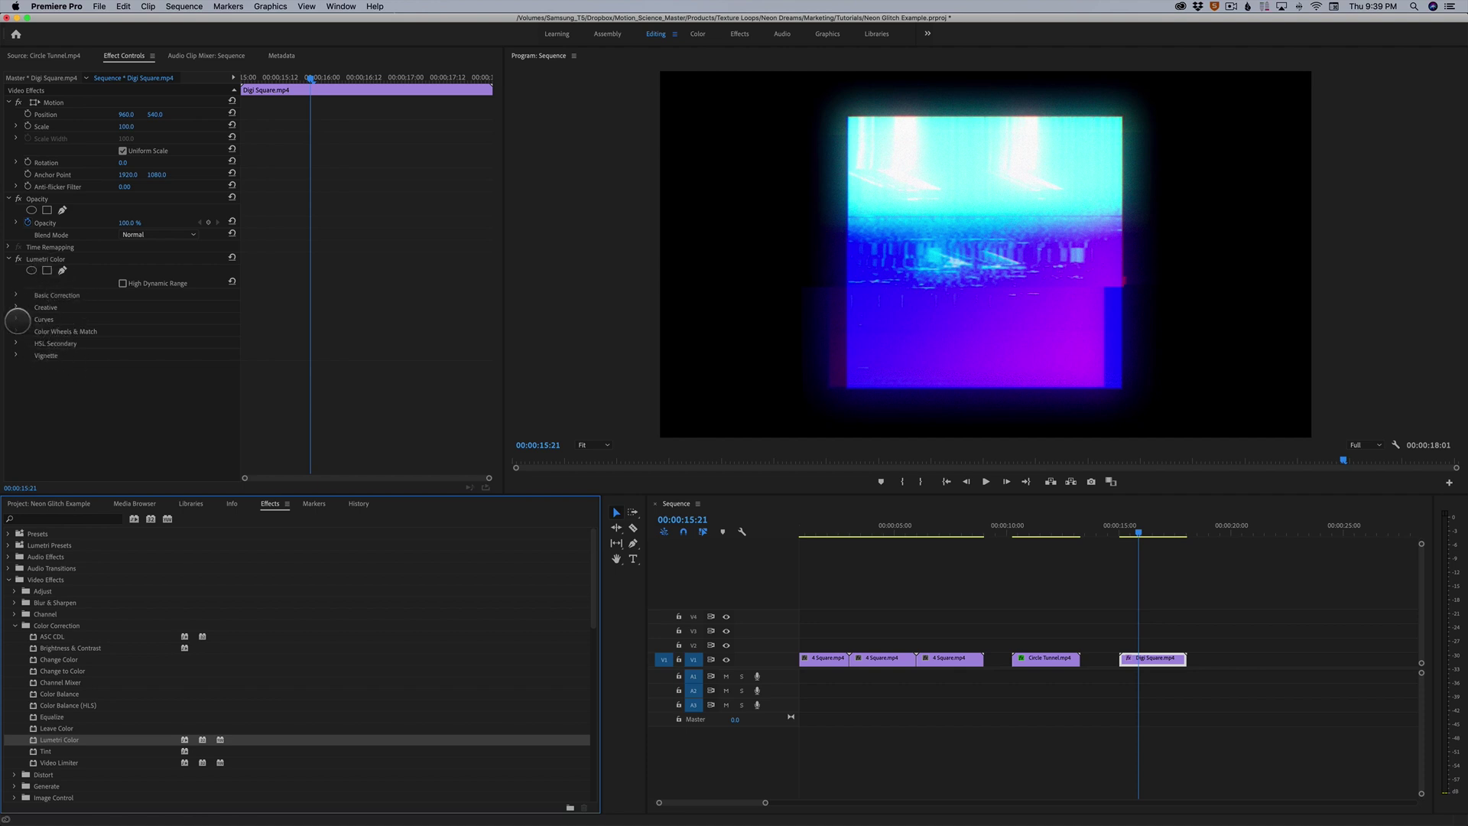
Shape the Lumetri RGB curve into a contrast S-curve, lowering shadows and slightly darkening highlights.
click(17, 319)
scroll(275, 372, down, 5)
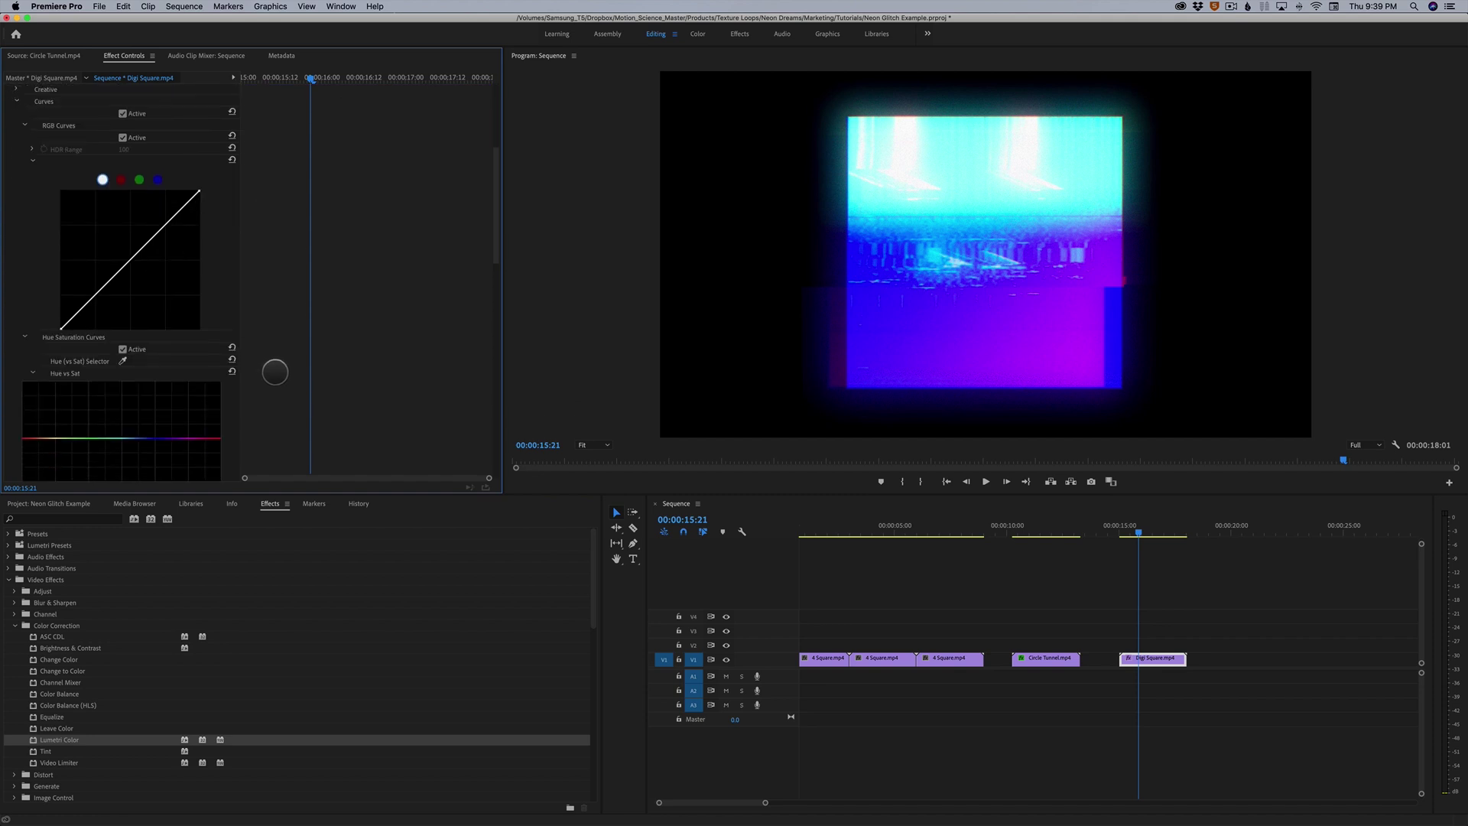
drag(97, 293, 102, 306)
drag(153, 240, 149, 240)
mouse_move(114, 288)
mouse_down()
mouse_move(113, 314)
mouse_move(99, 269)
mouse_move(106, 295)
mouse_up()
drag(149, 239, 149, 246)
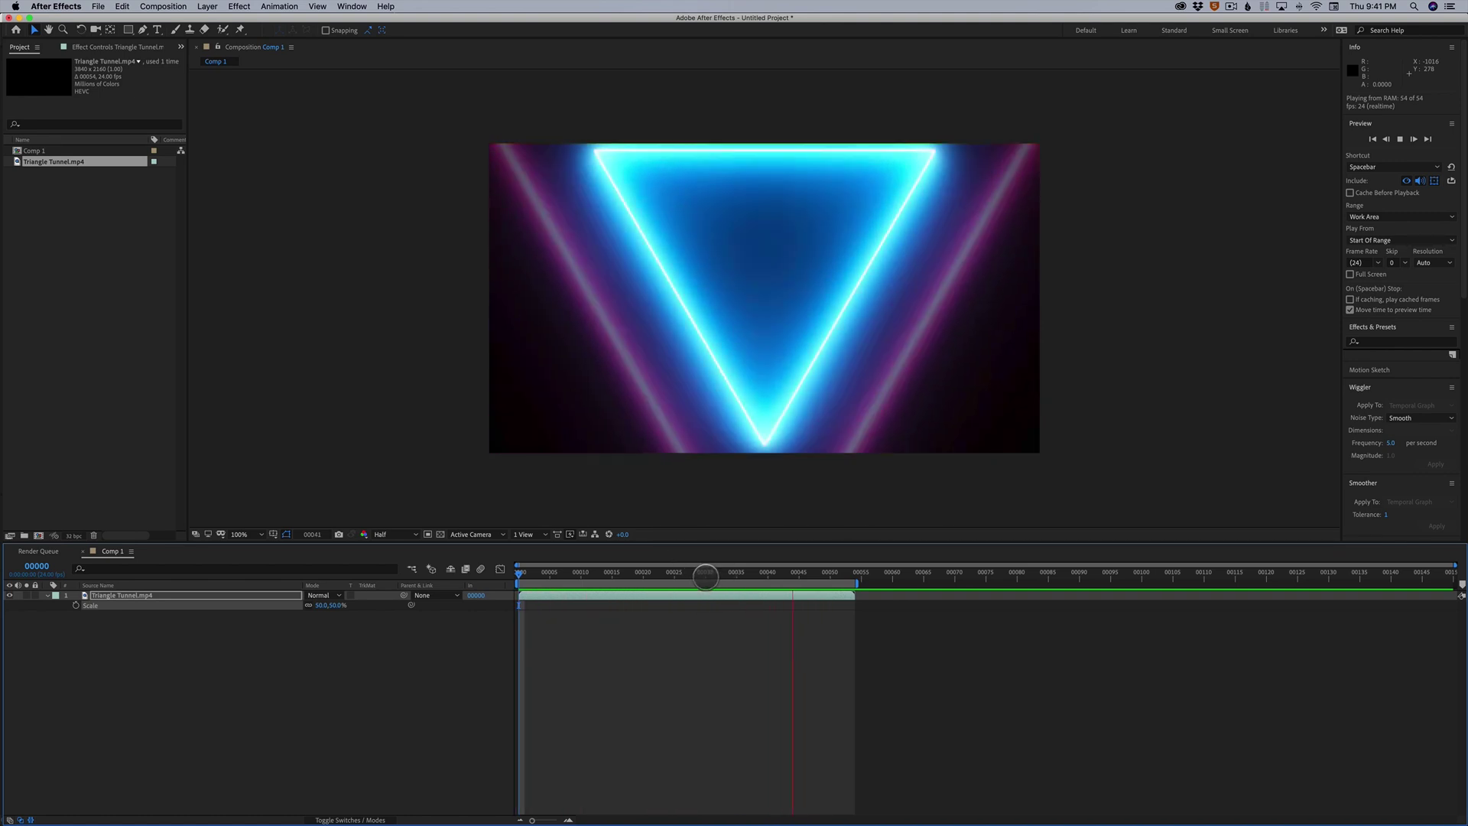
Select the Triangle Tunnel.mp4 layer and scrub and preview its animation from frame 1.
drag(704, 576, 611, 582)
click(196, 591)
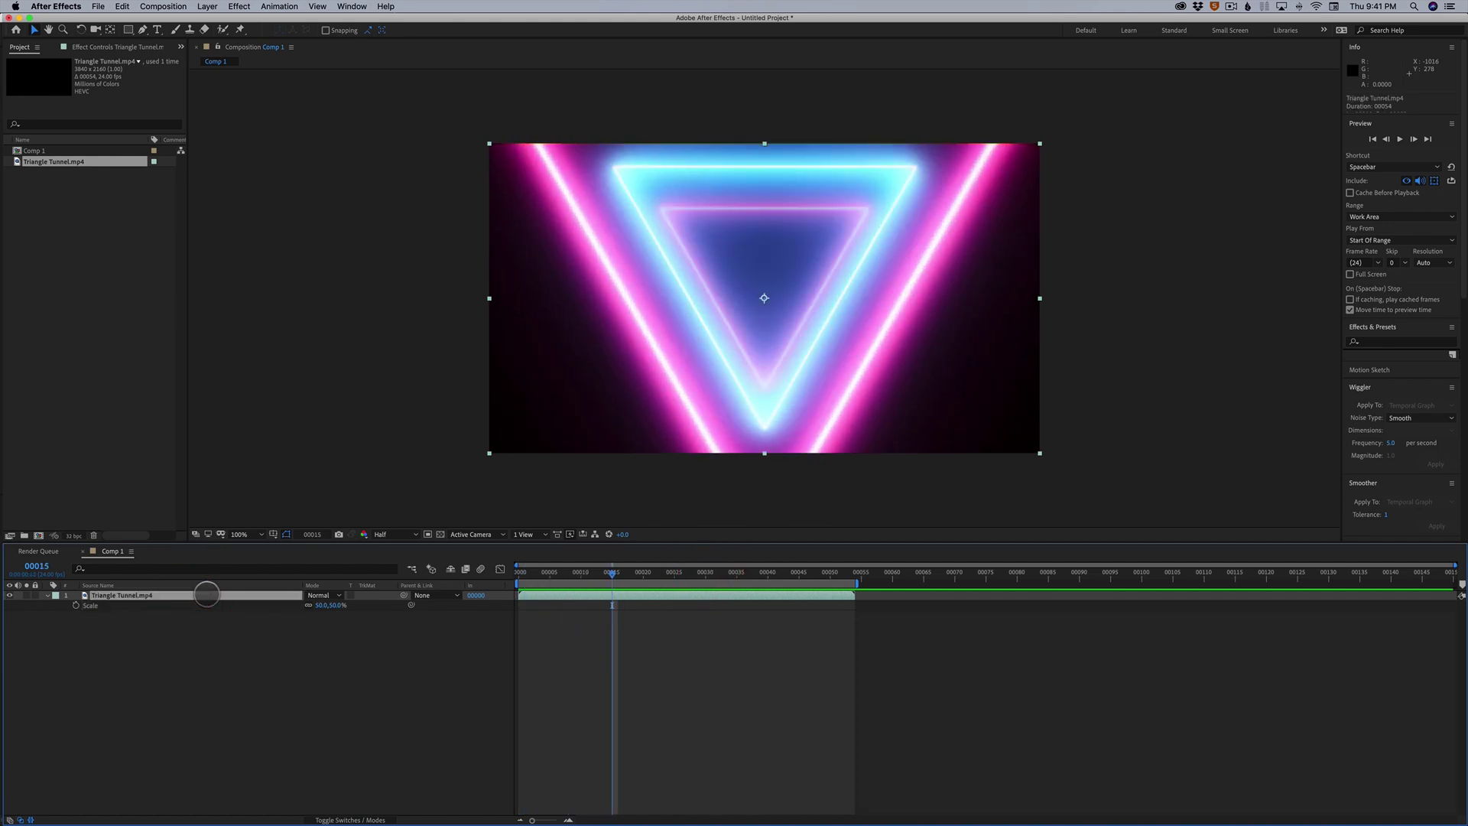
drag(613, 572, 668, 577)
key(space)
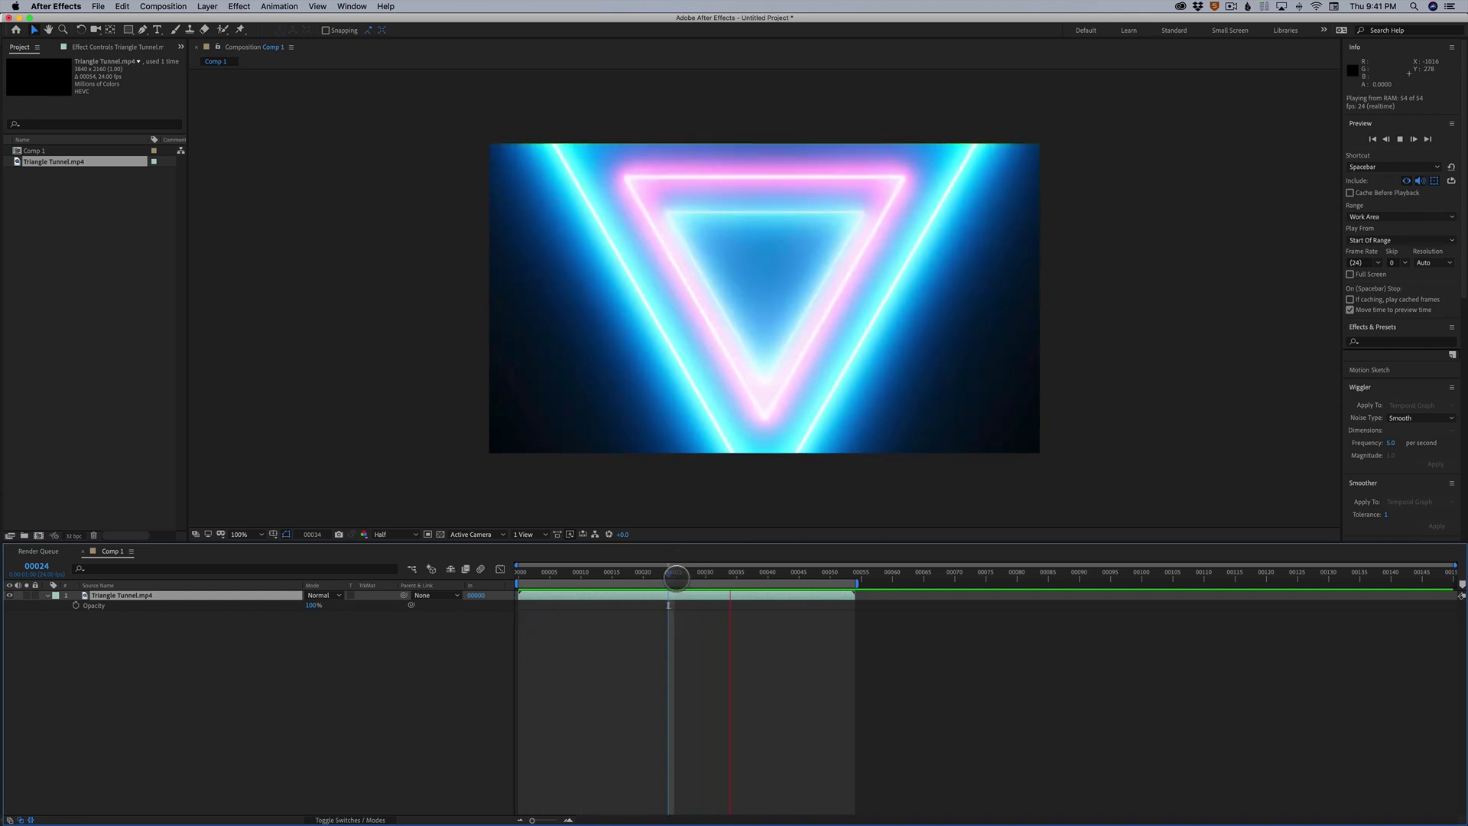
drag(668, 577, 524, 579)
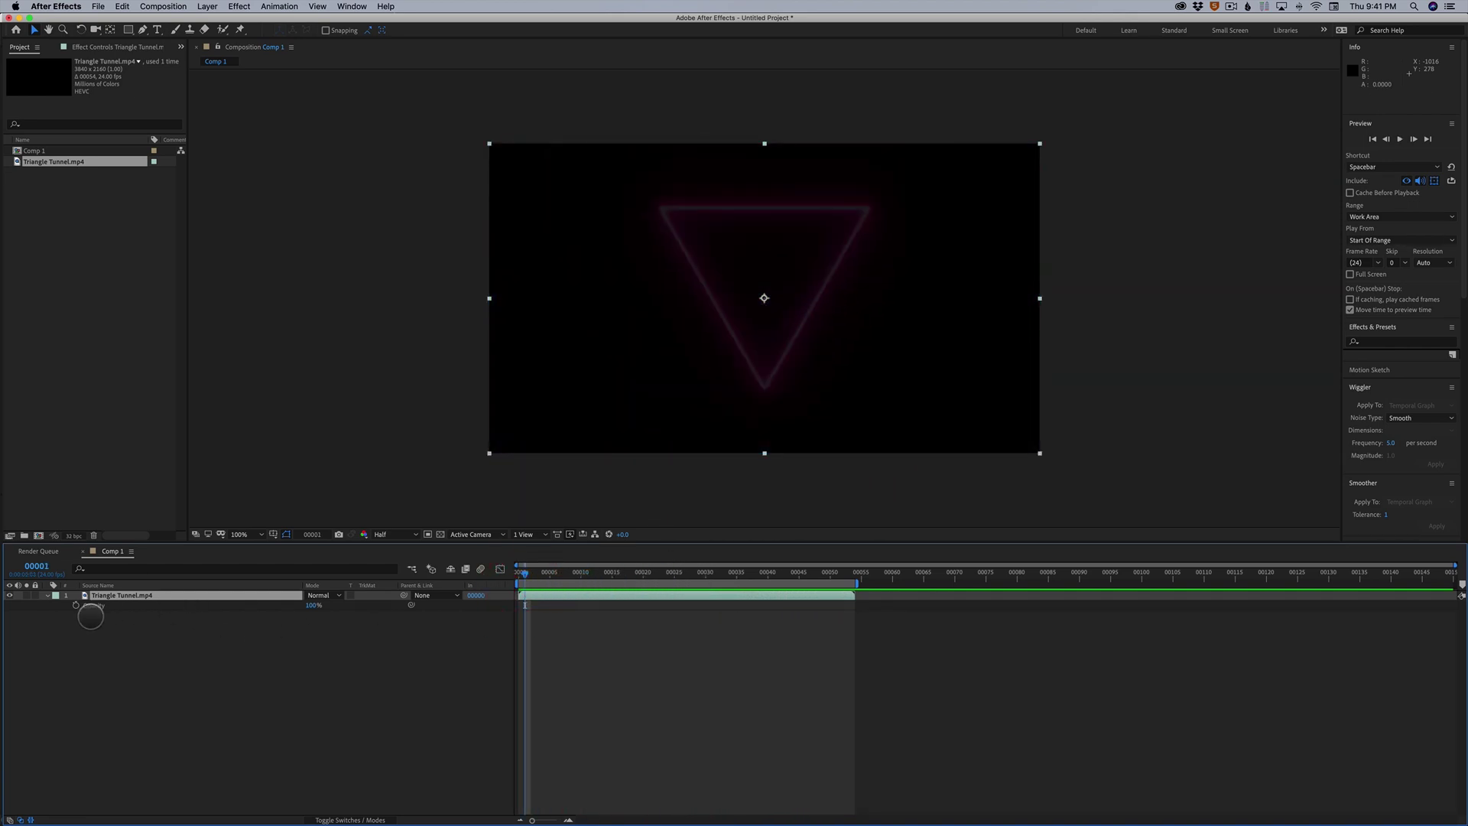
Keyframe Triangle Tunnel opacity at 100% on frame 0, 0% on frame 1, 100% on frame 2, then preview.
click(76, 605)
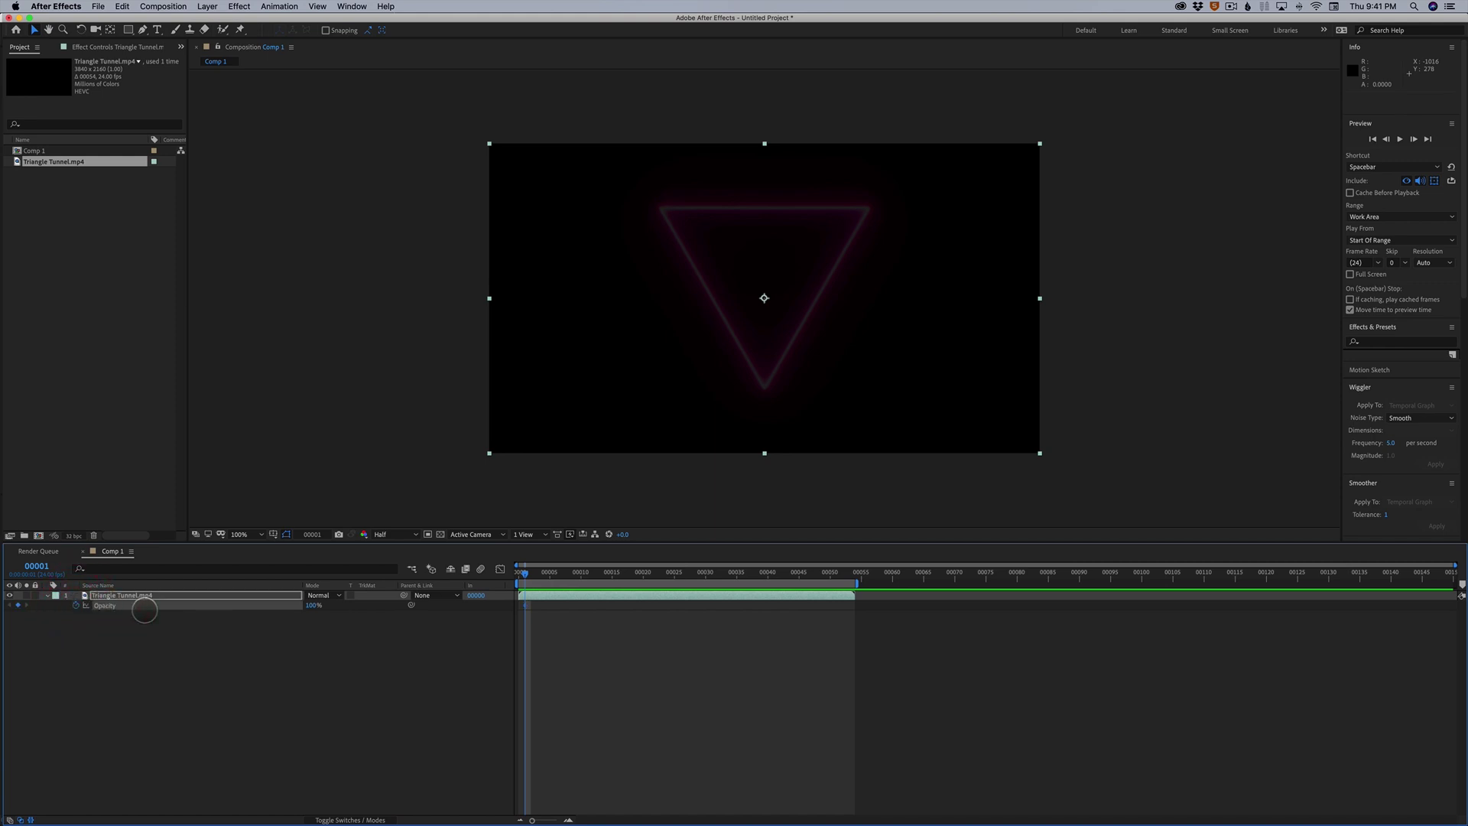
click(518, 572)
drag(524, 605, 512, 610)
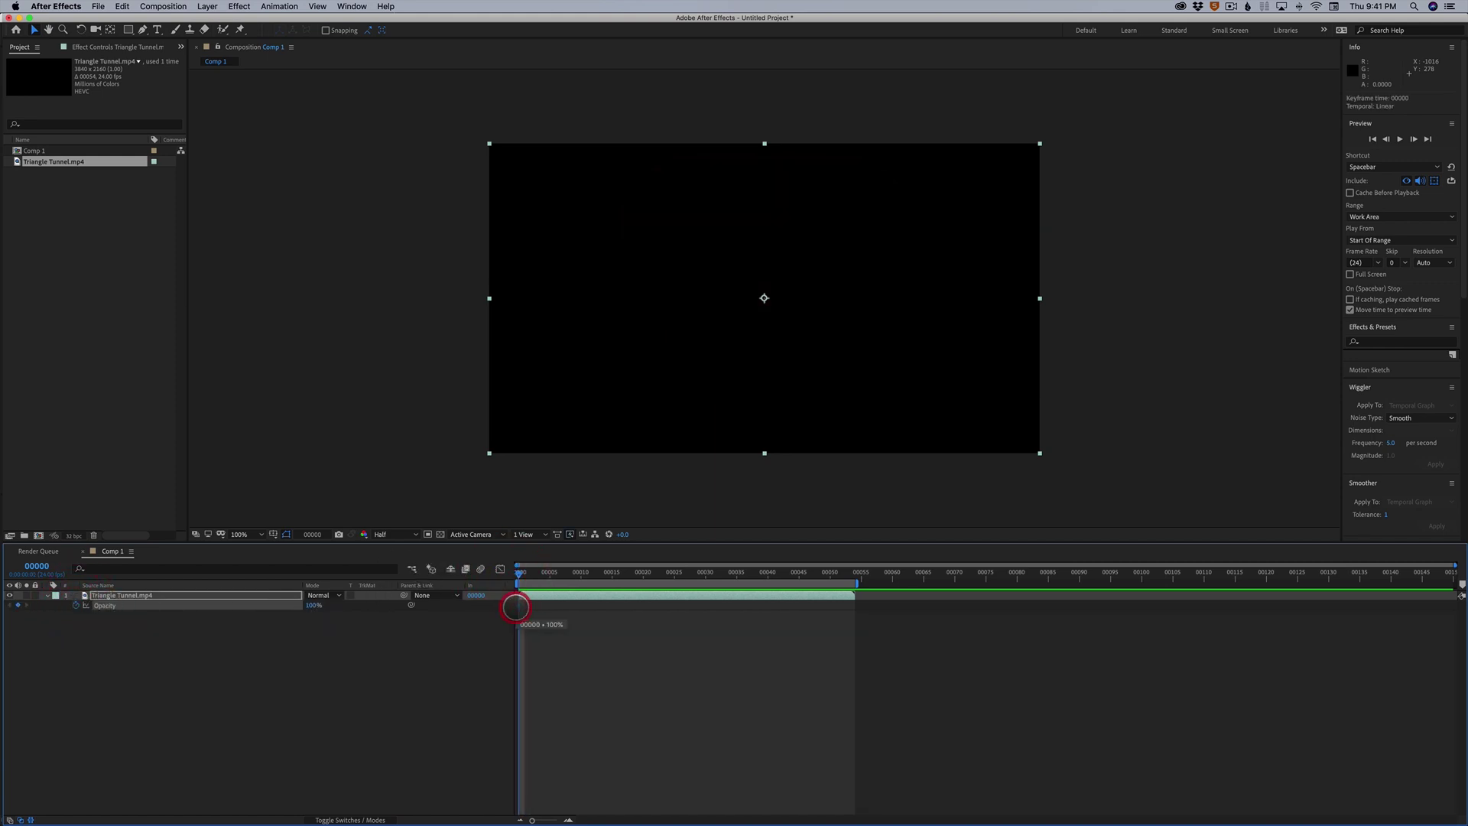
key(Page_Down)
drag(313, 605, 263, 650)
key(Page_Down)
drag(310, 606, 485, 613)
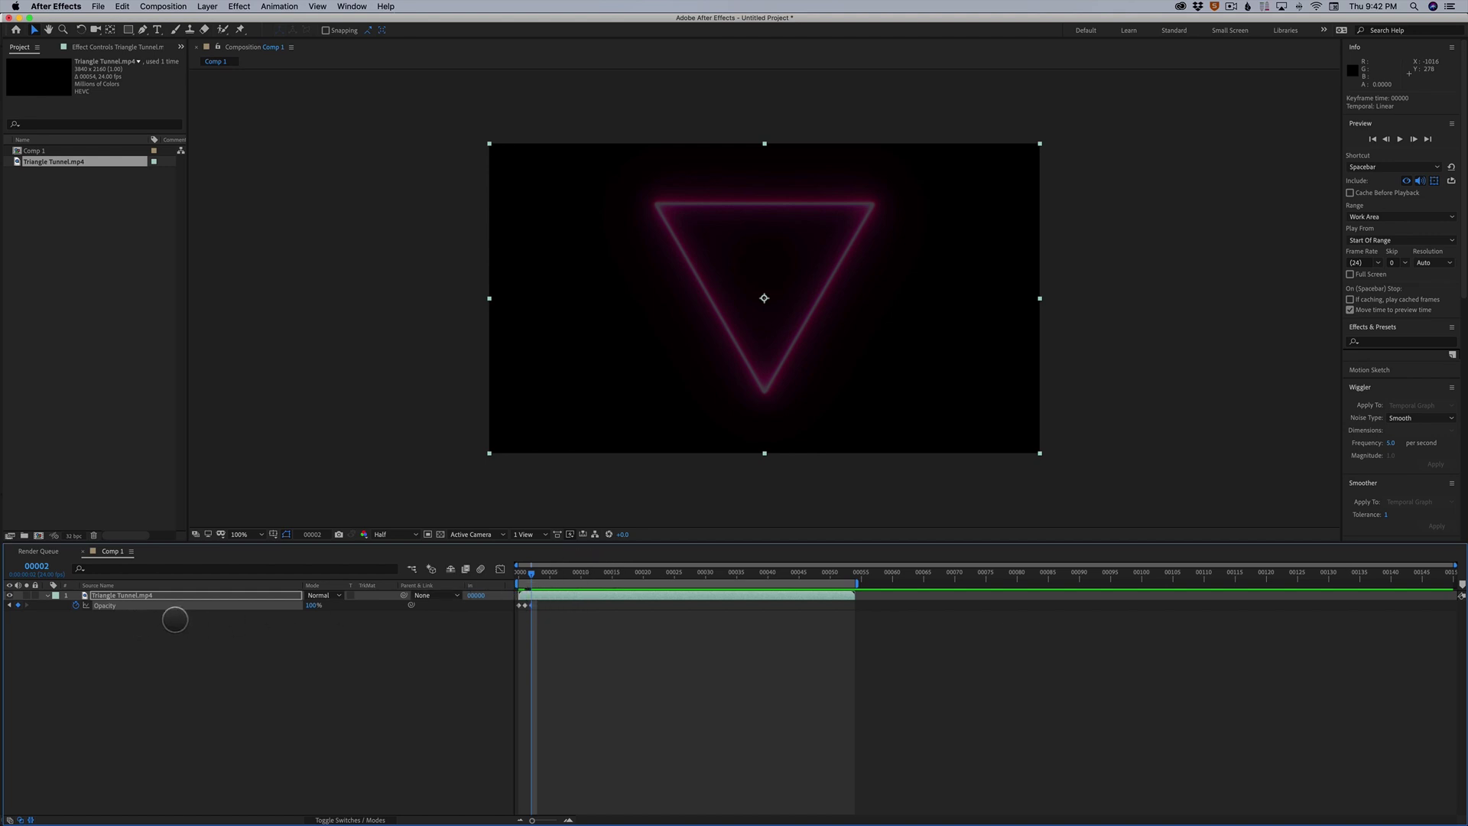
key(space)
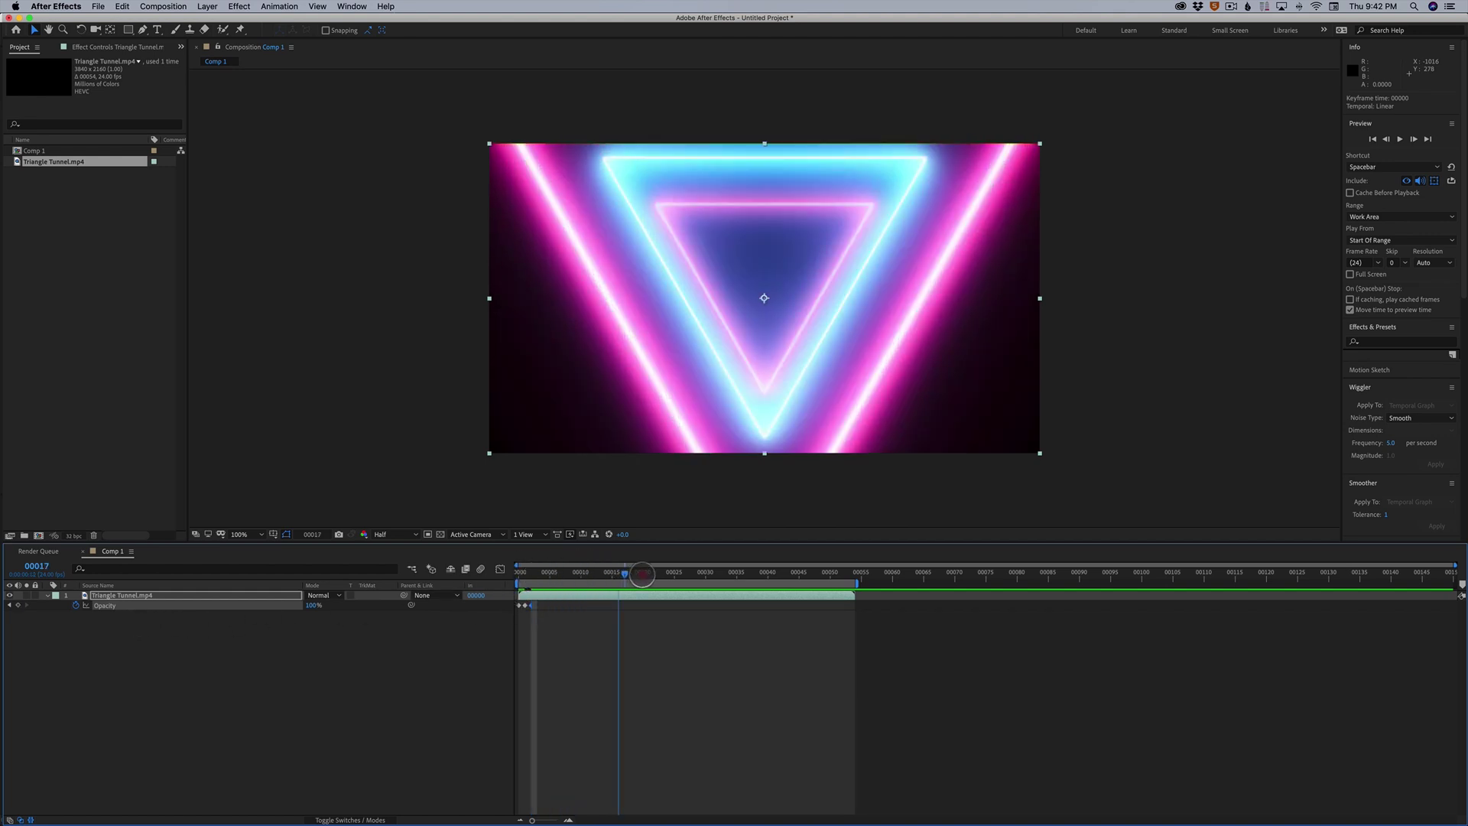
click(563, 590)
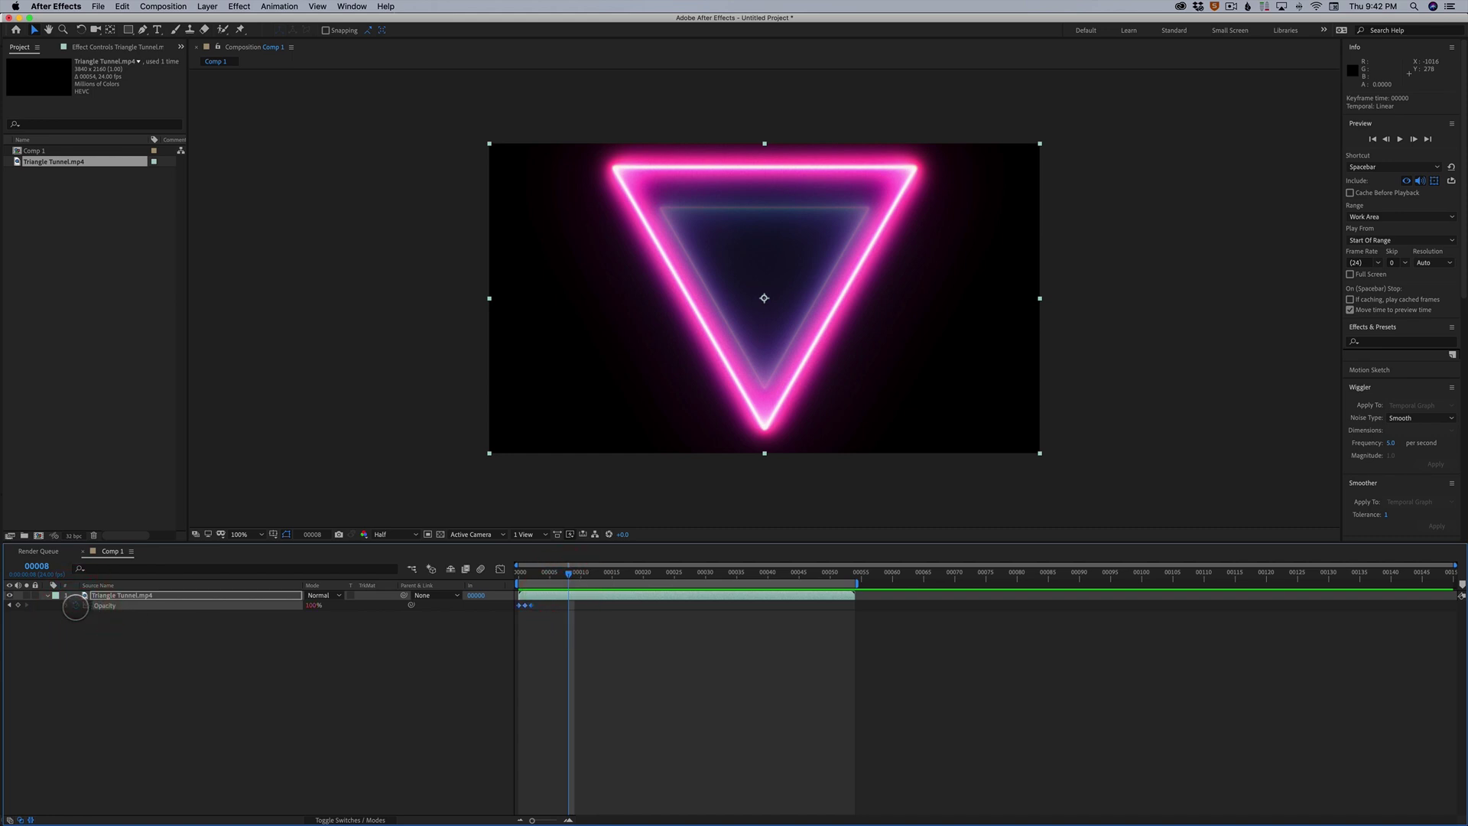
Add a loopOutDuration(type = "cycle", duration = 0) expression to Opacity and preview the looping flicker.
alt+click(75, 605)
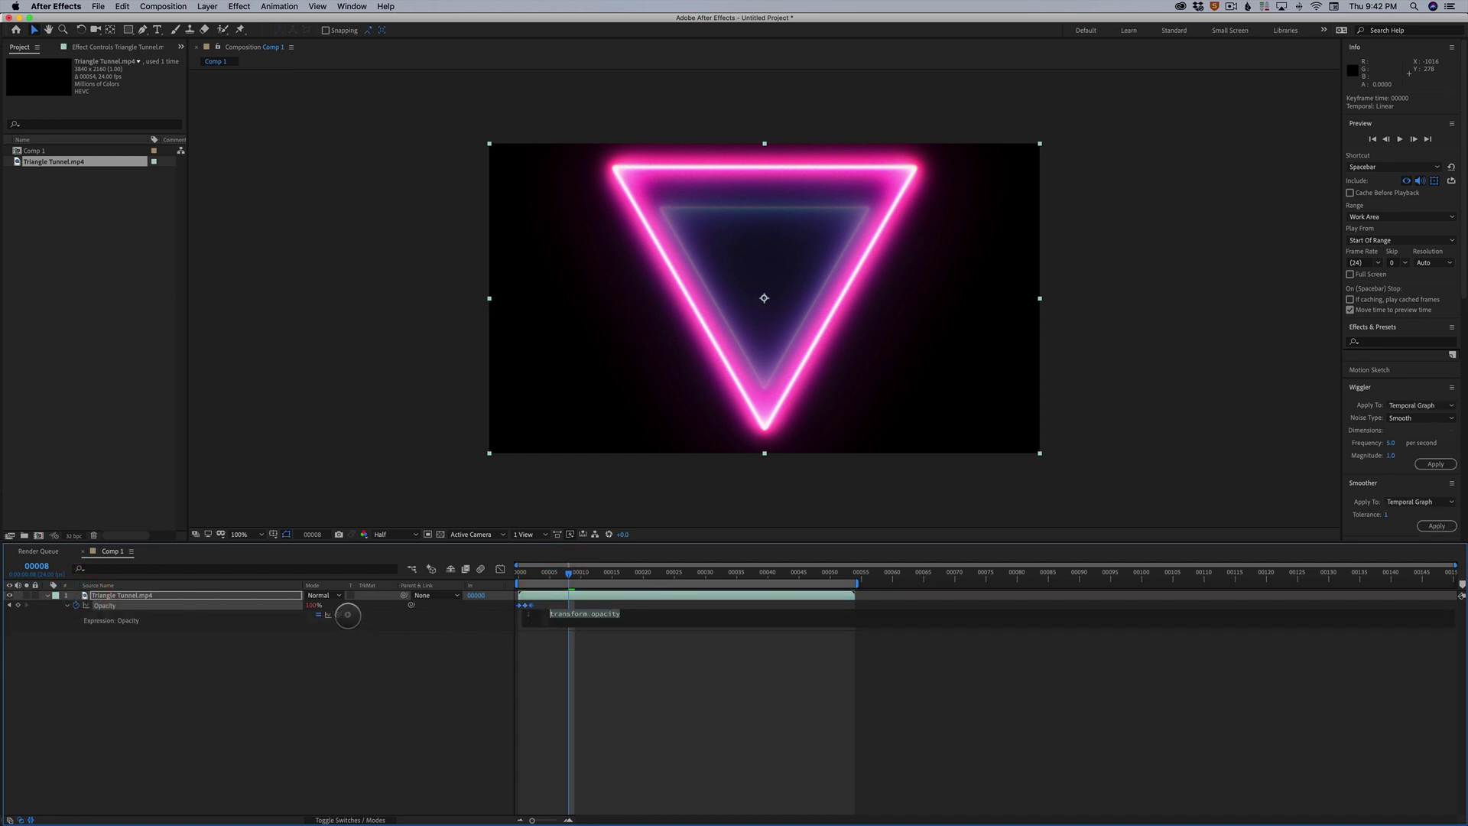
click(348, 615)
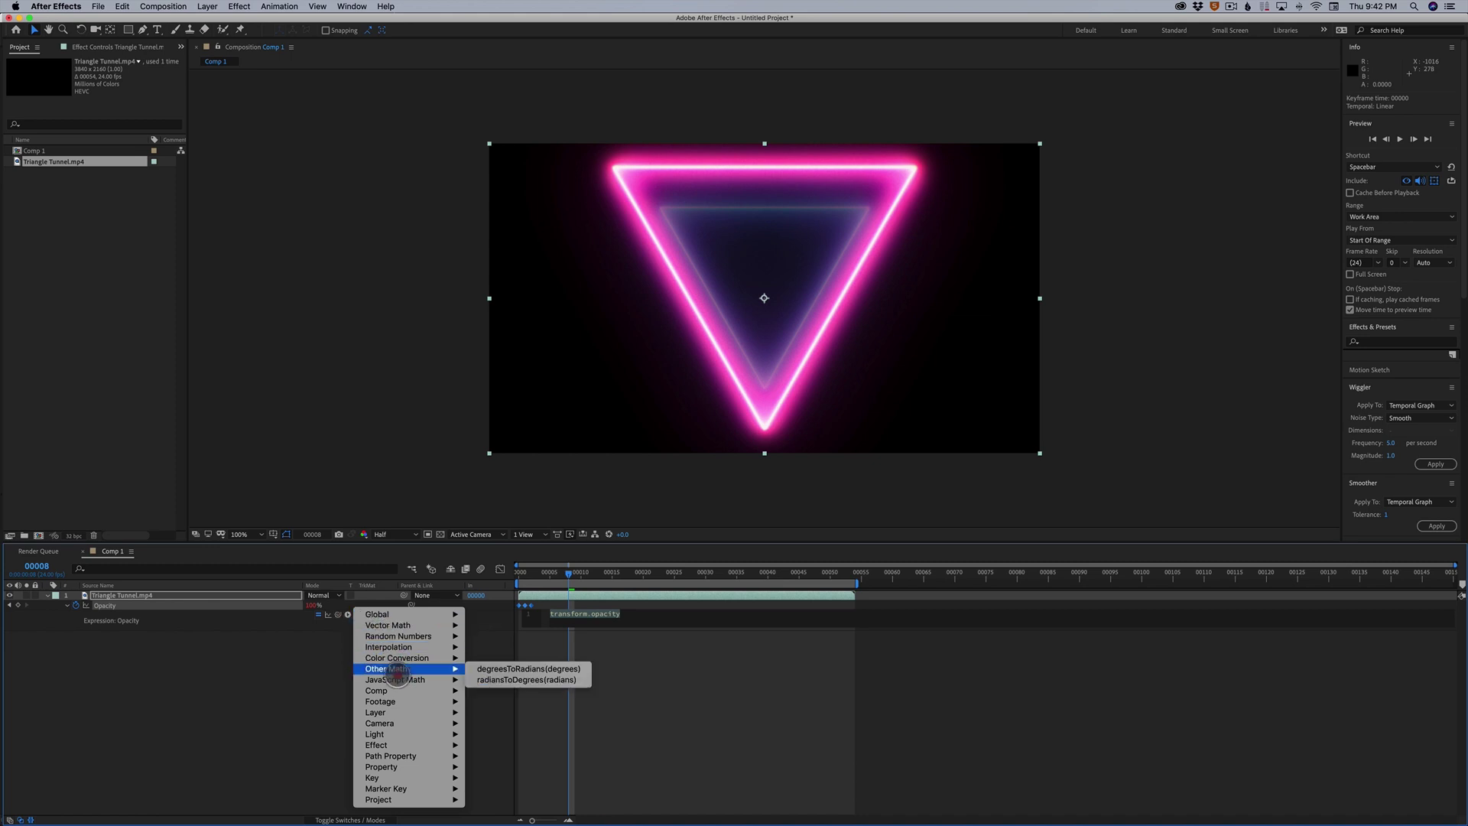
click(403, 766)
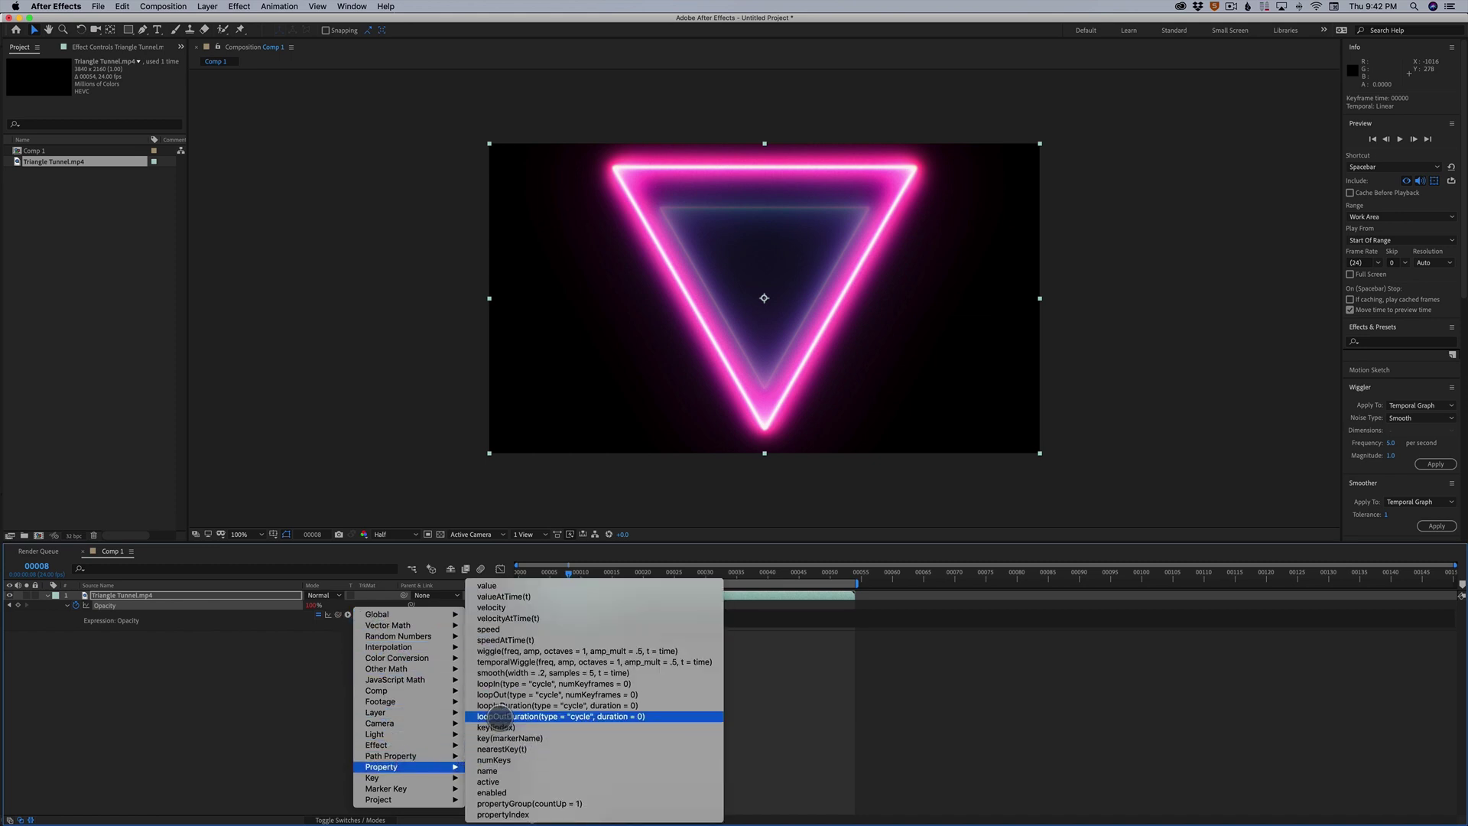
click(500, 716)
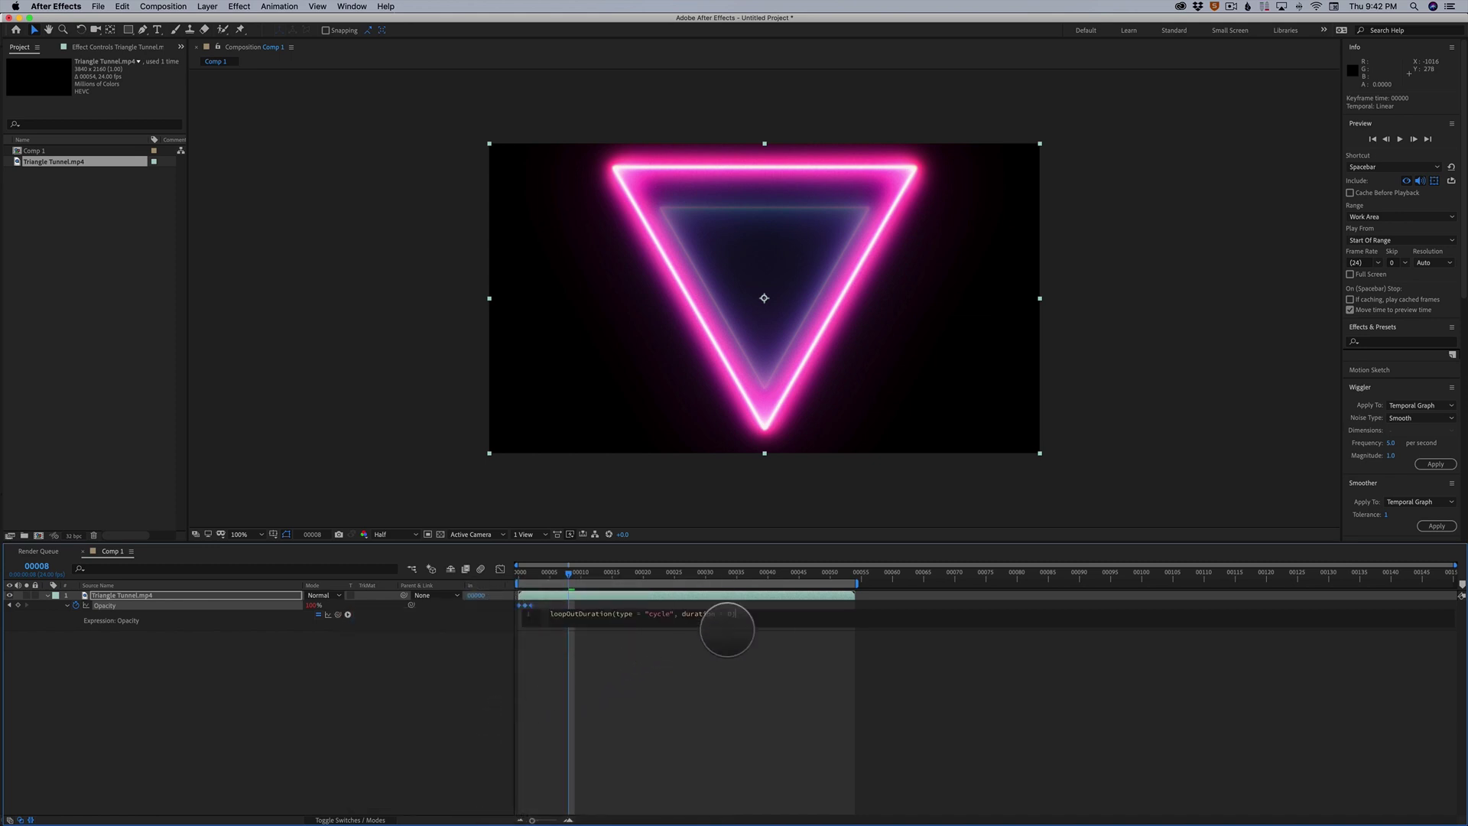
click(750, 673)
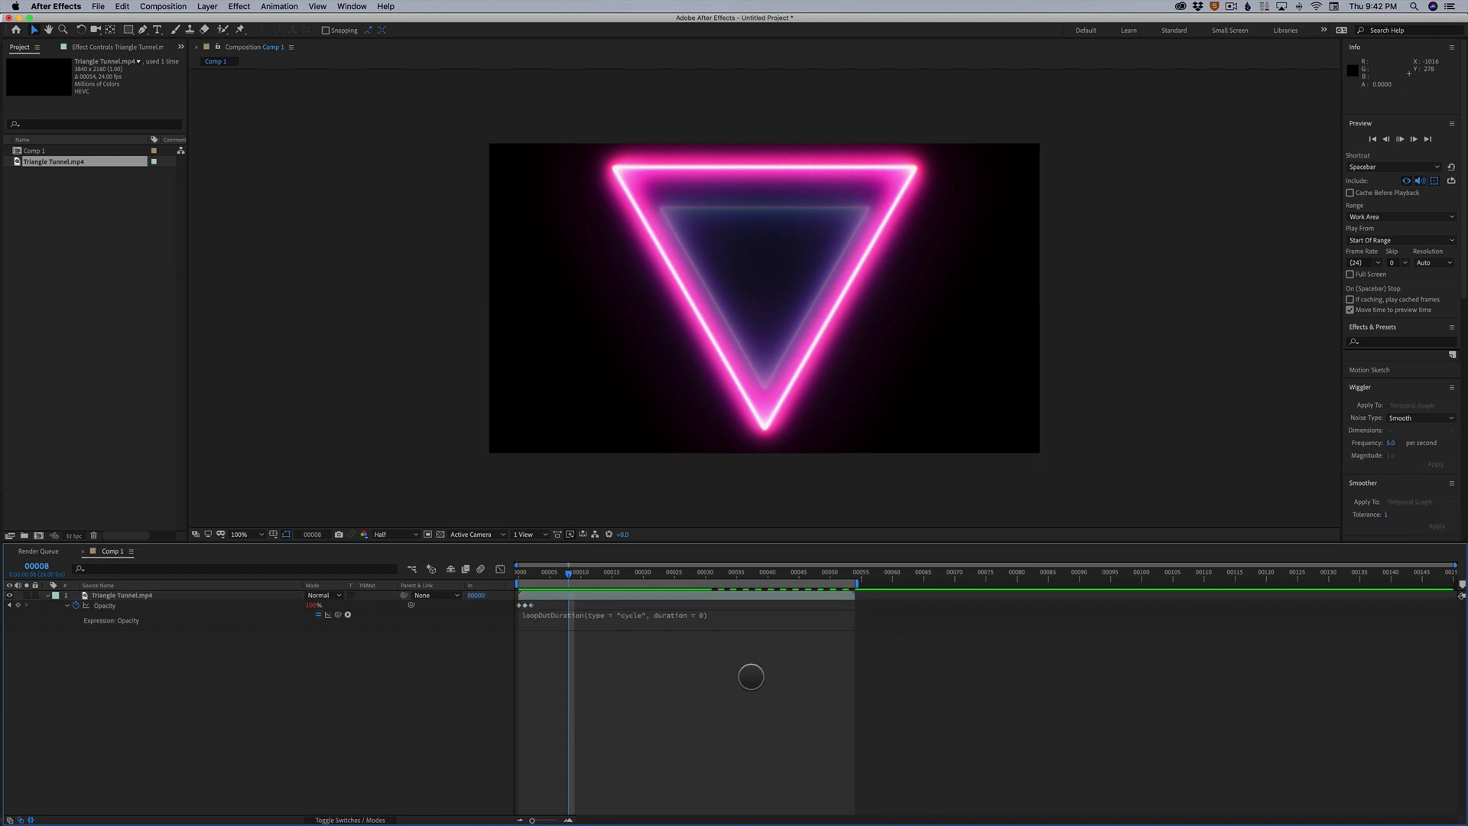
key(space)
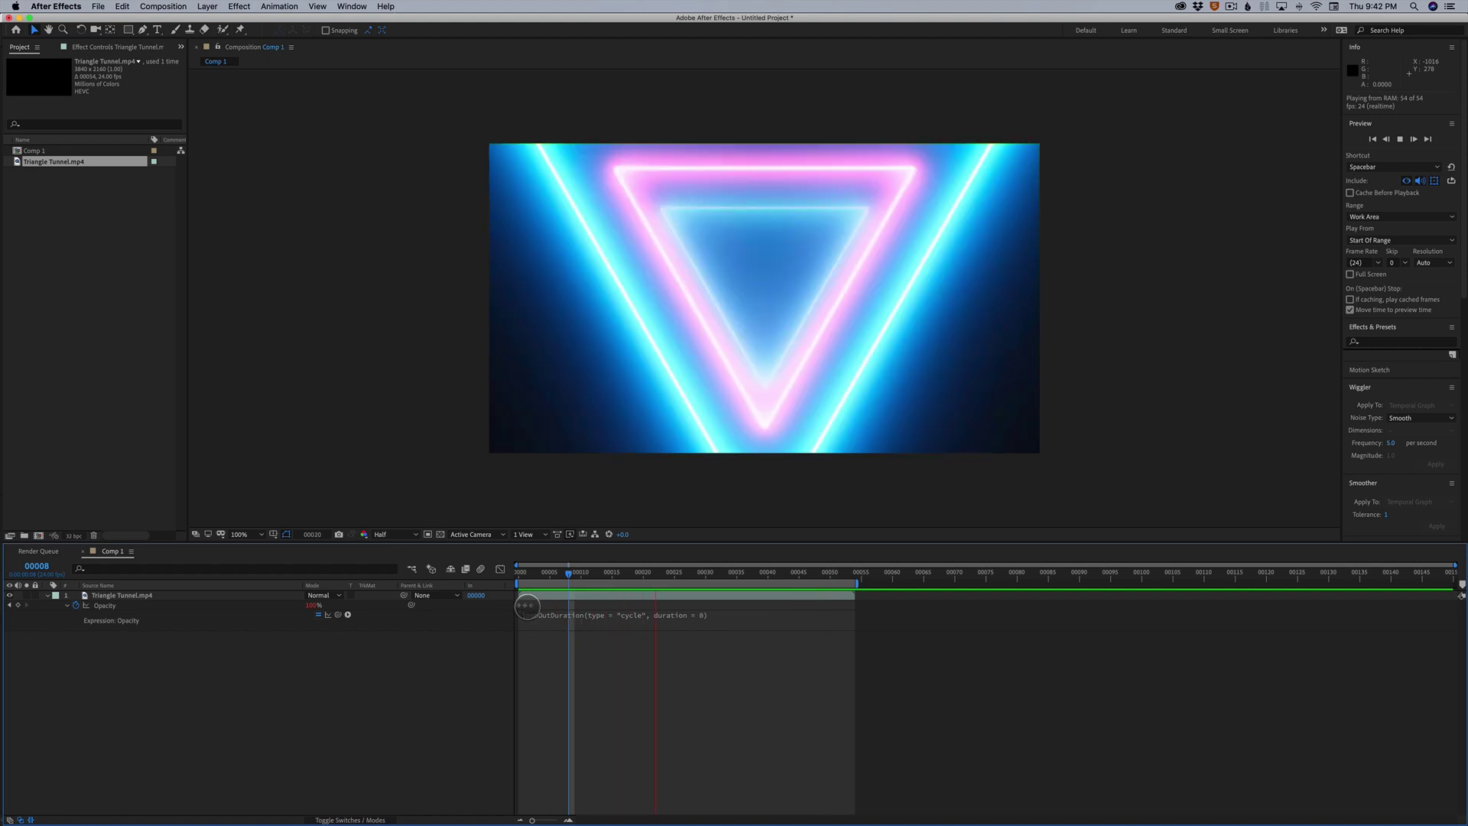
Move the Opacity keyframes to frames 1 and 6 during the looping preview, then stop it.
click(535, 606)
mouse_move(538, 606)
mouse_down()
mouse_move(525, 607)
mouse_move(548, 610)
mouse_up()
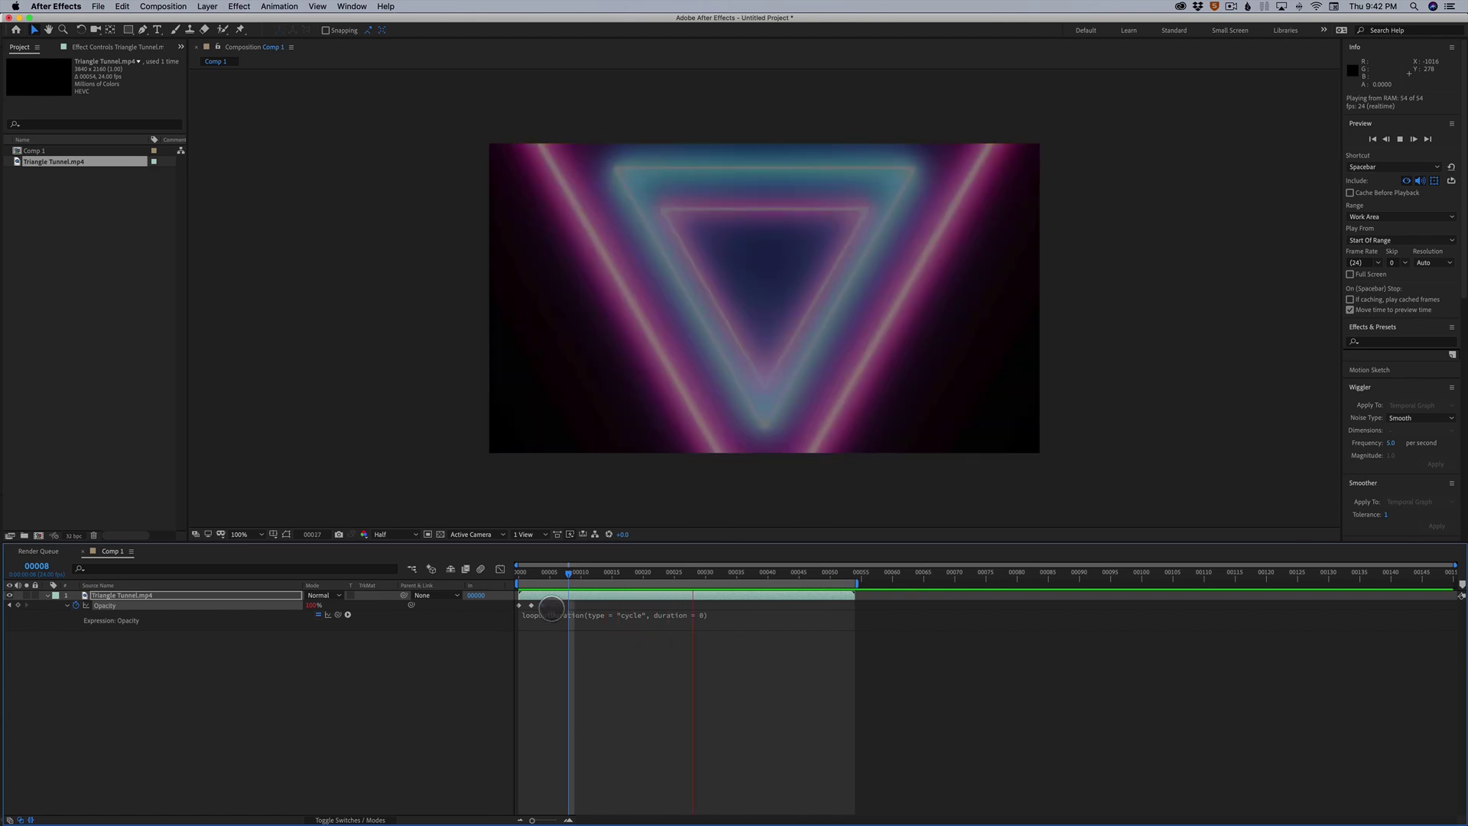
drag(543, 606, 554, 606)
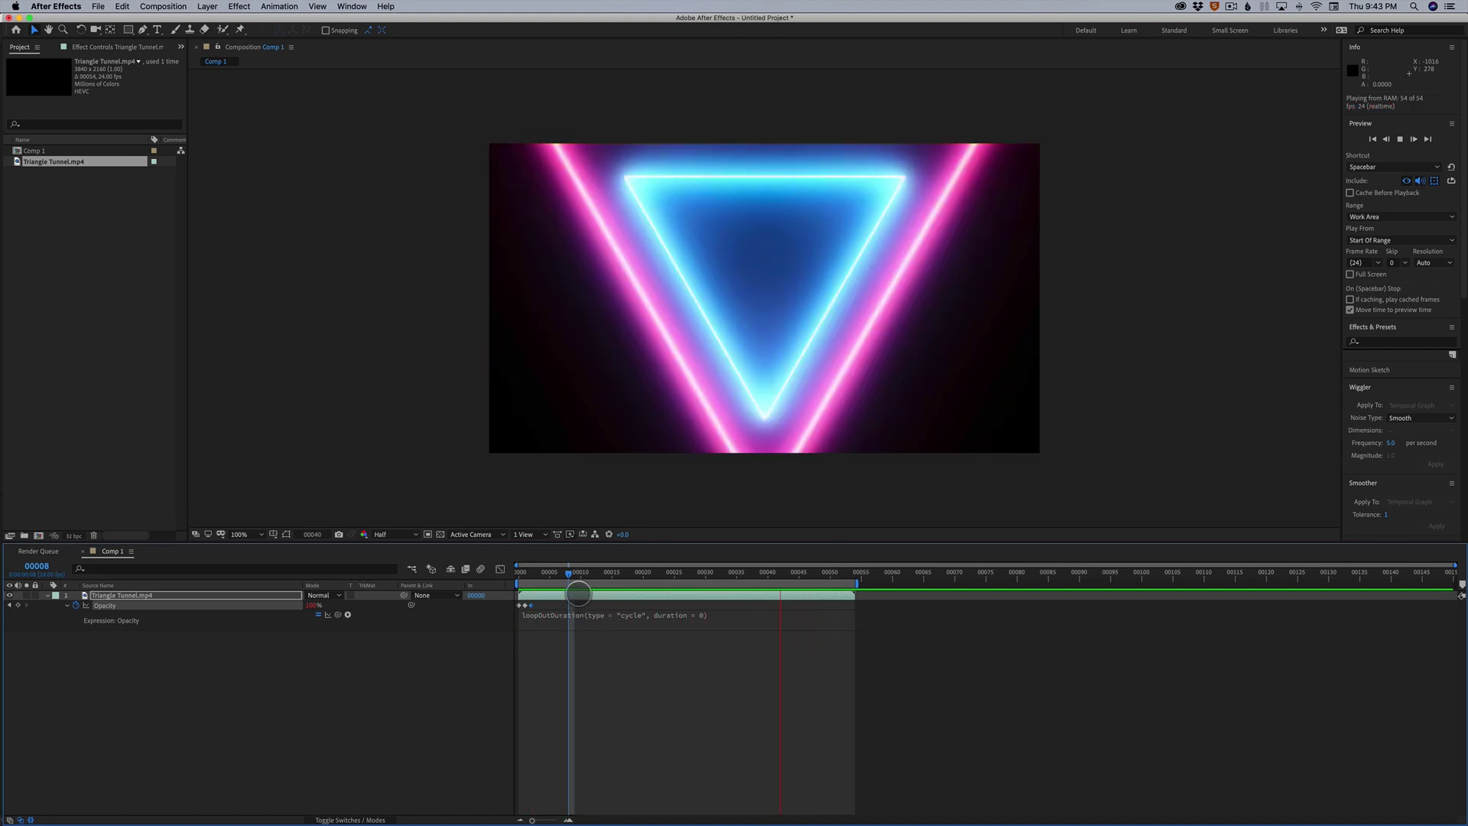
click(570, 572)
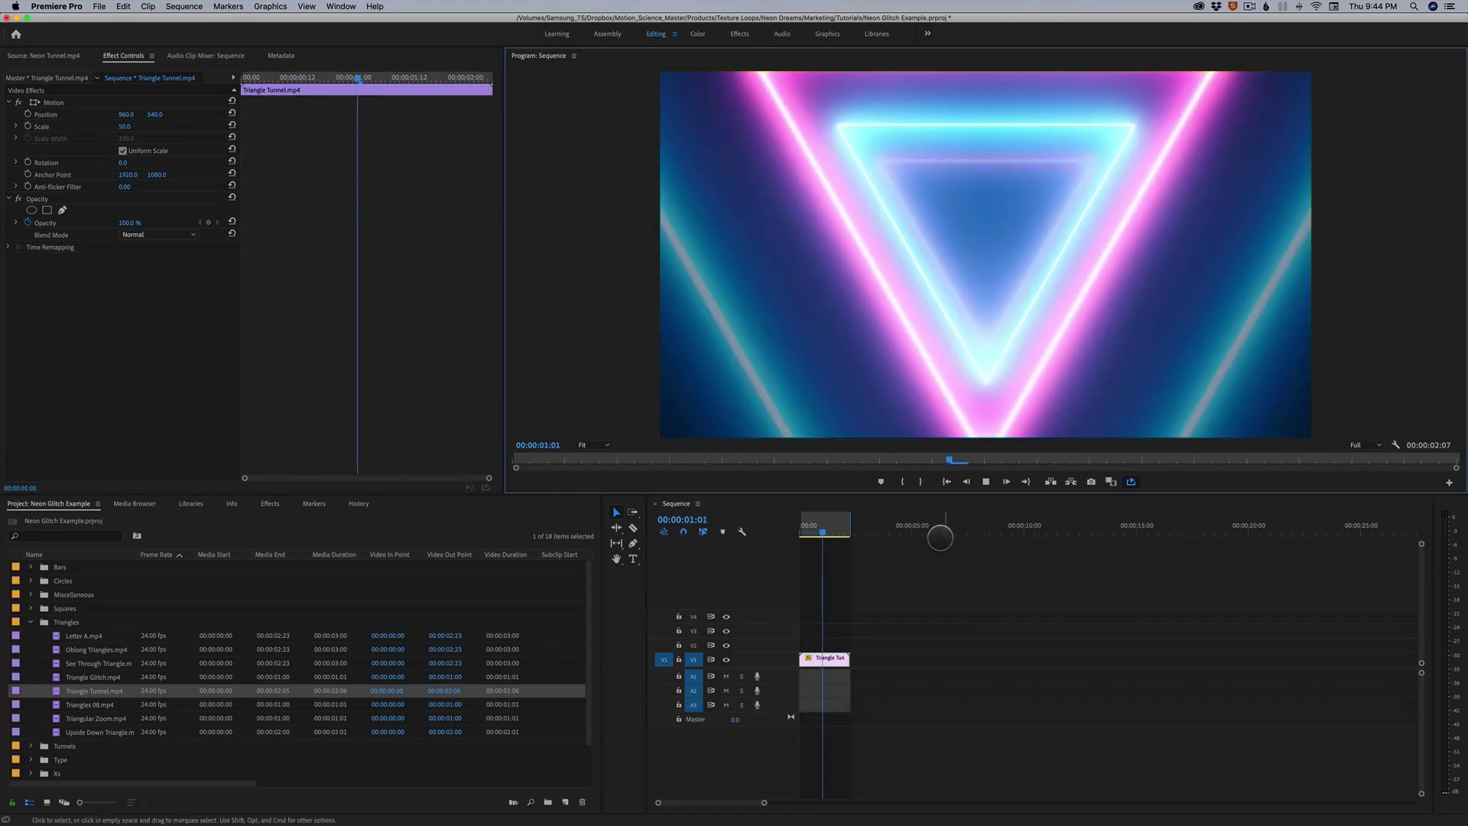
Keyframe the Triangle Tunnel clip's Opacity to 0% at frame 1 and 100% at frame 2.
drag(764, 802, 689, 802)
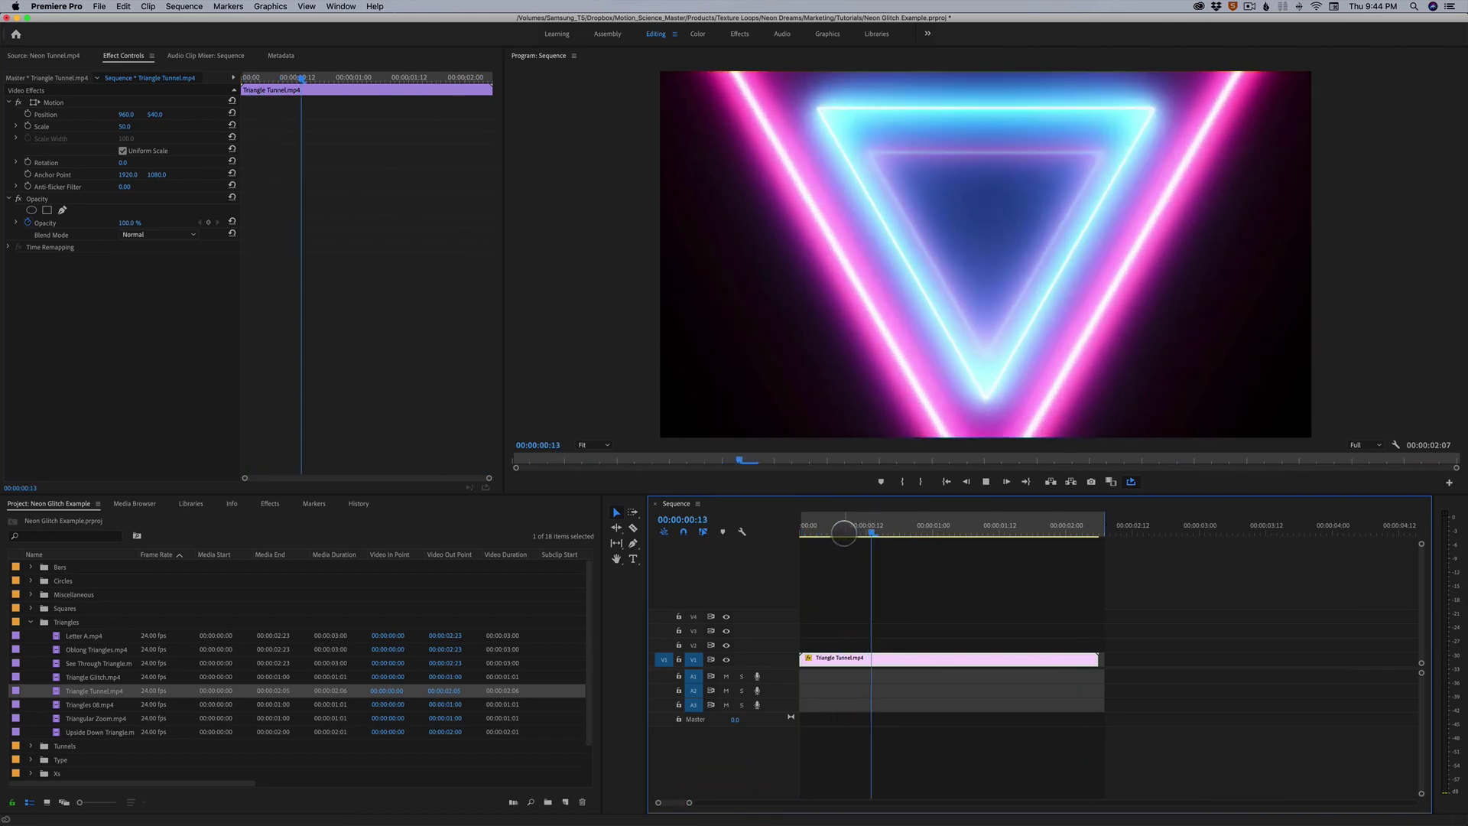
key(space)
click(838, 659)
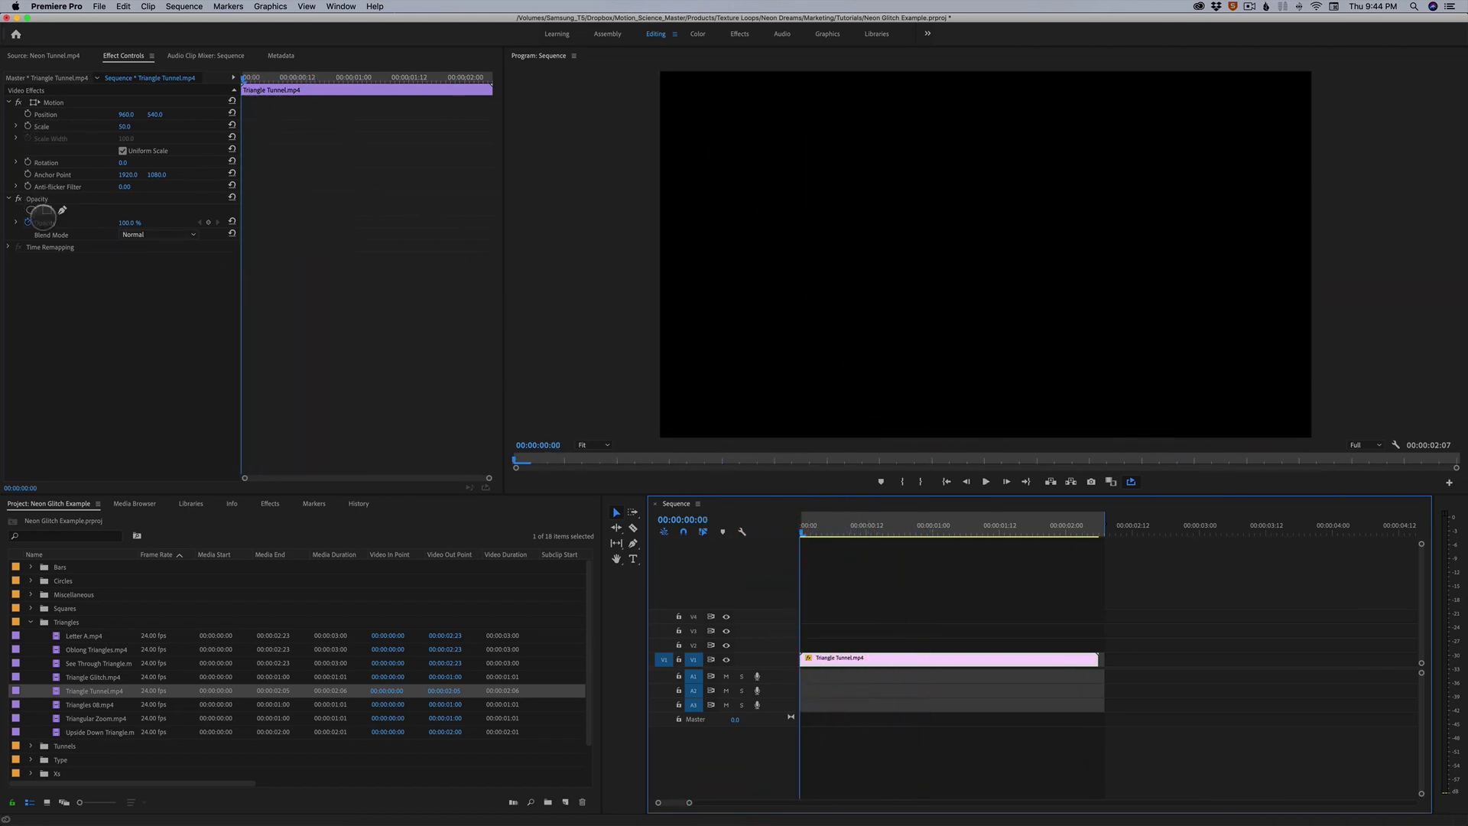
click(27, 224)
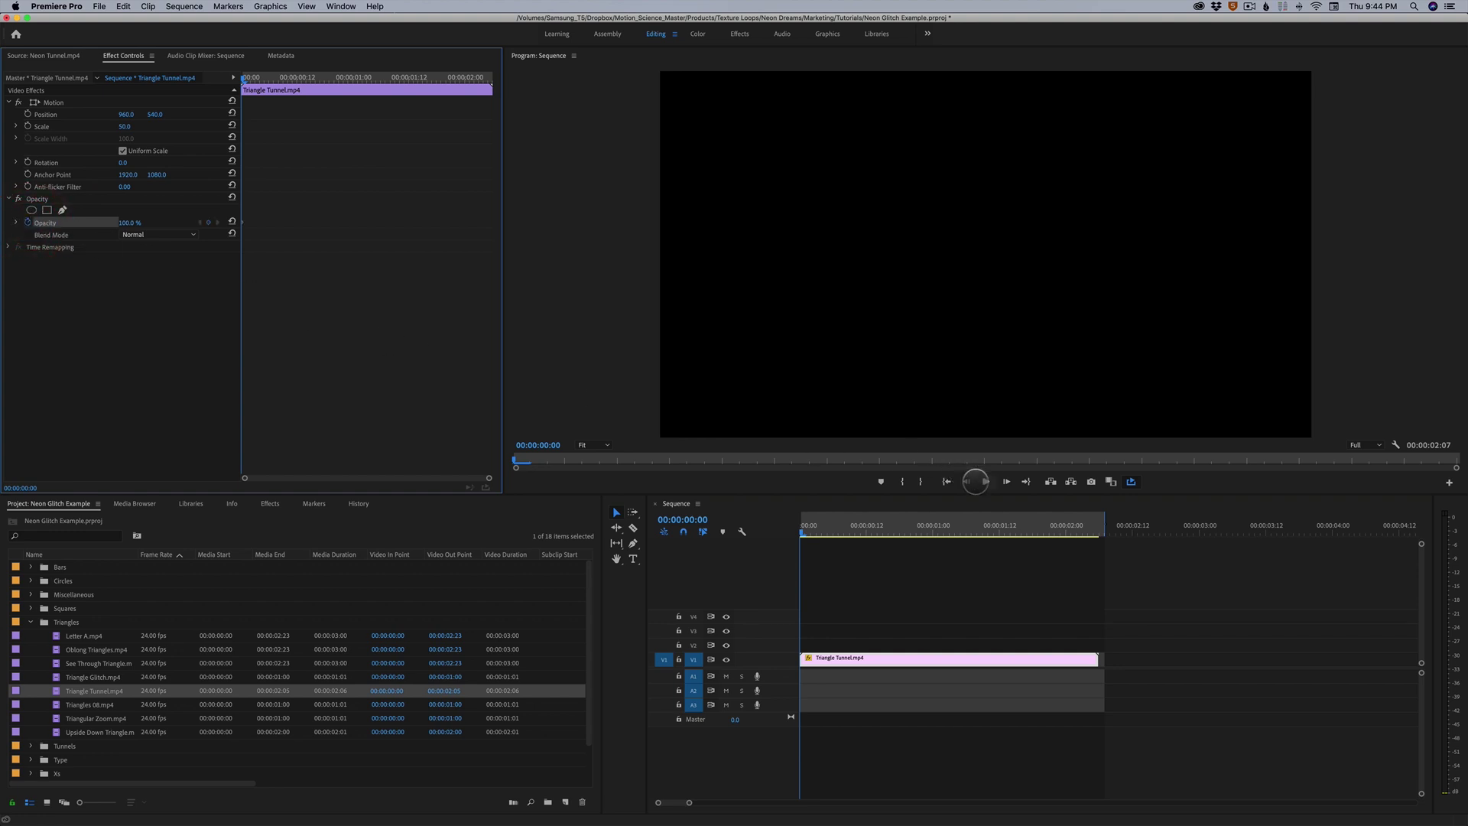
click(1006, 481)
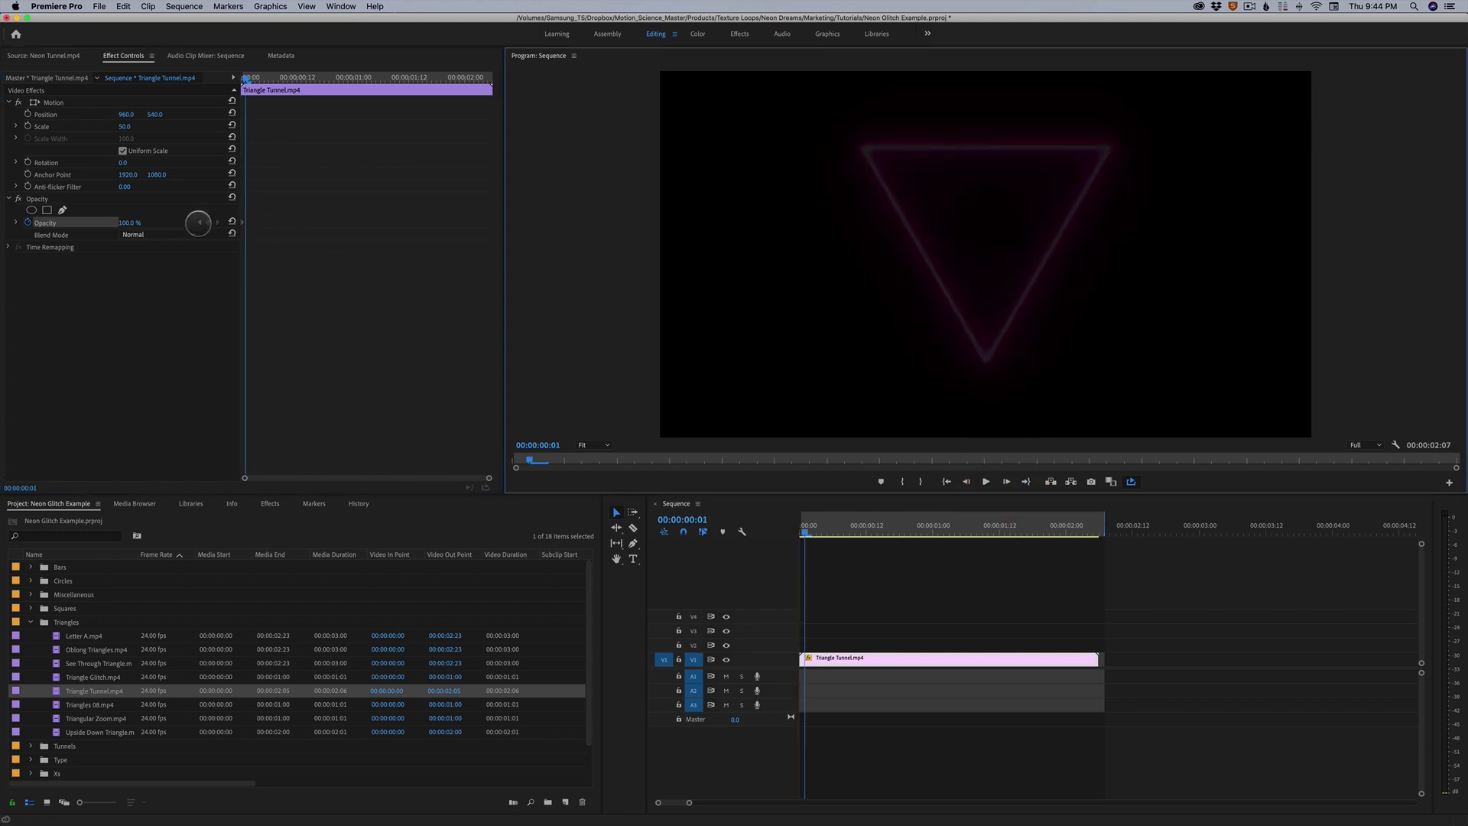
drag(130, 222, 107, 222)
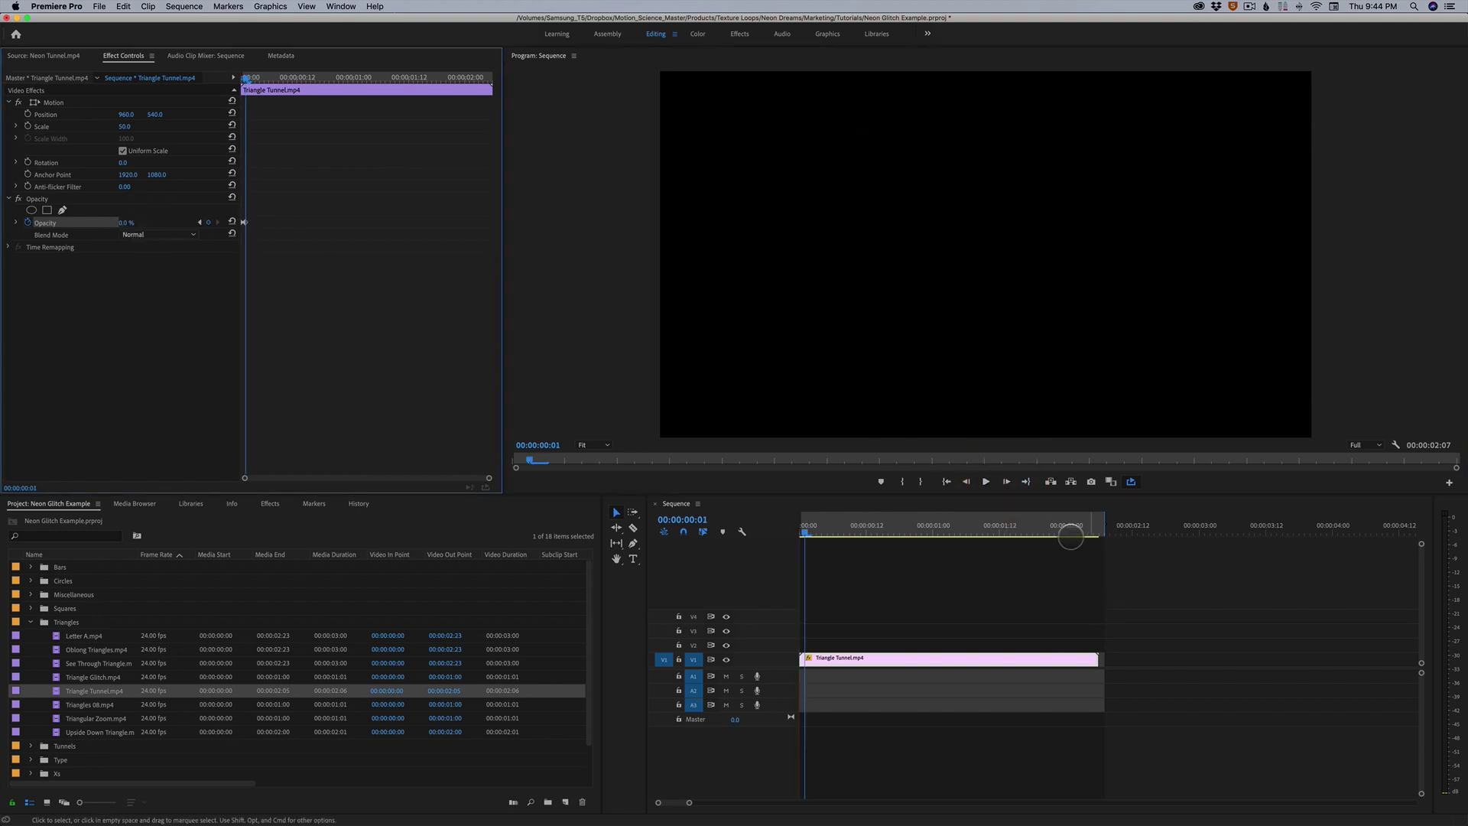
click(1007, 482)
drag(126, 222, 145, 223)
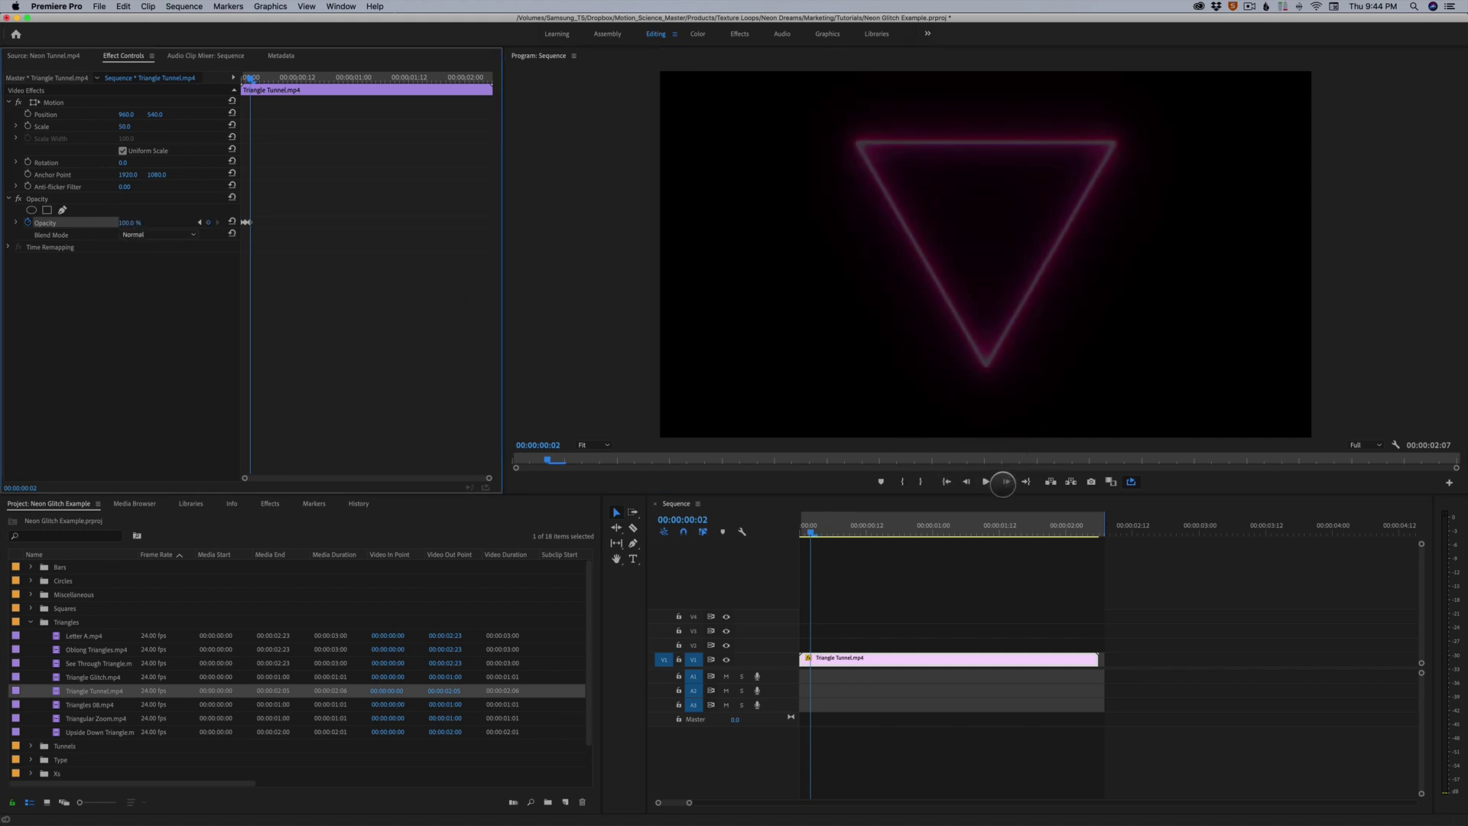
click(1004, 482)
click(236, 229)
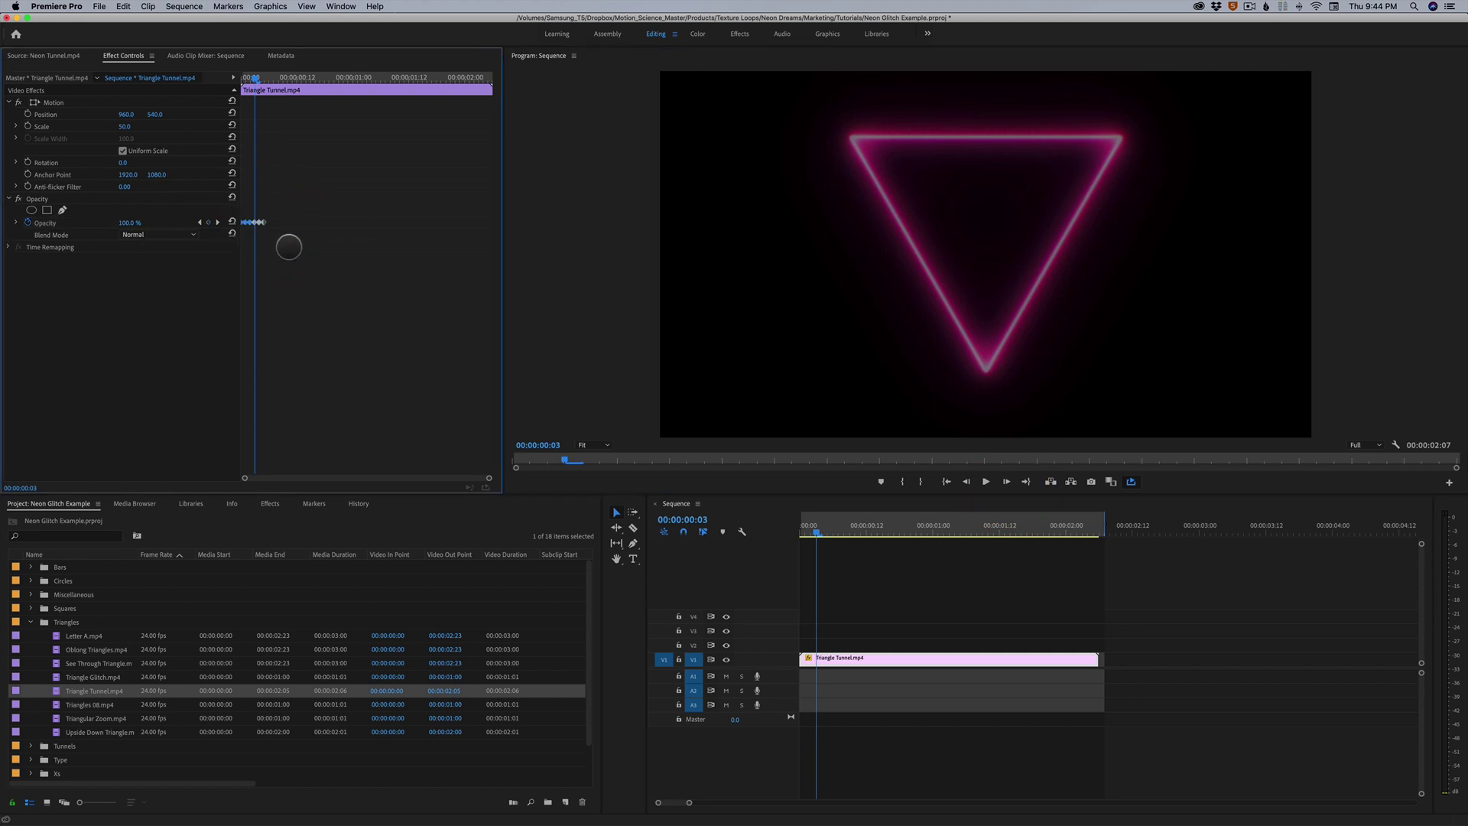
click(261, 77)
drag(261, 76, 268, 76)
drag(298, 197, 222, 230)
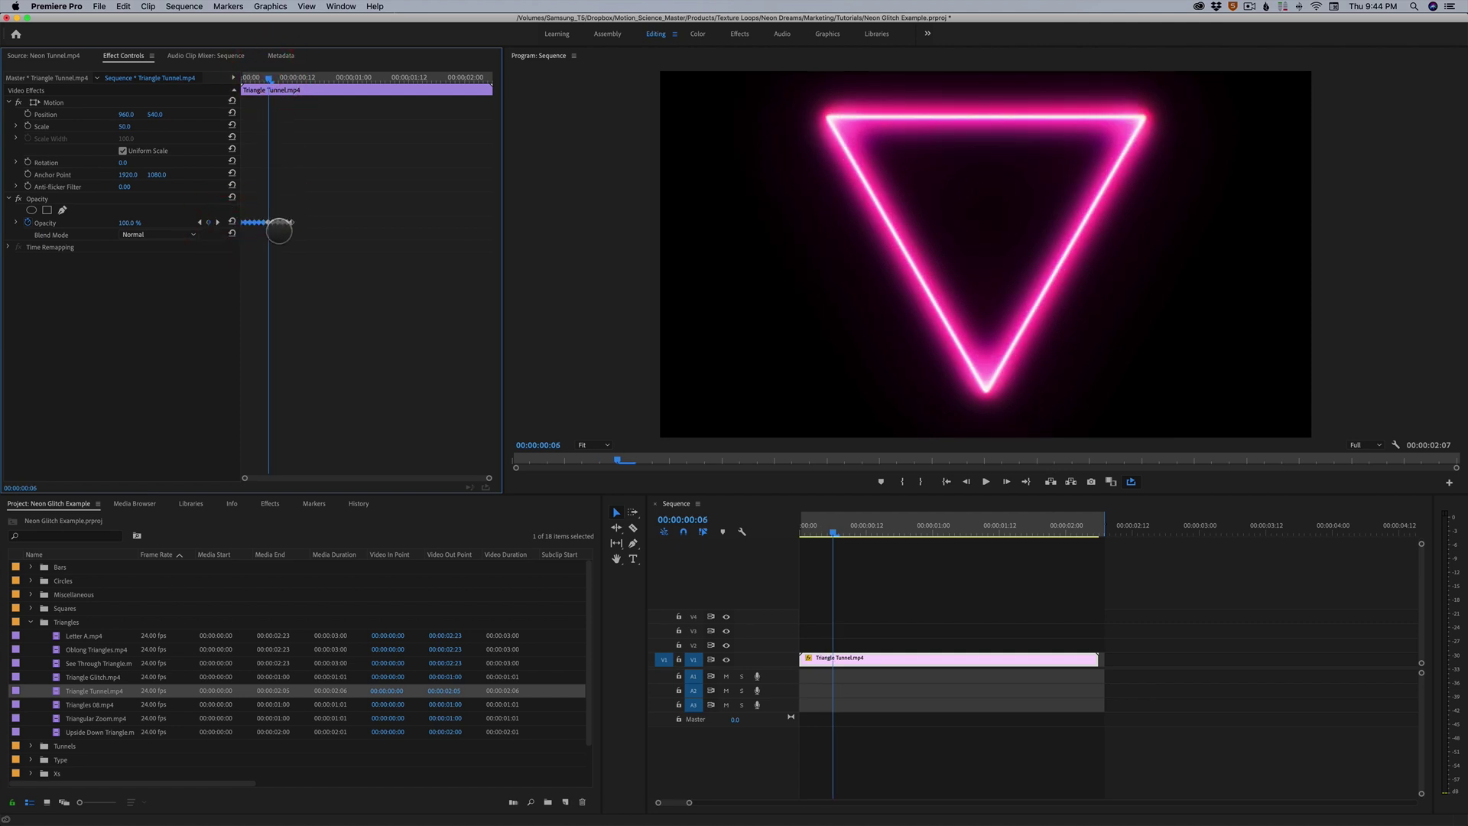
drag(284, 76, 199, 84)
key(space)
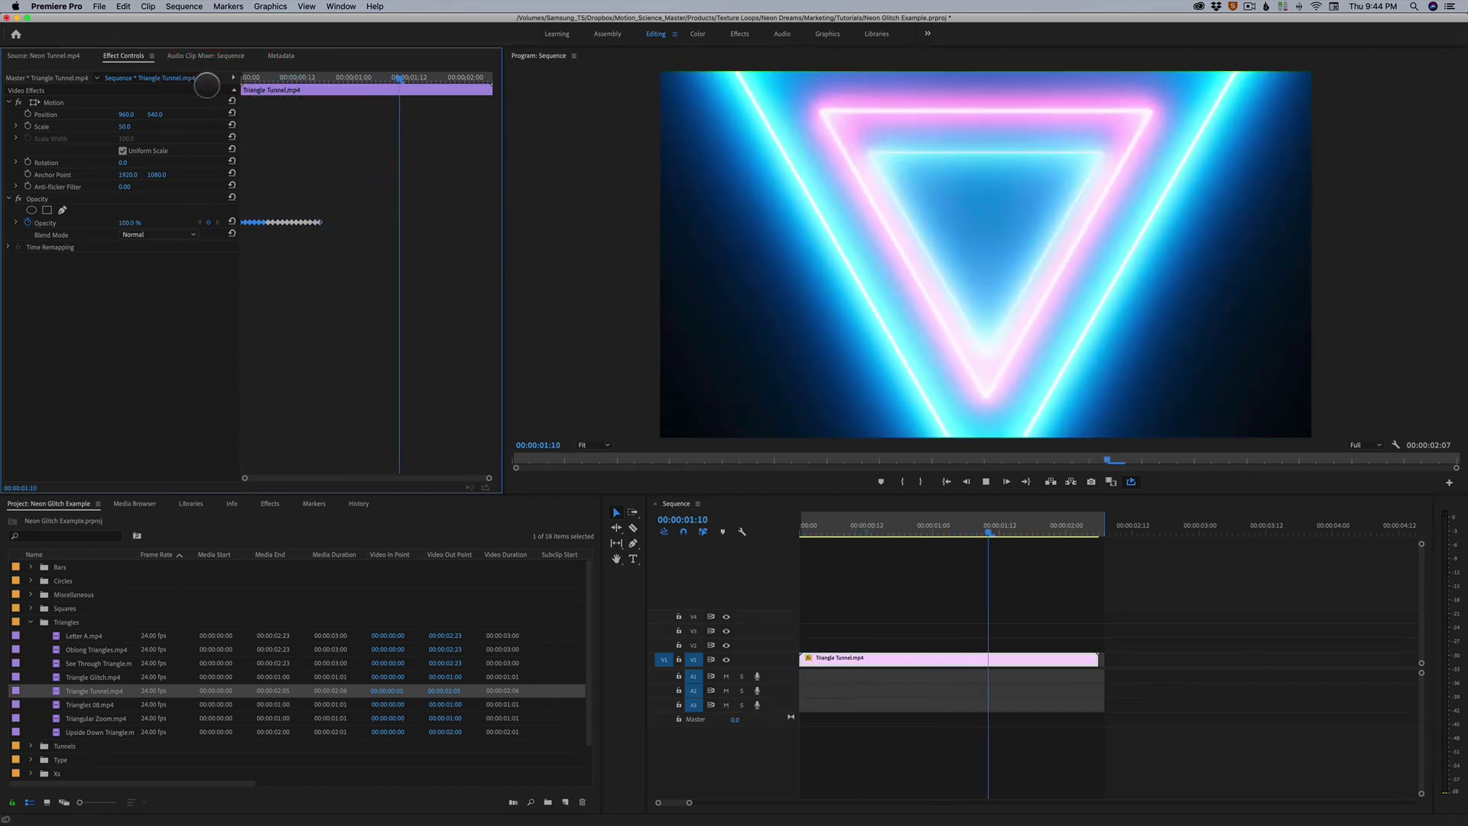
drag(255, 84, 222, 82)
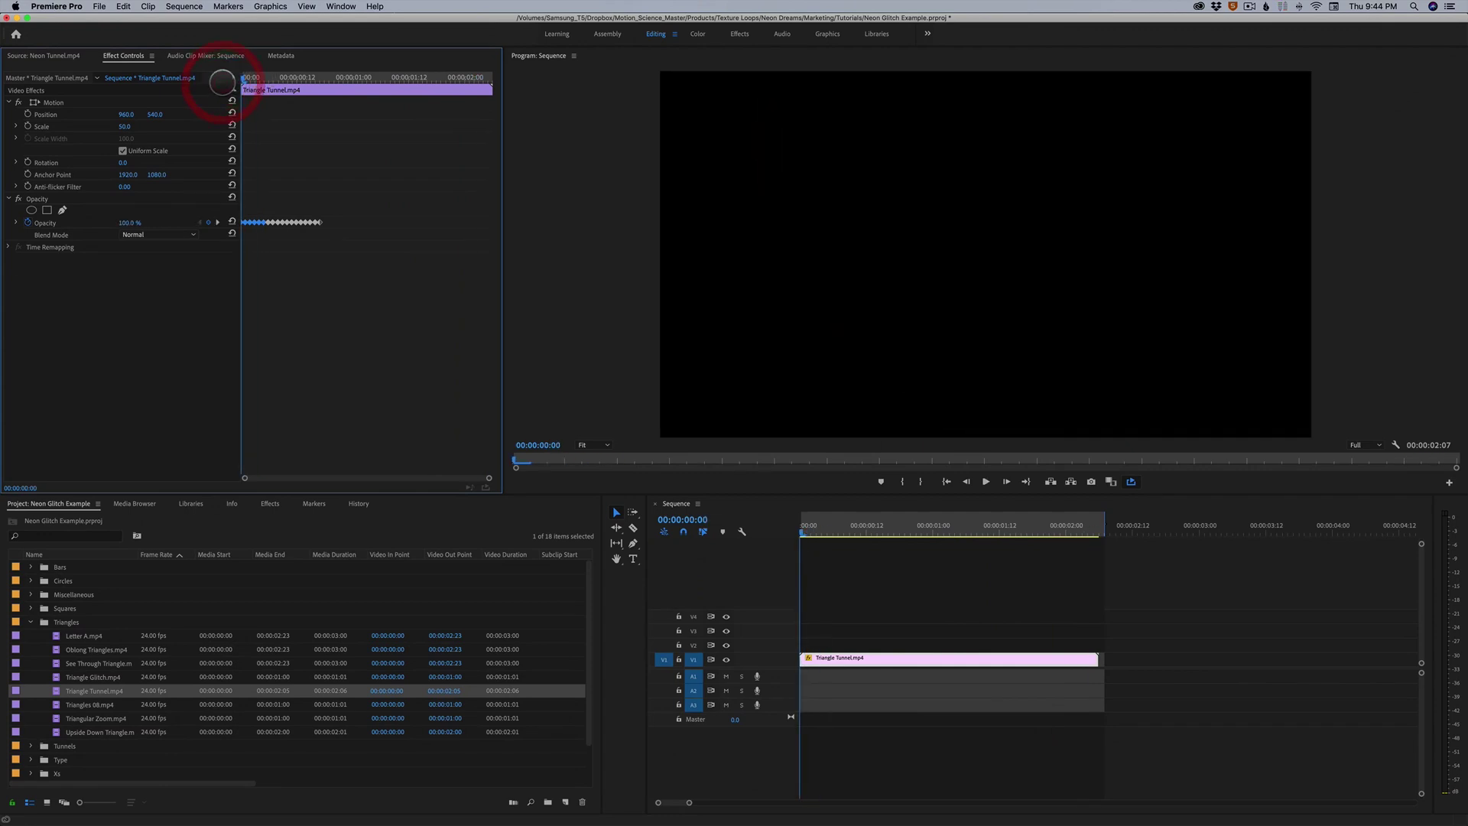
key(space)
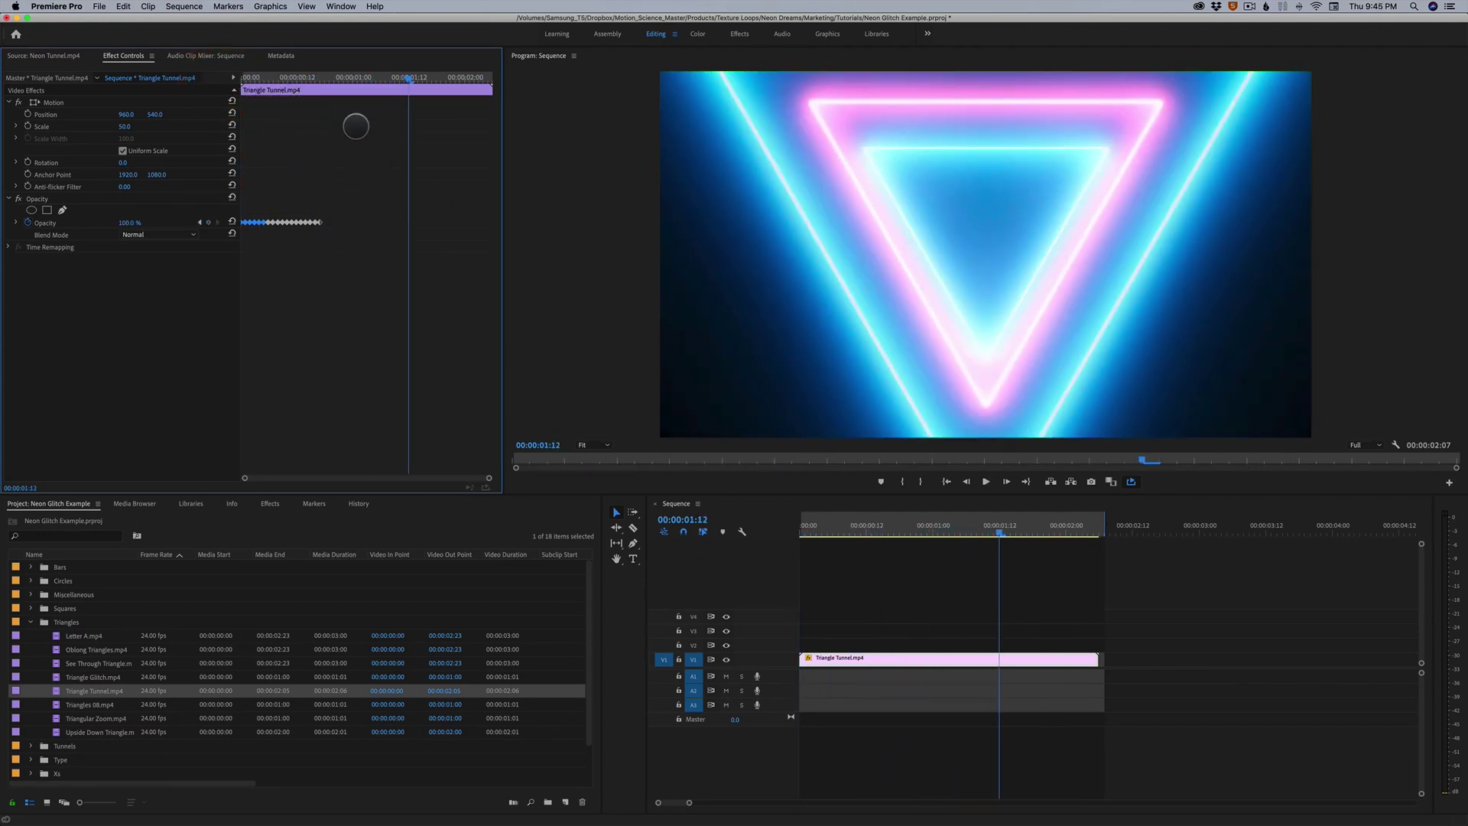
drag(968, 530, 902, 628)
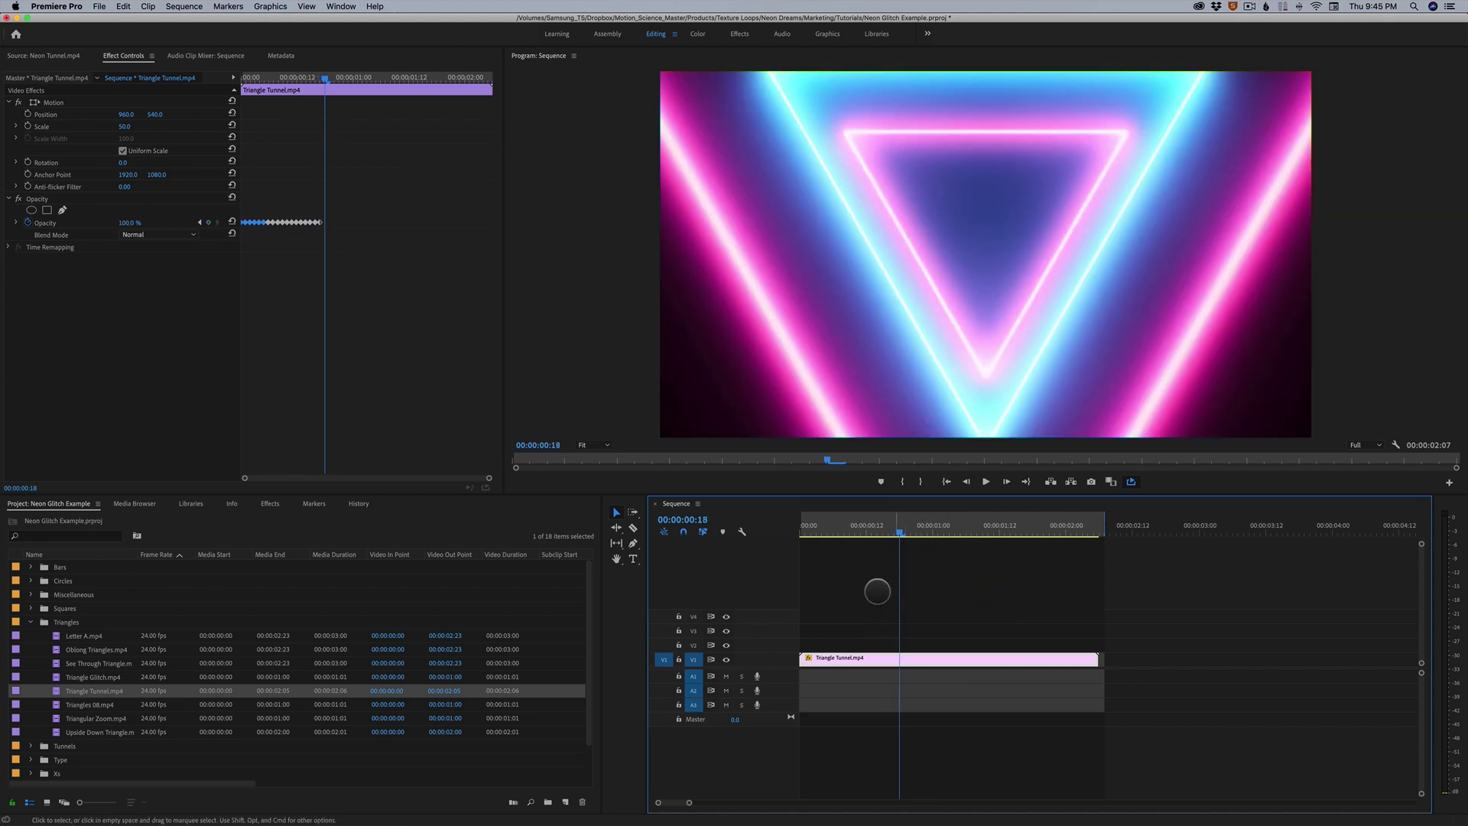
Delete all Triangle Tunnel opacity keyframes, check the sequence, and collapse the Triangles bin.
drag(343, 200, 208, 241)
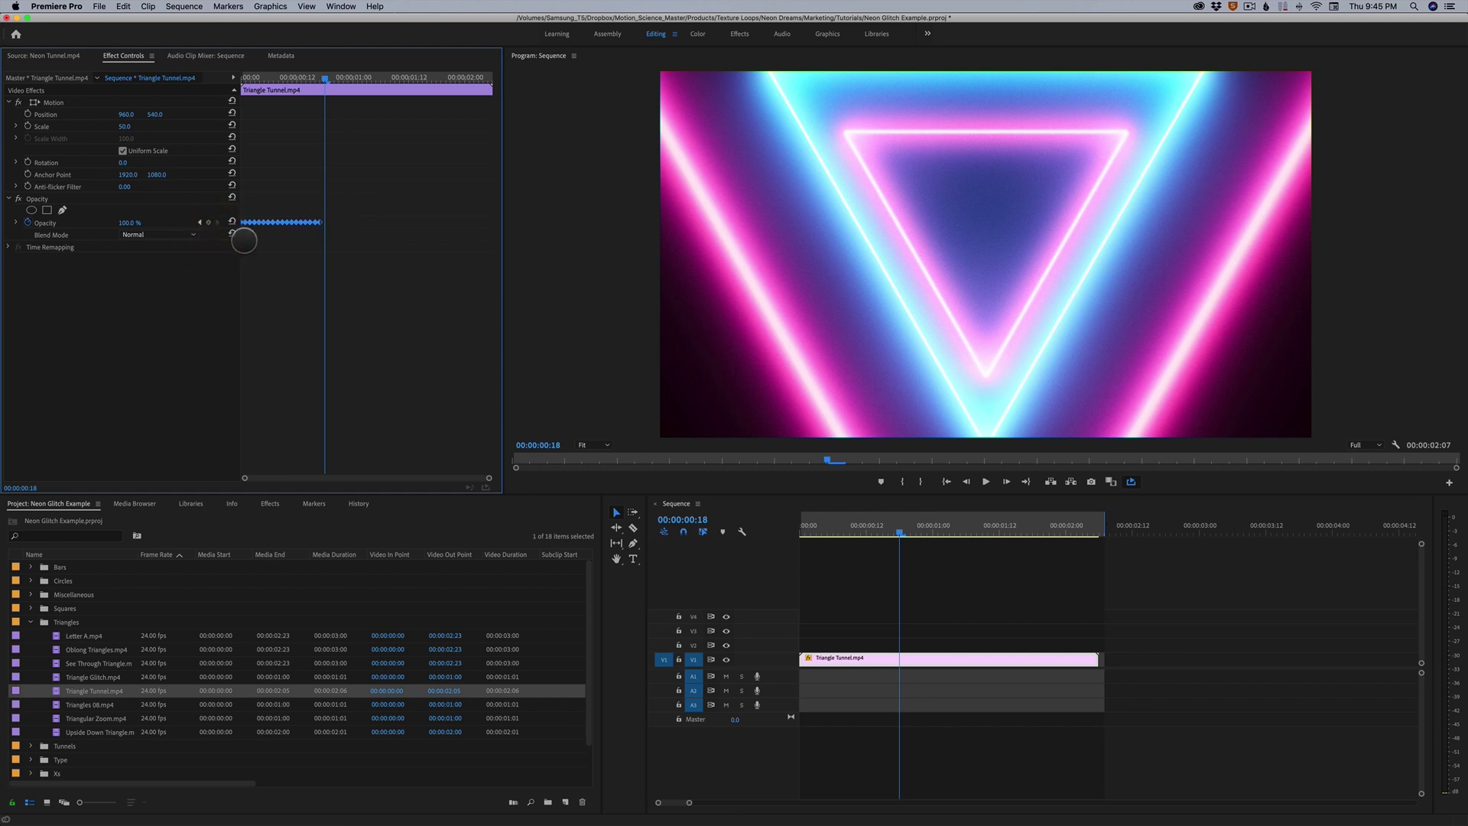
click(27, 223)
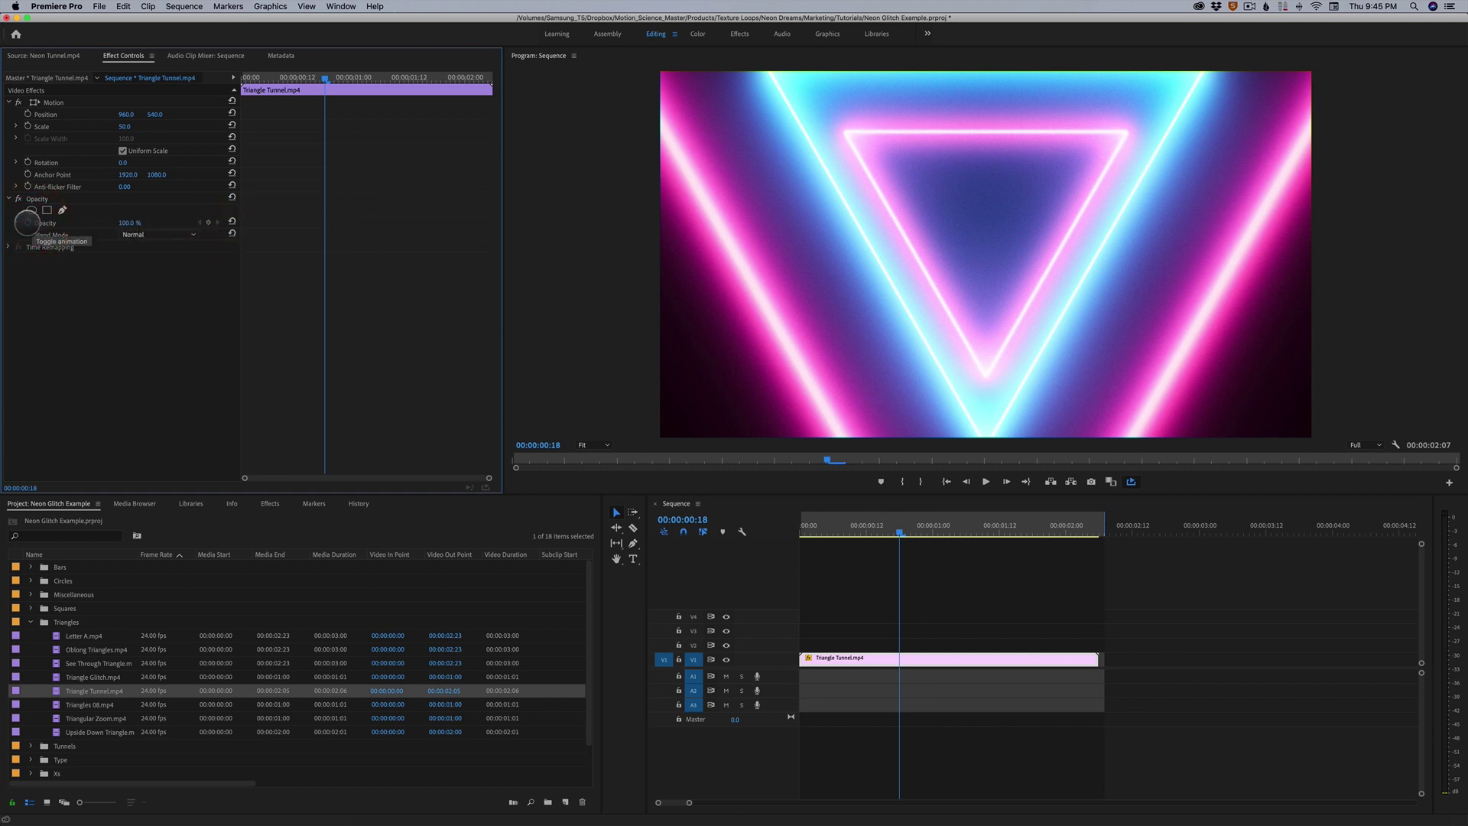
click(35, 223)
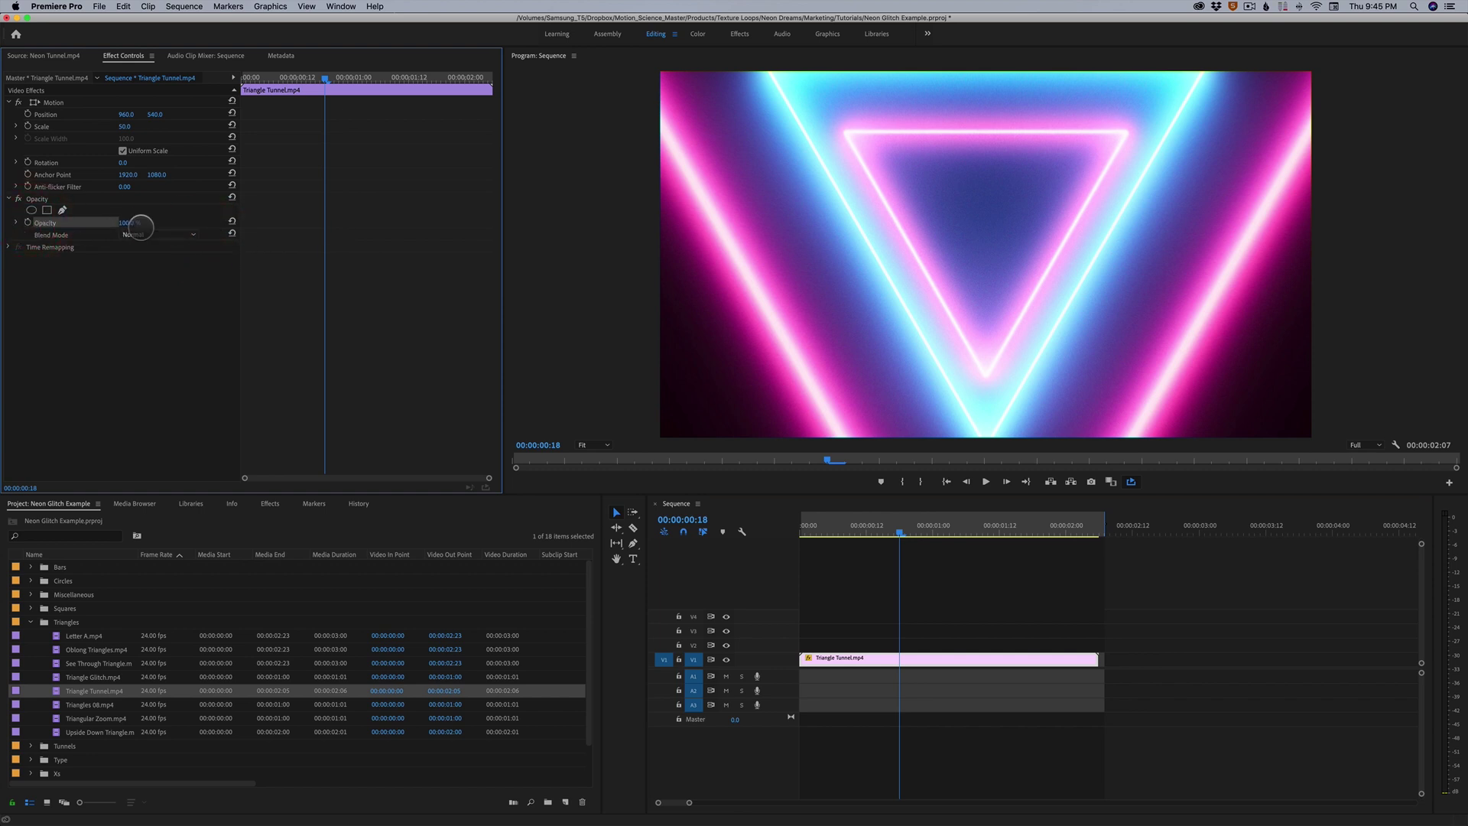
drag(890, 525, 898, 563)
click(31, 622)
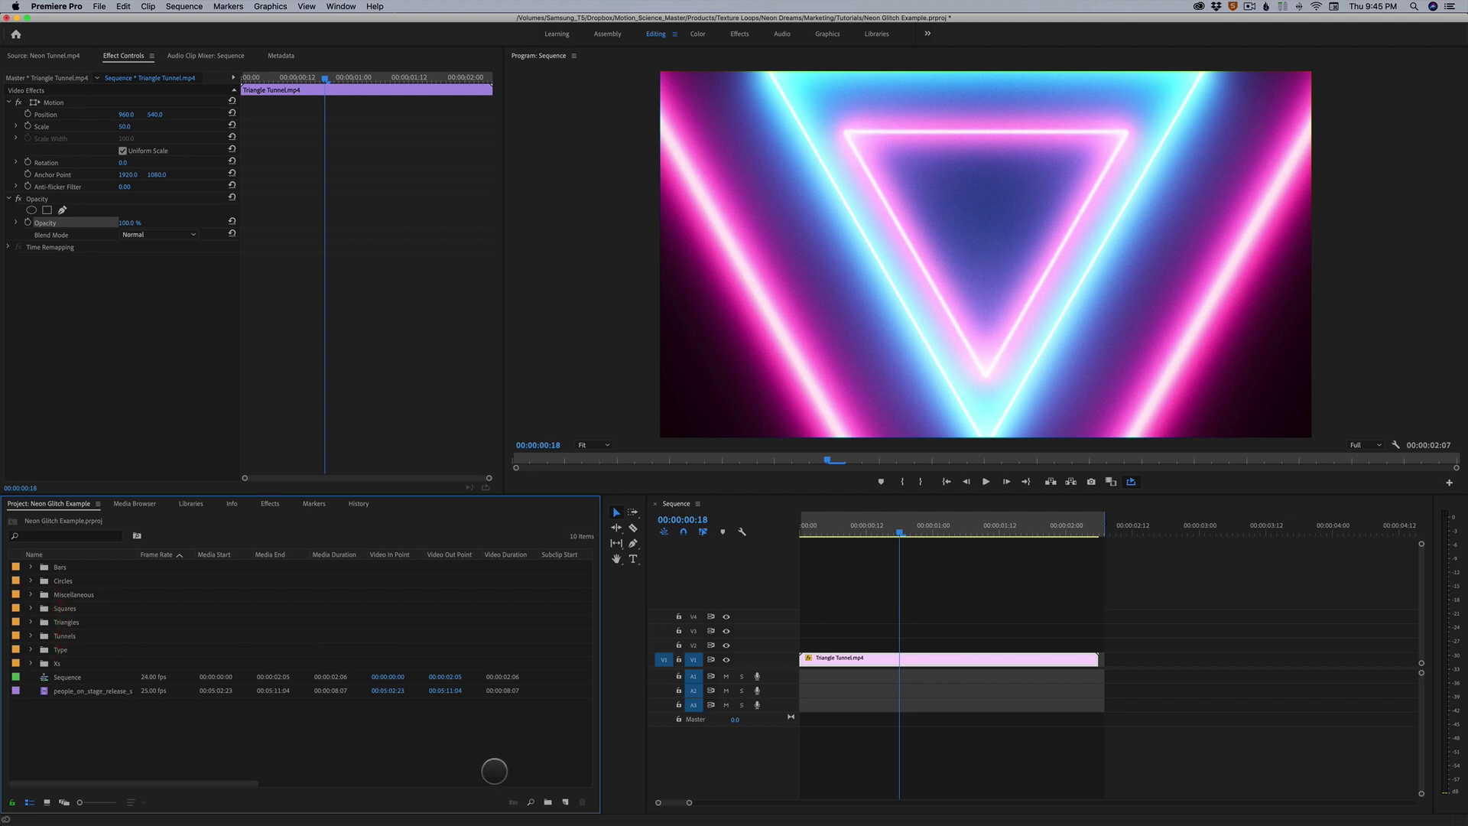
In After Effects, remove the Triangle Tunnel layer's Opacity keyframes and loop expression.
mouse_move(757, 822)
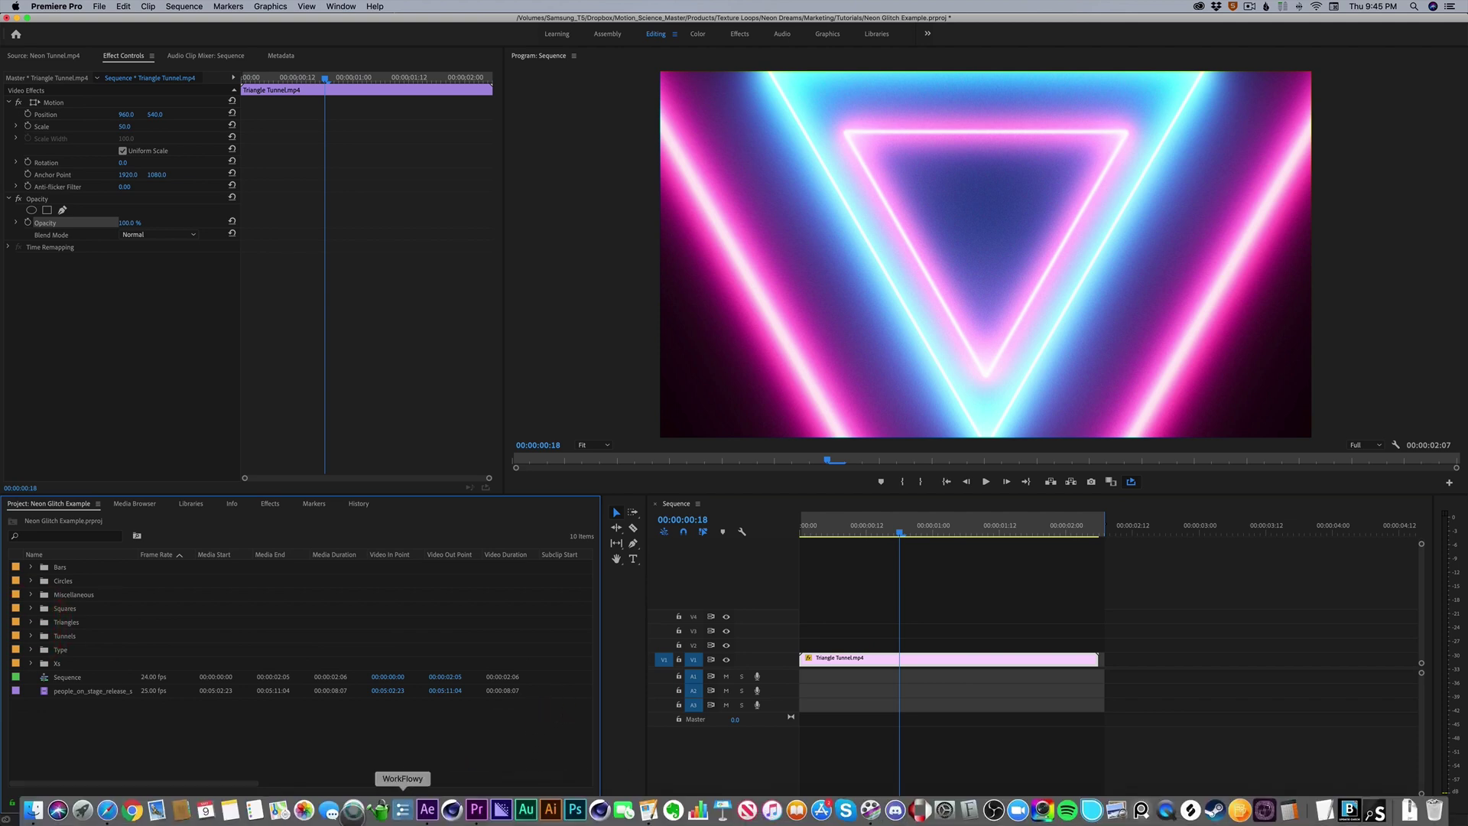
click(428, 809)
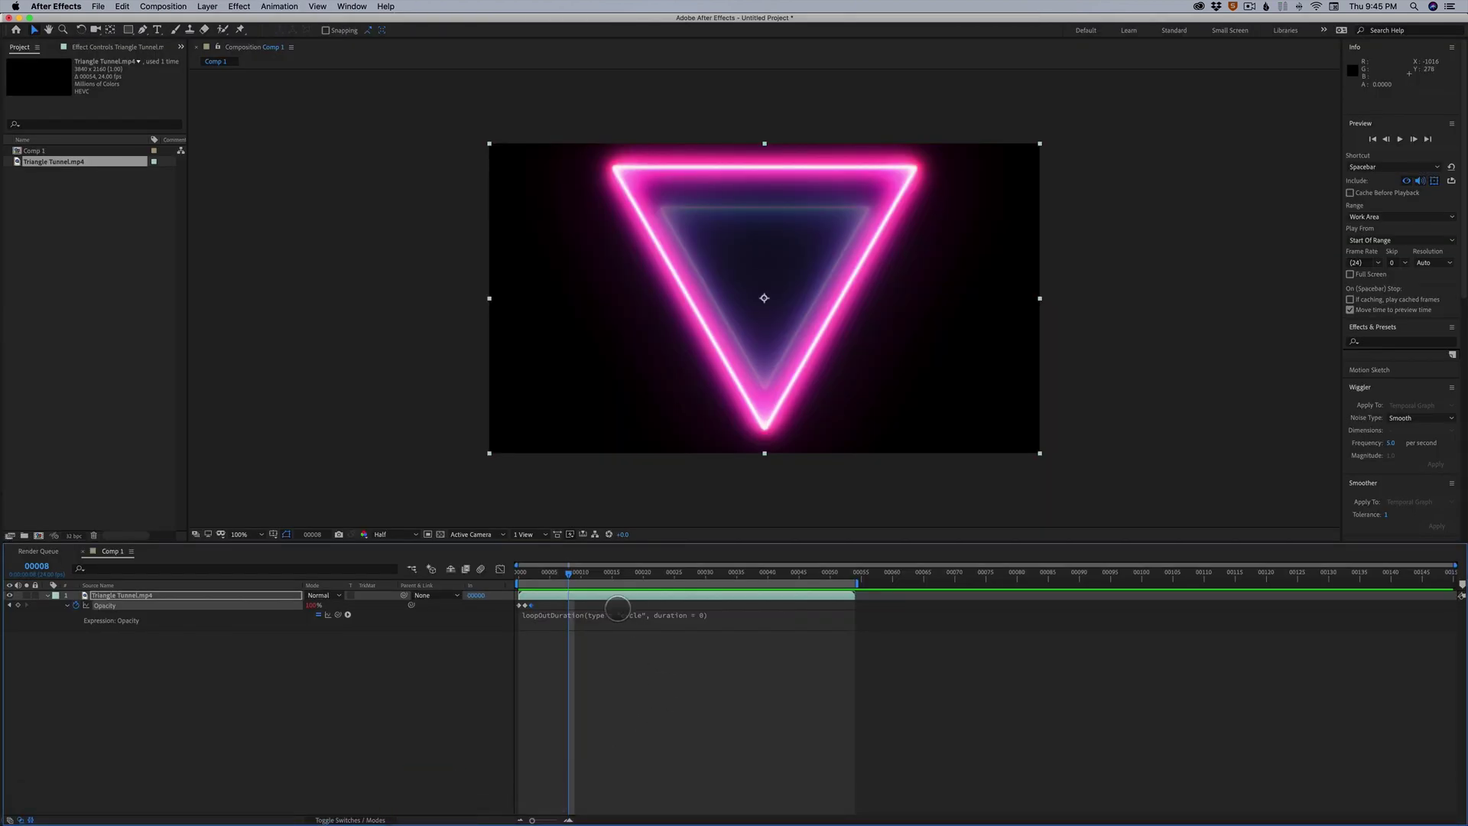
alt+click(76, 604)
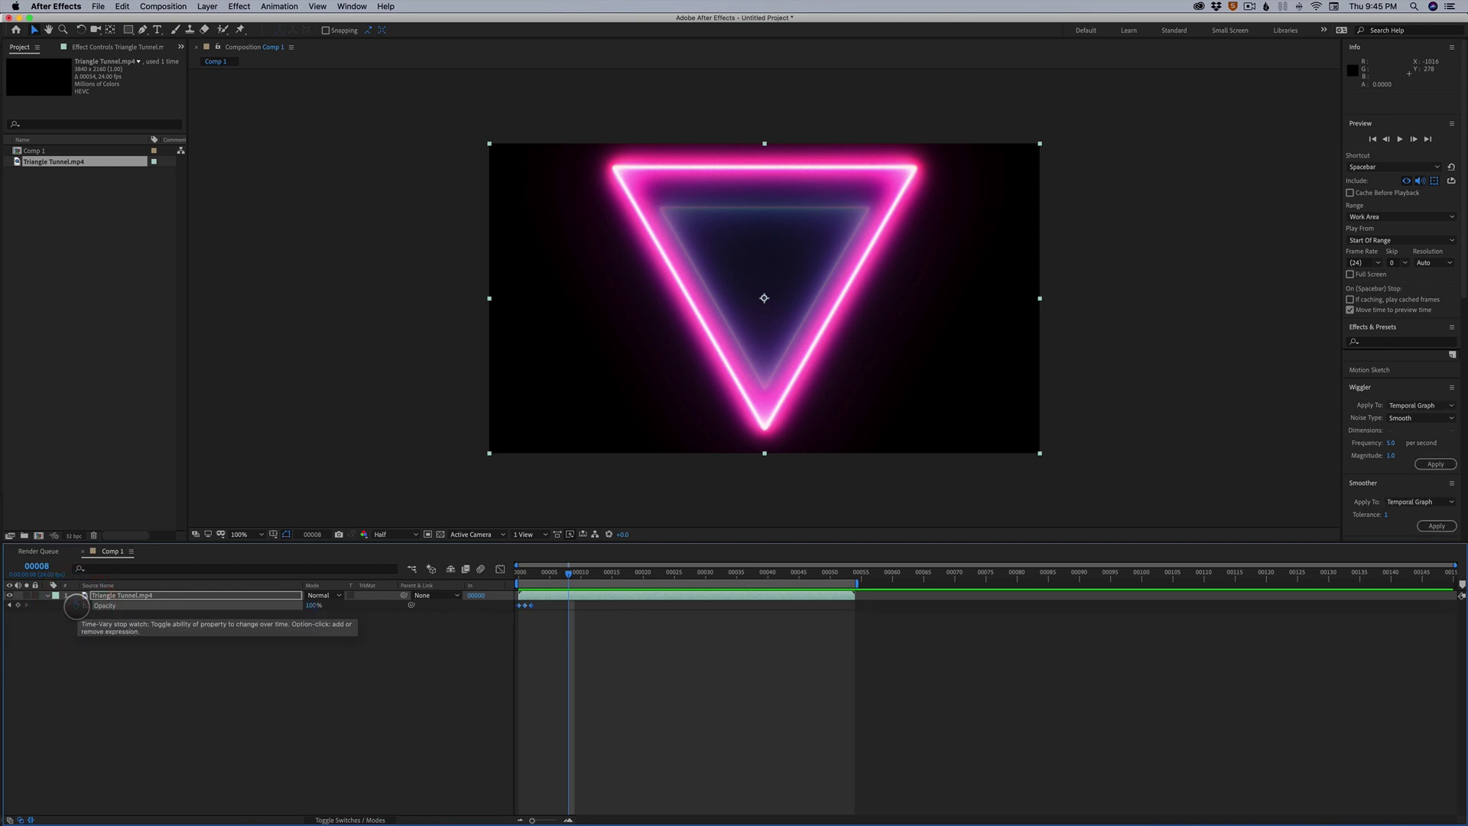
click(75, 605)
click(161, 631)
click(143, 595)
Add a comp-sized 1920×1080 white solid layer above Triangle Tunnel.mp4.
click(208, 7)
mouse_move(218, 20)
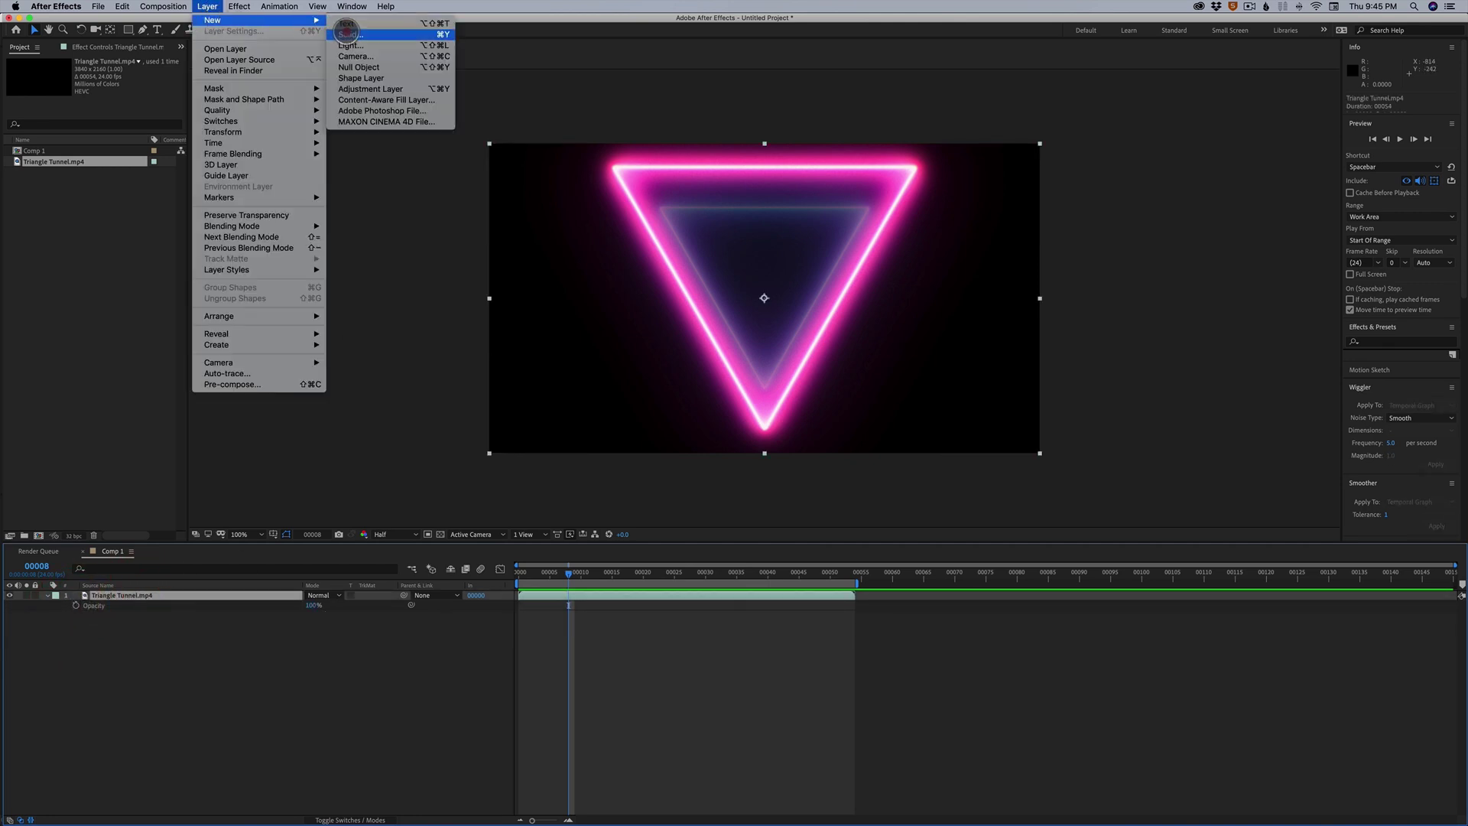
click(345, 31)
click(458, 268)
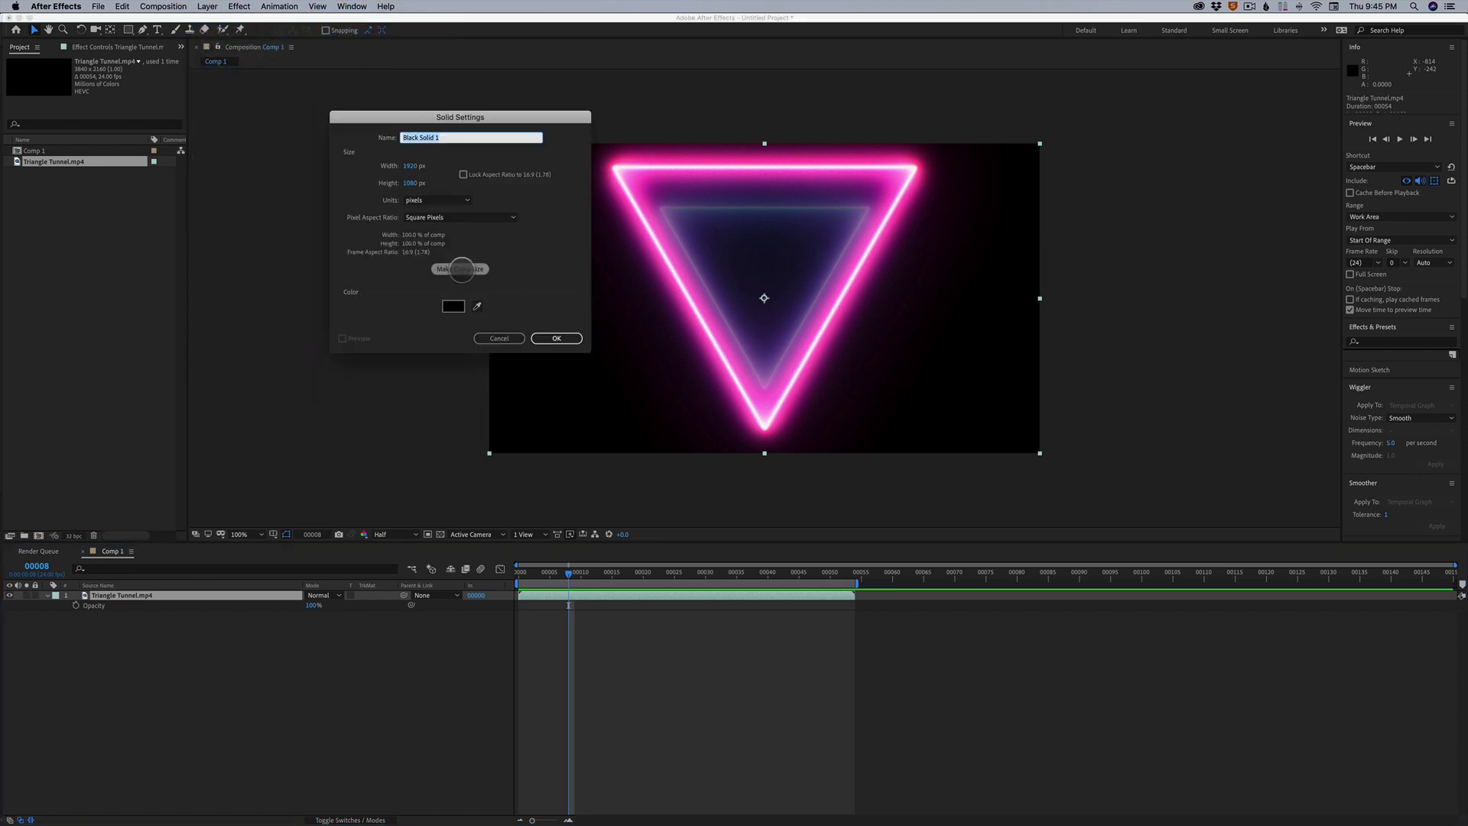
click(453, 306)
drag(768, 433, 667, 370)
click(942, 393)
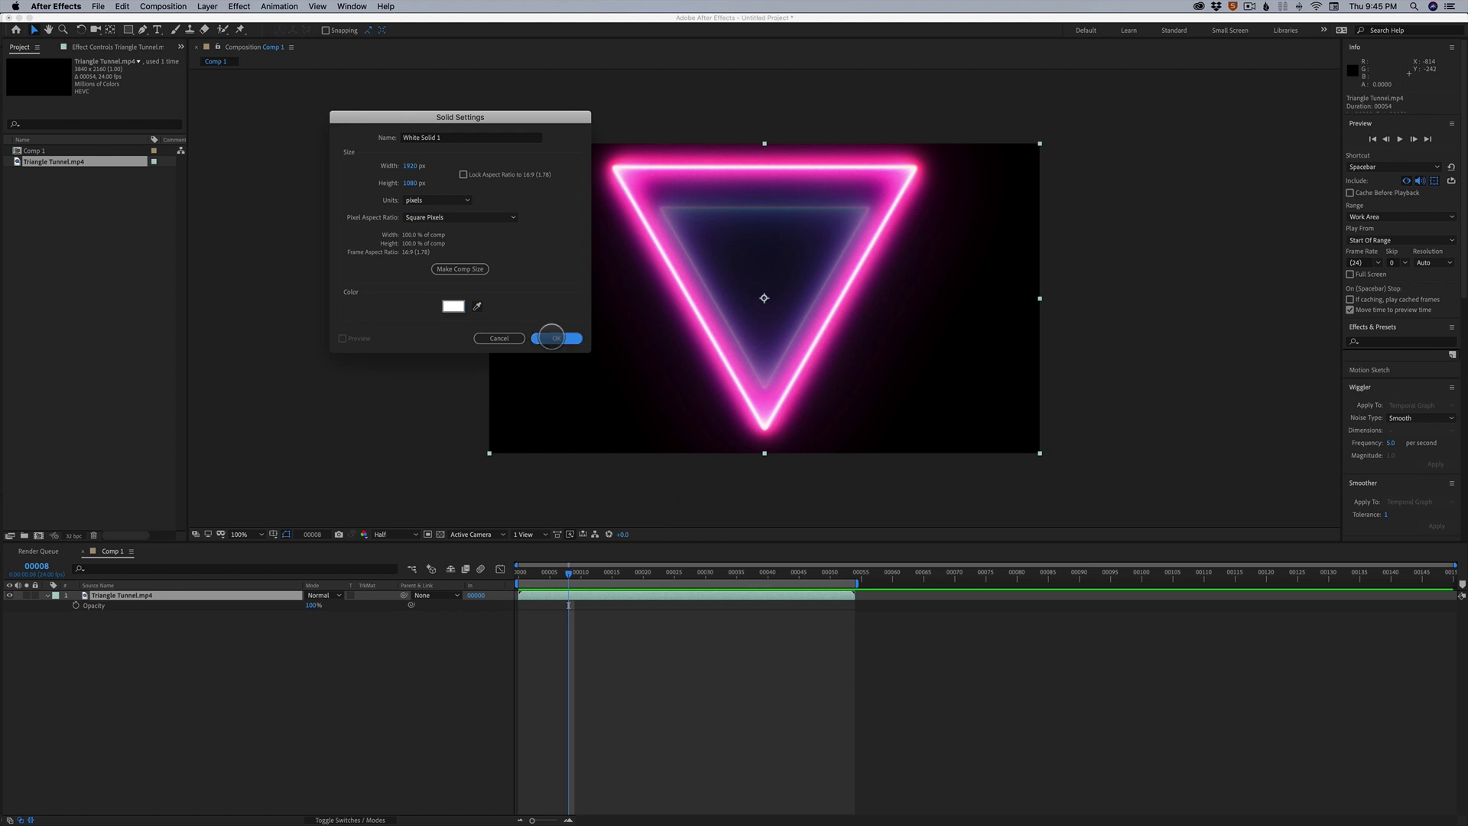
click(554, 337)
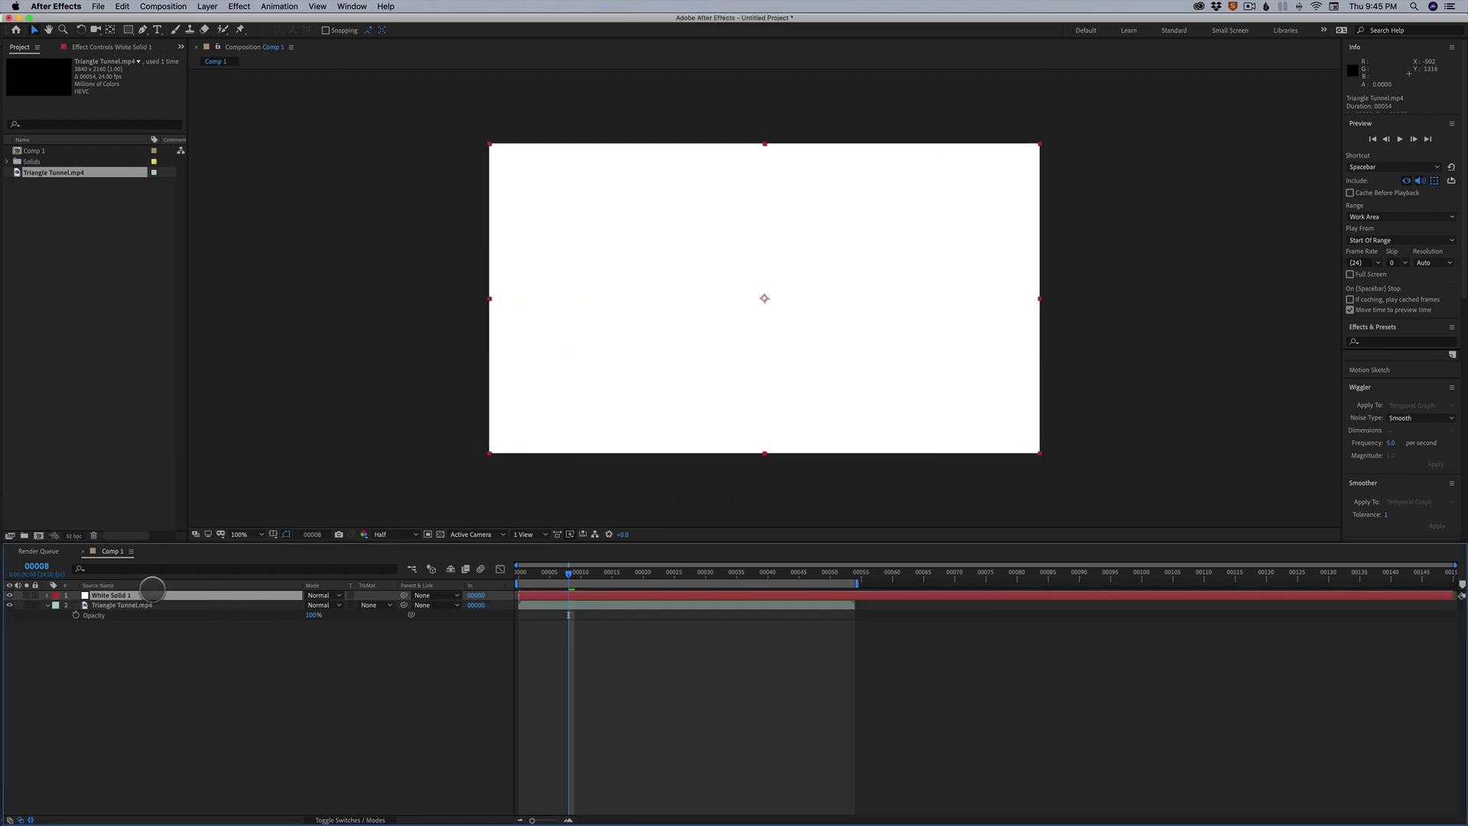
Keyframe White Solid 1's Opacity at 100% on frame 0, 0% on frame 1, 100% on frame 2.
key(t)
drag(533, 574, 519, 574)
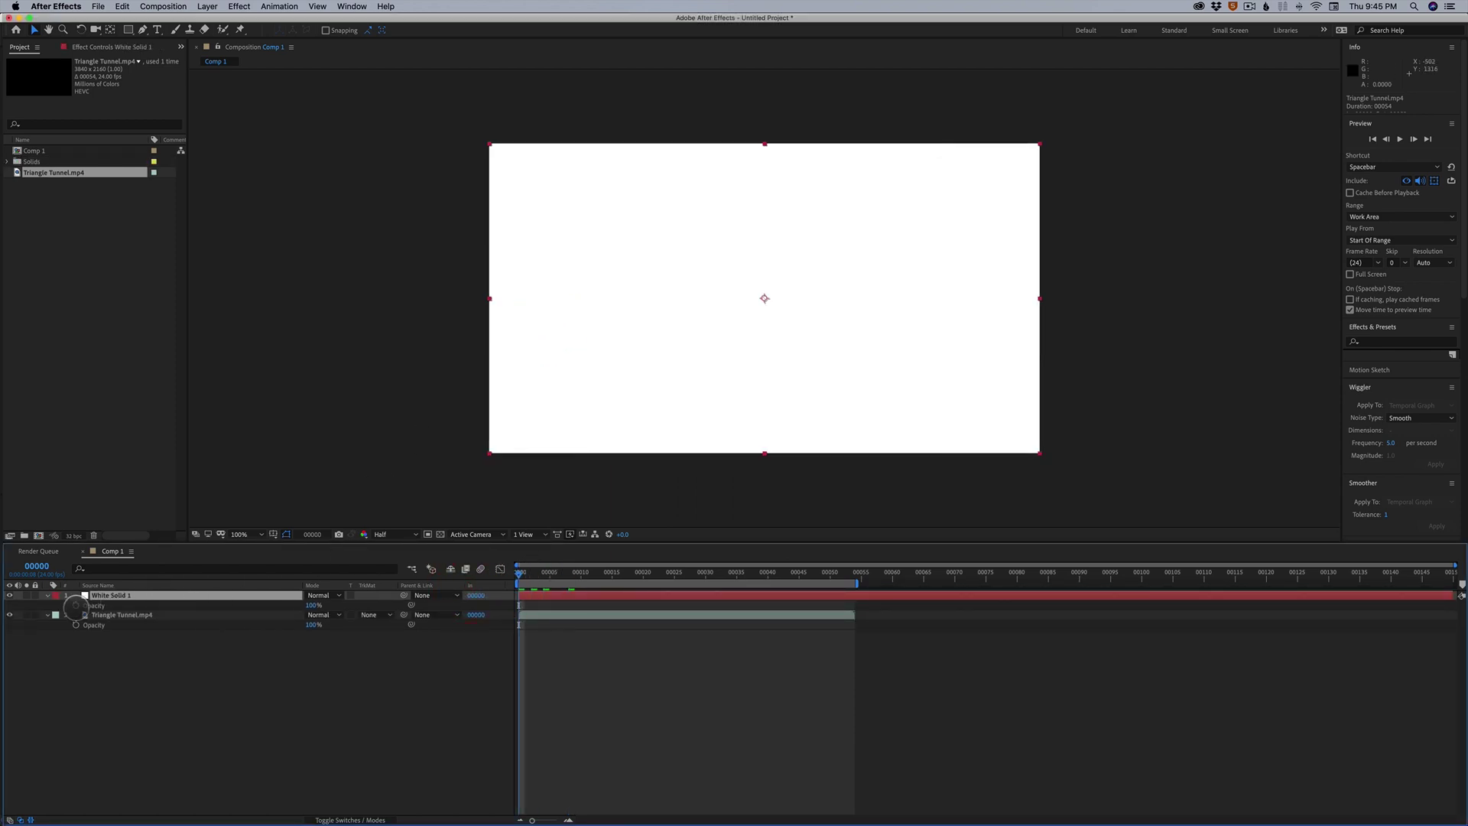
click(76, 605)
key(Page_Down)
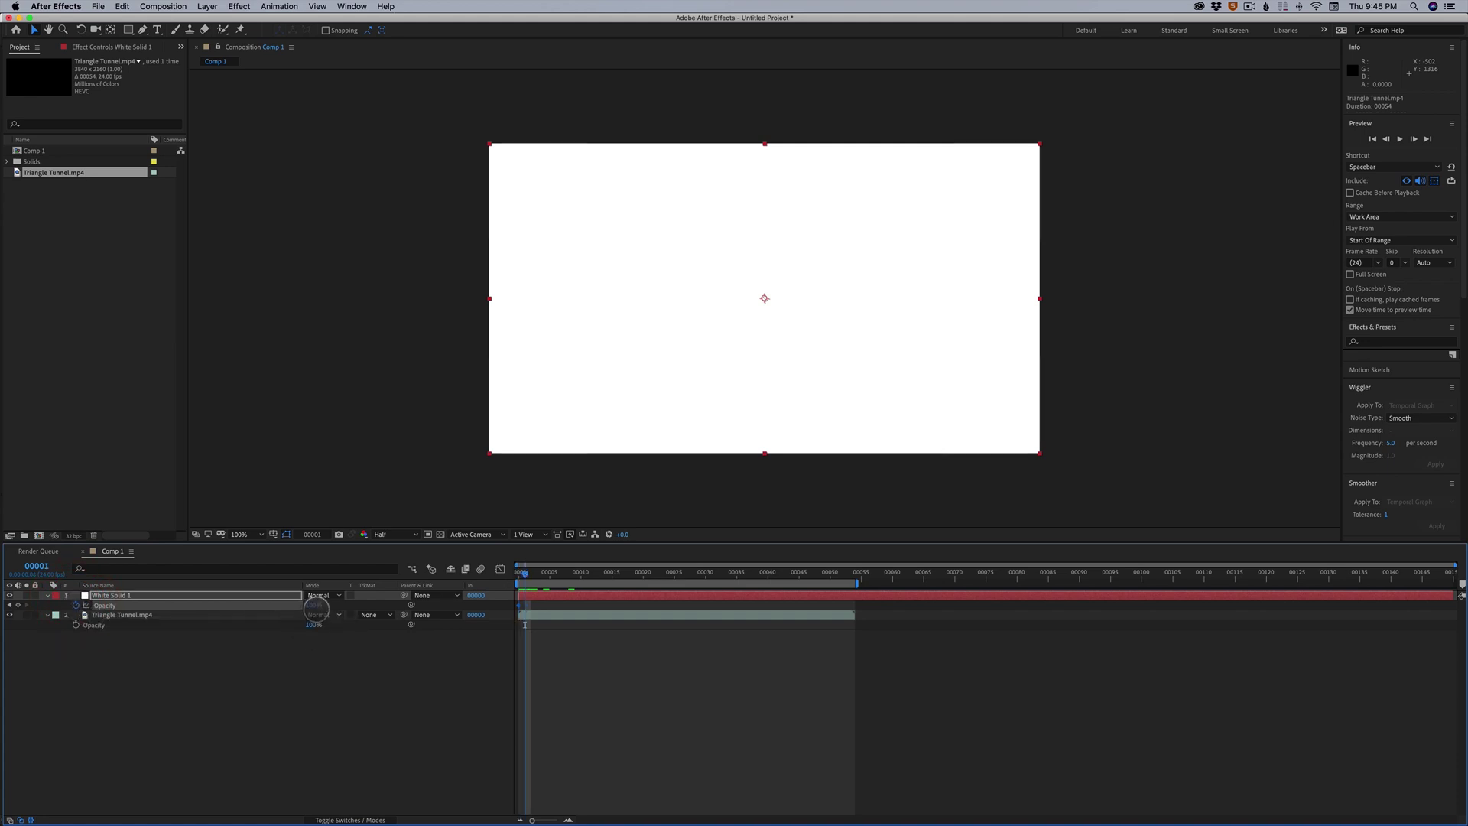
drag(316, 608, 195, 623)
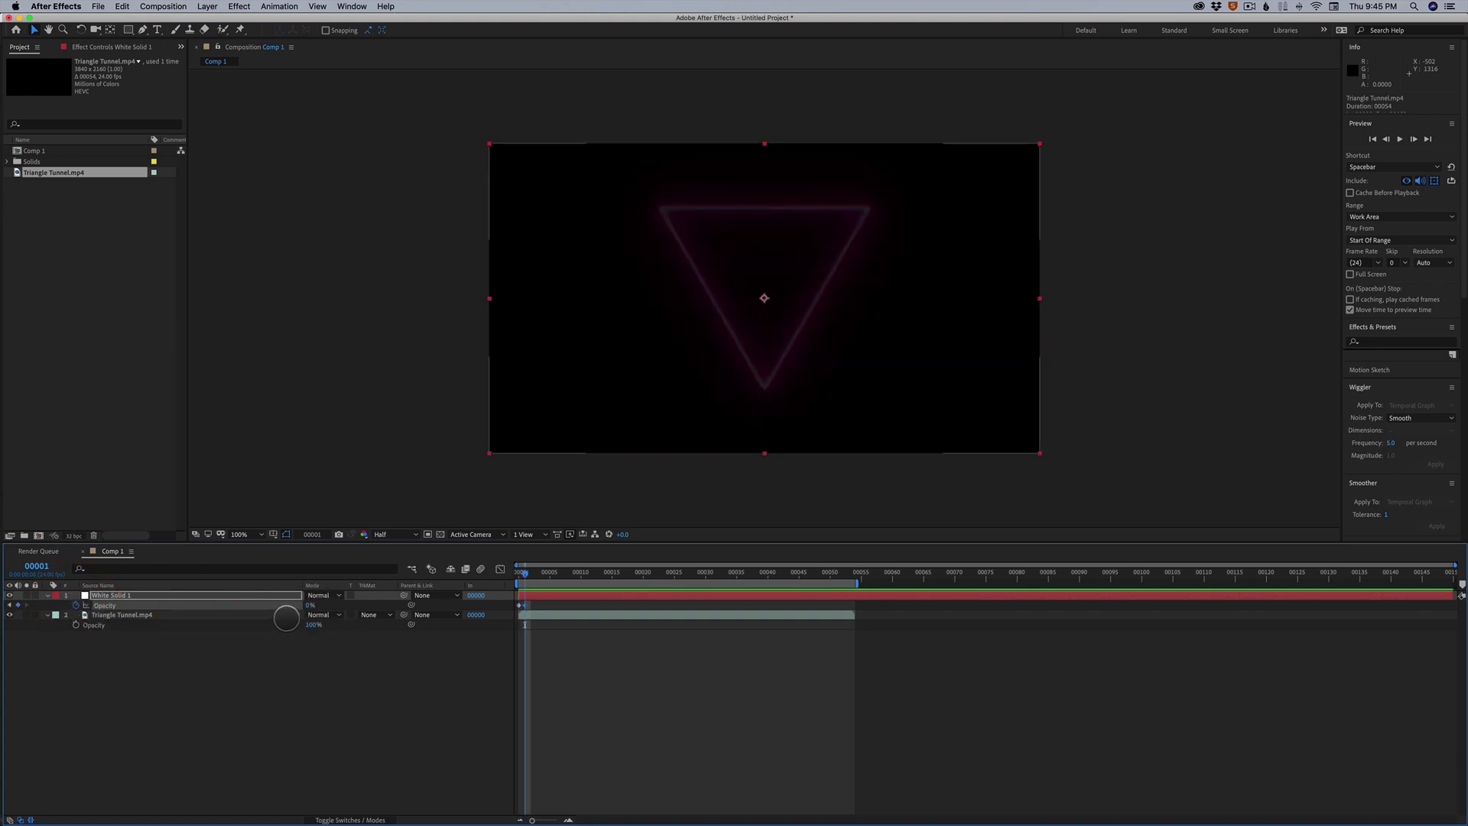
key(Page_Down)
drag(315, 603, 516, 610)
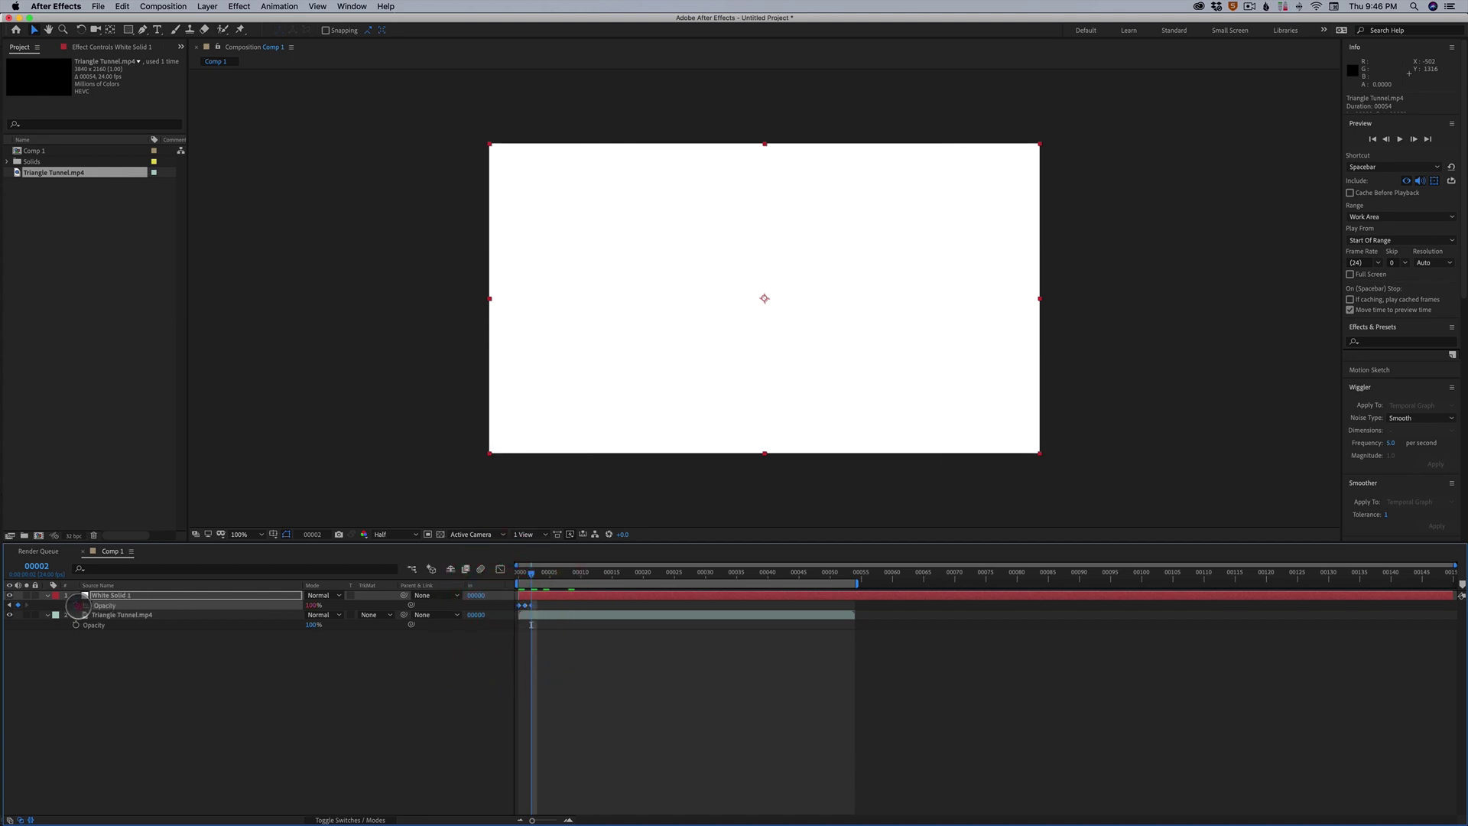
Add a loopOutDuration cycle expression to the Opacity so the flash repeats continuously.
alt+click(76, 604)
click(348, 614)
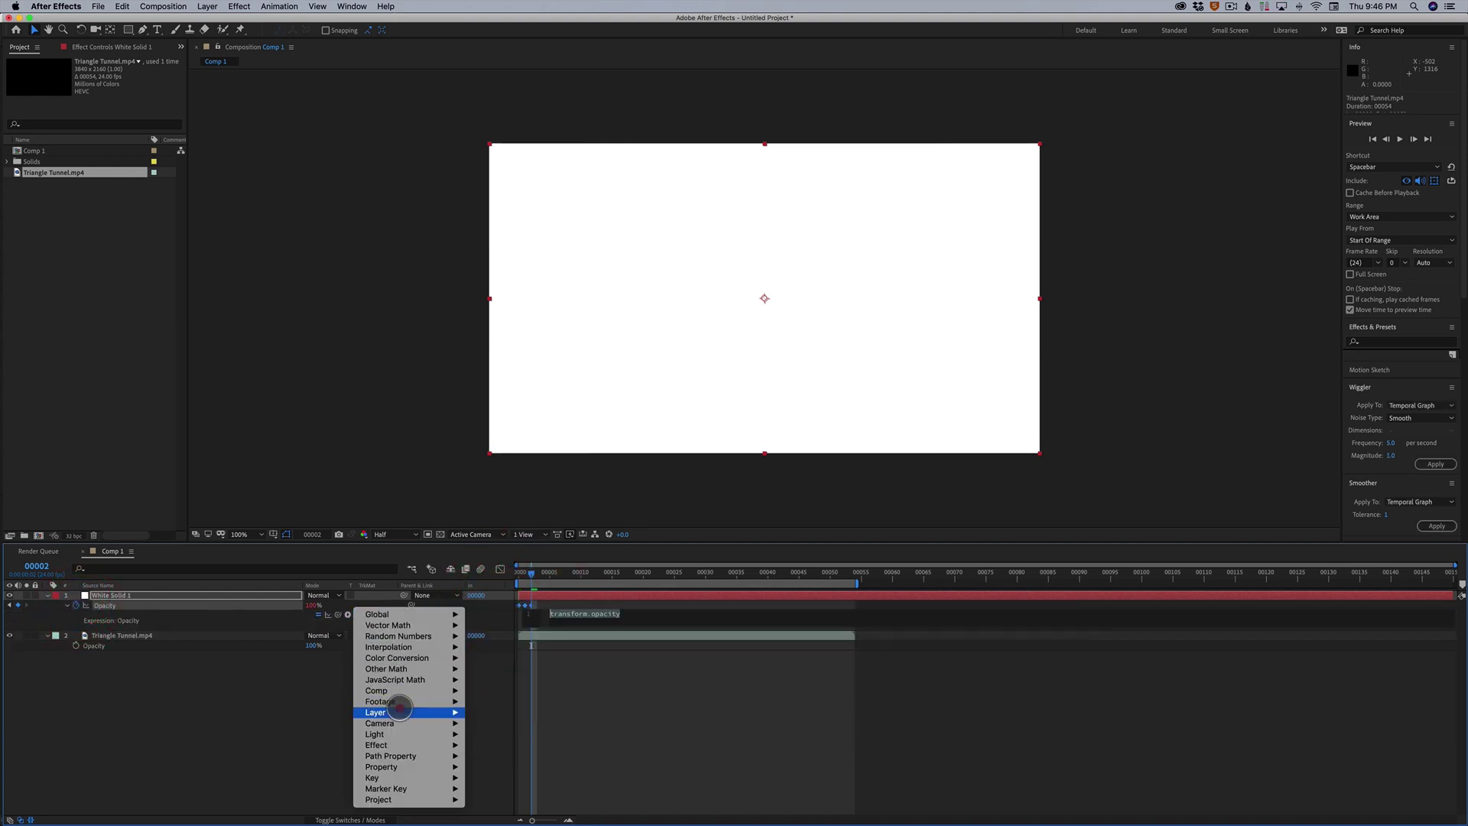
mouse_move(406, 766)
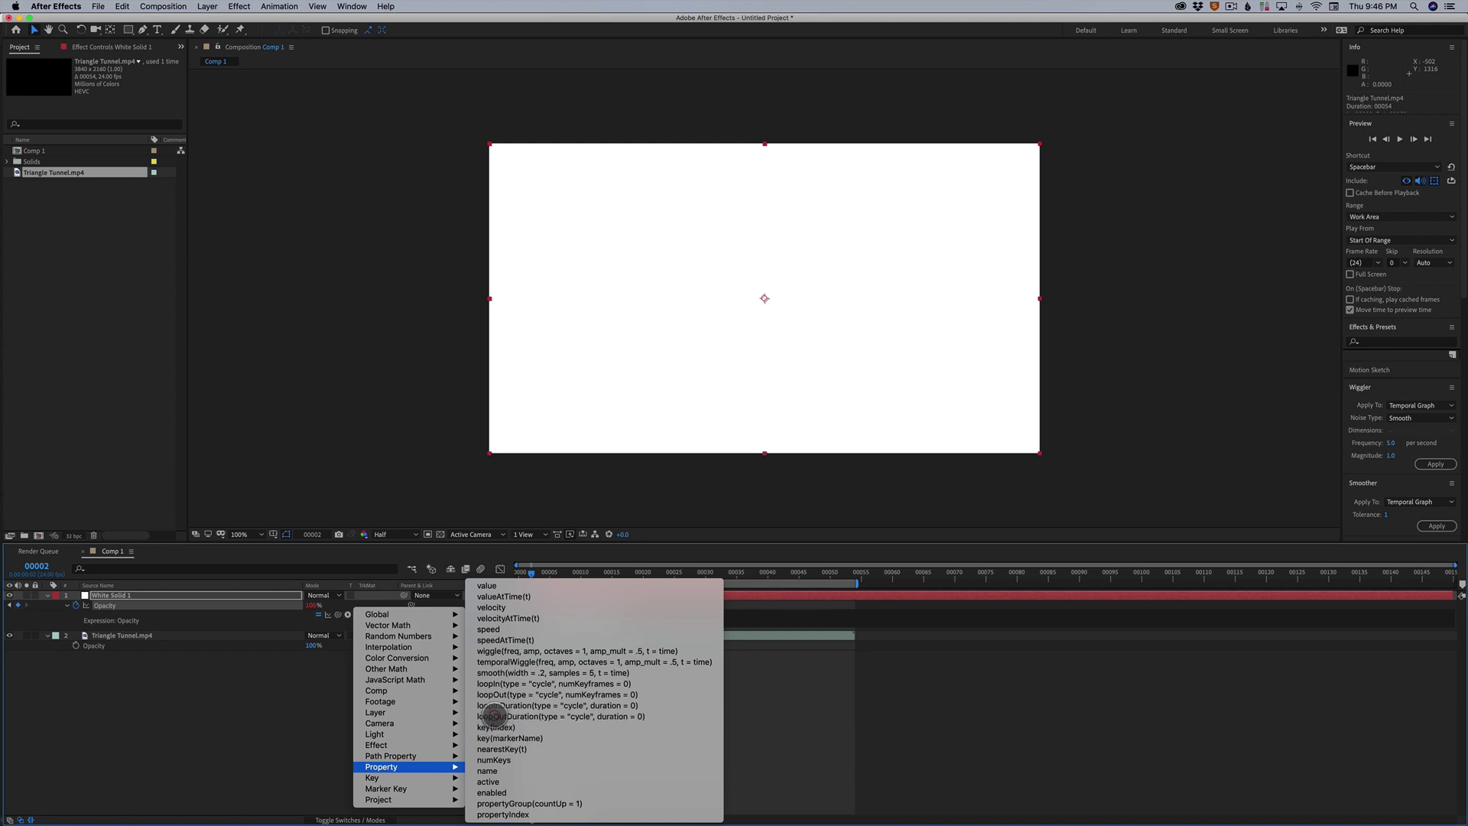
click(496, 716)
click(641, 689)
drag(525, 574, 567, 571)
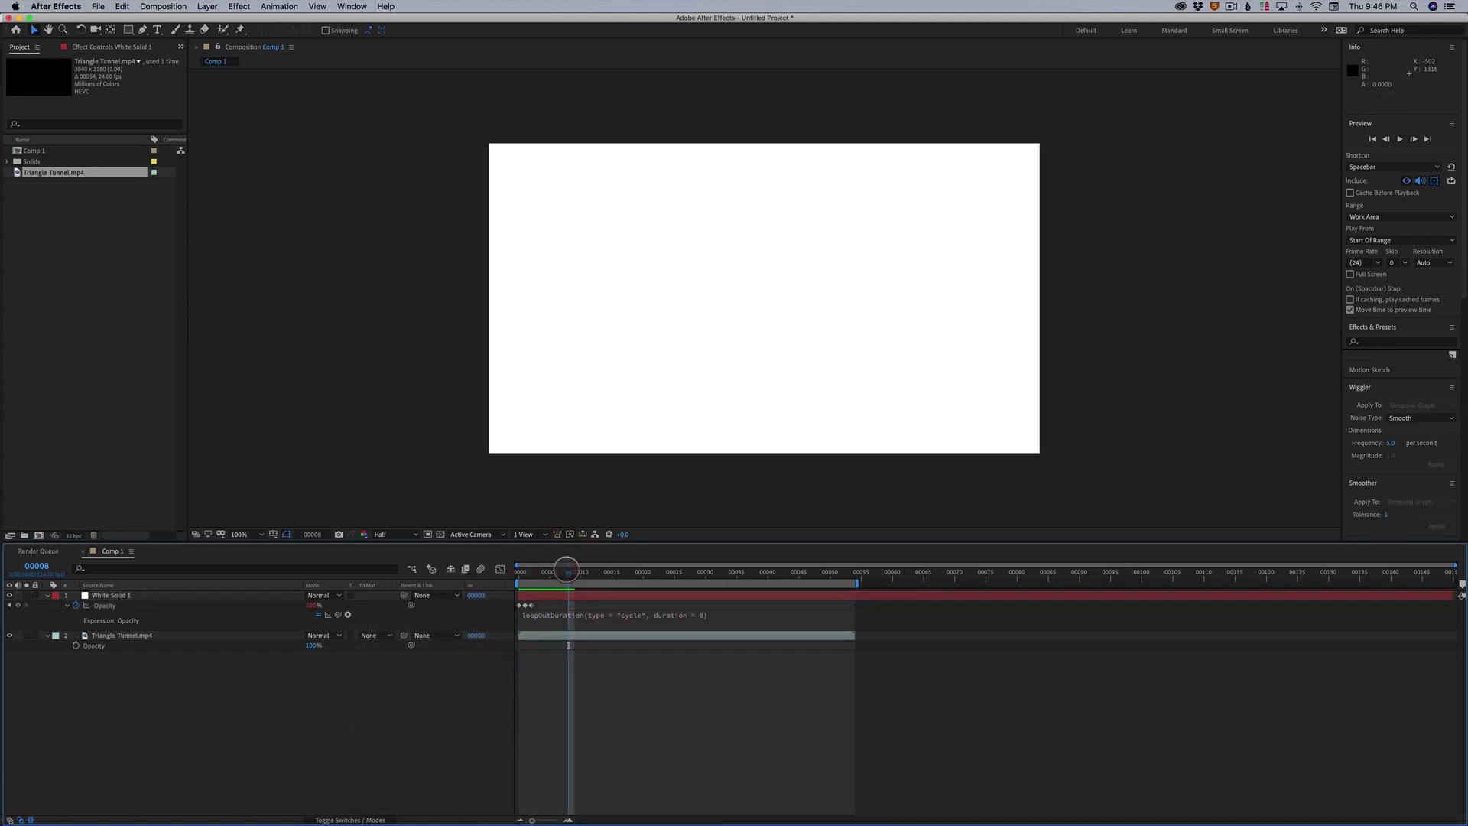
key(space)
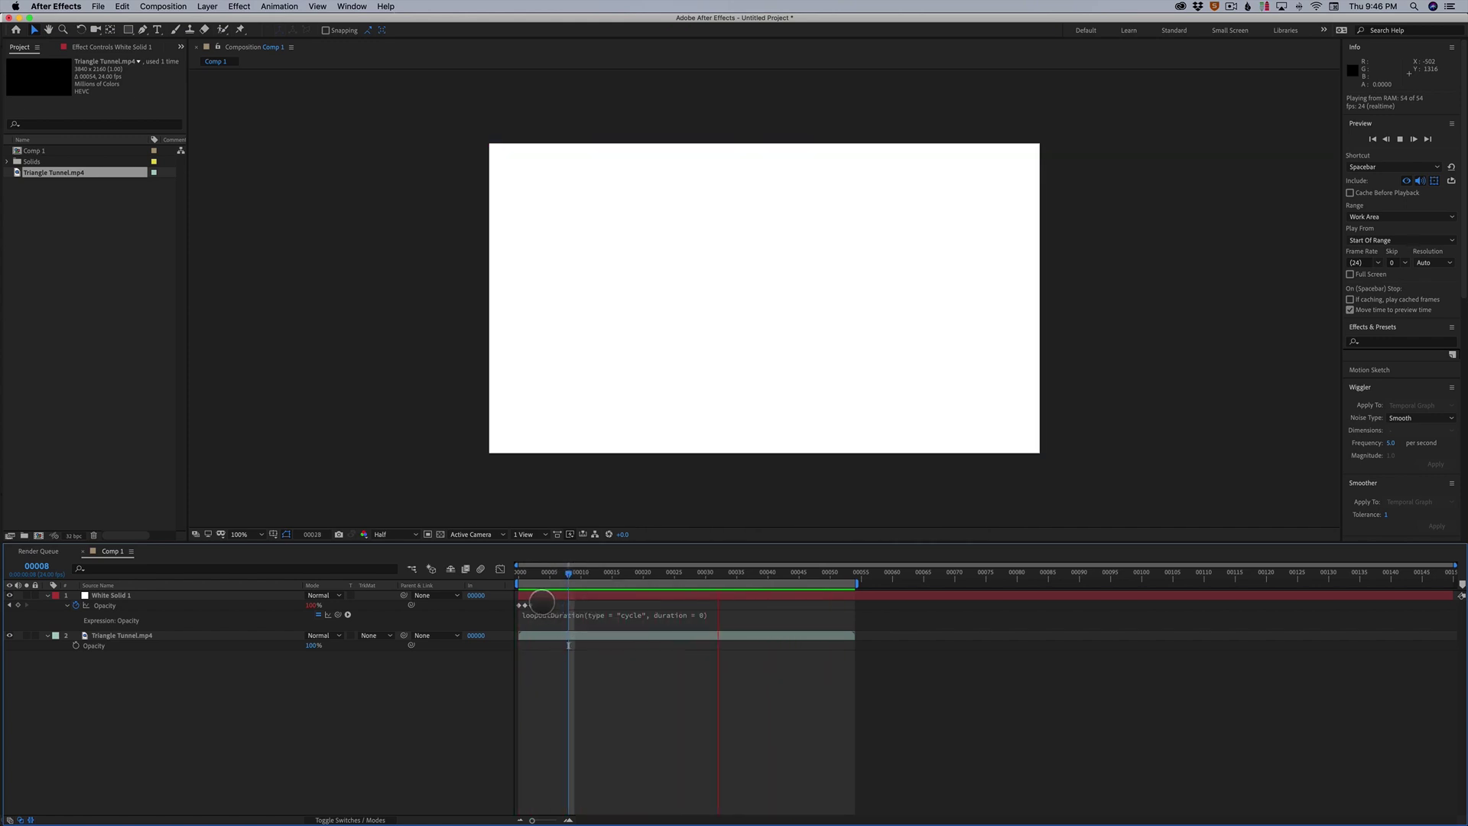
click(536, 606)
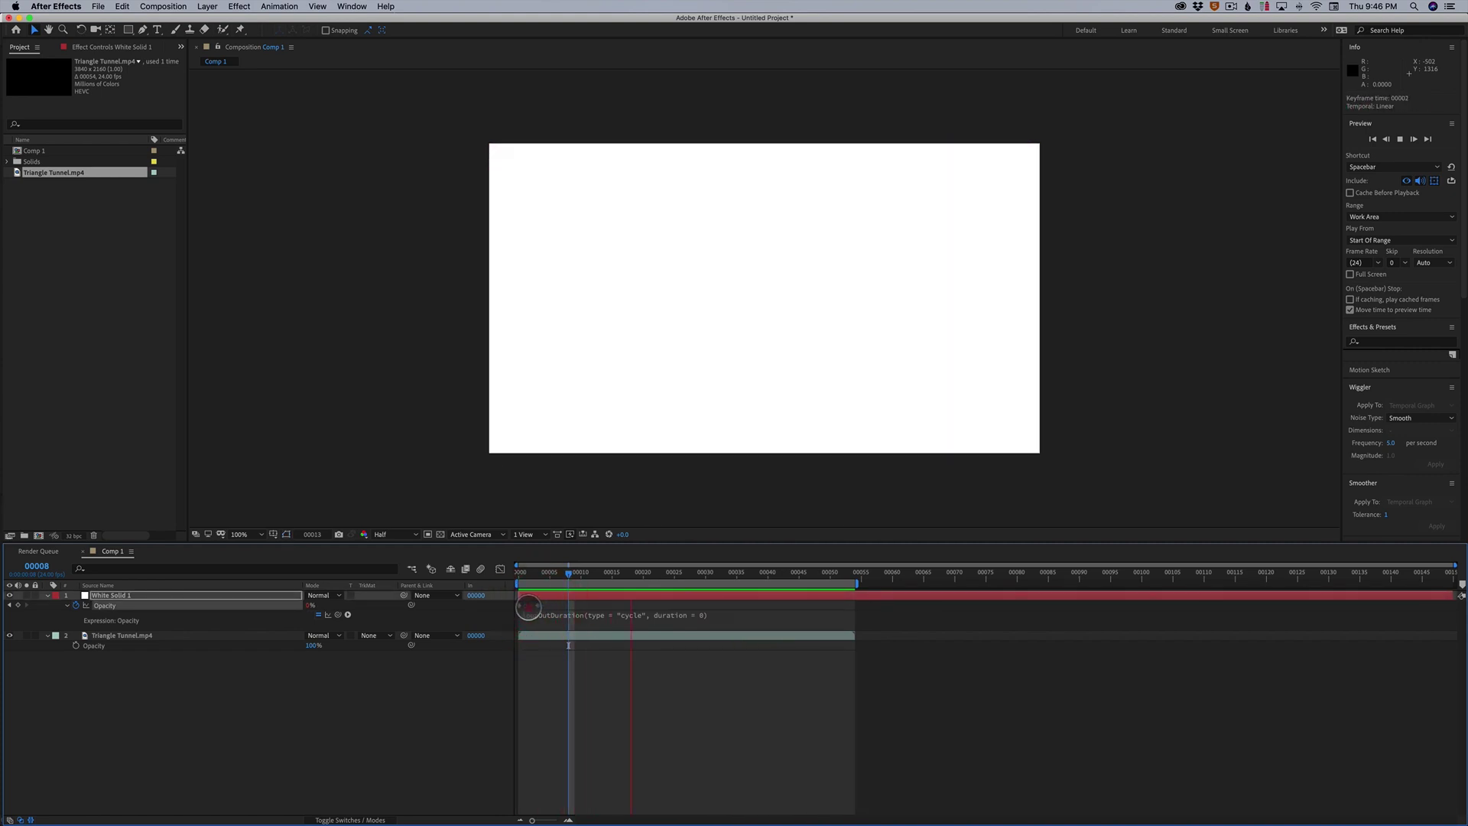
click(541, 606)
key(space)
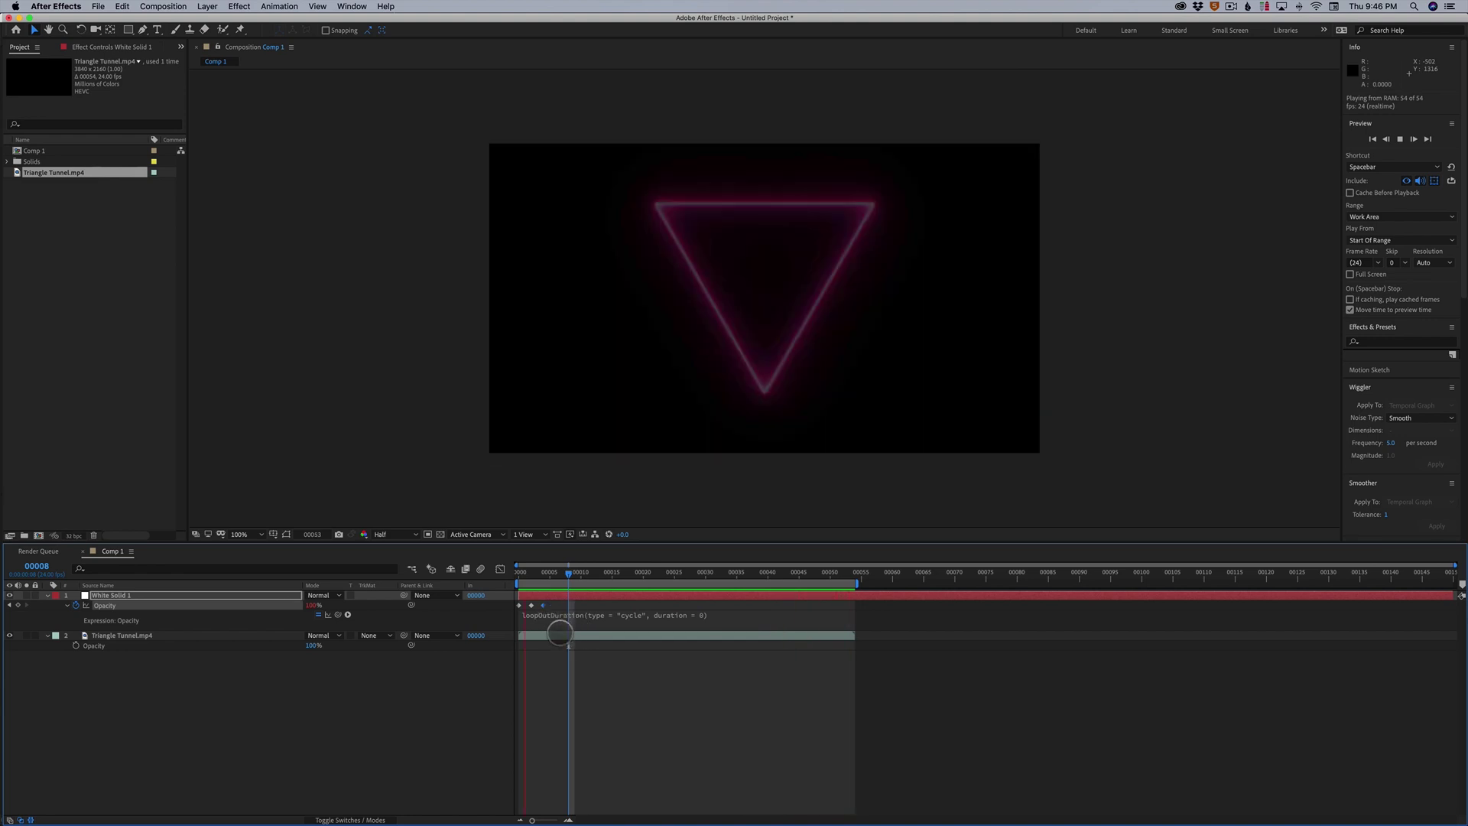
Try Screen and Add blend modes on White Solid 1, then settle on Overlay.
click(323, 595)
click(332, 495)
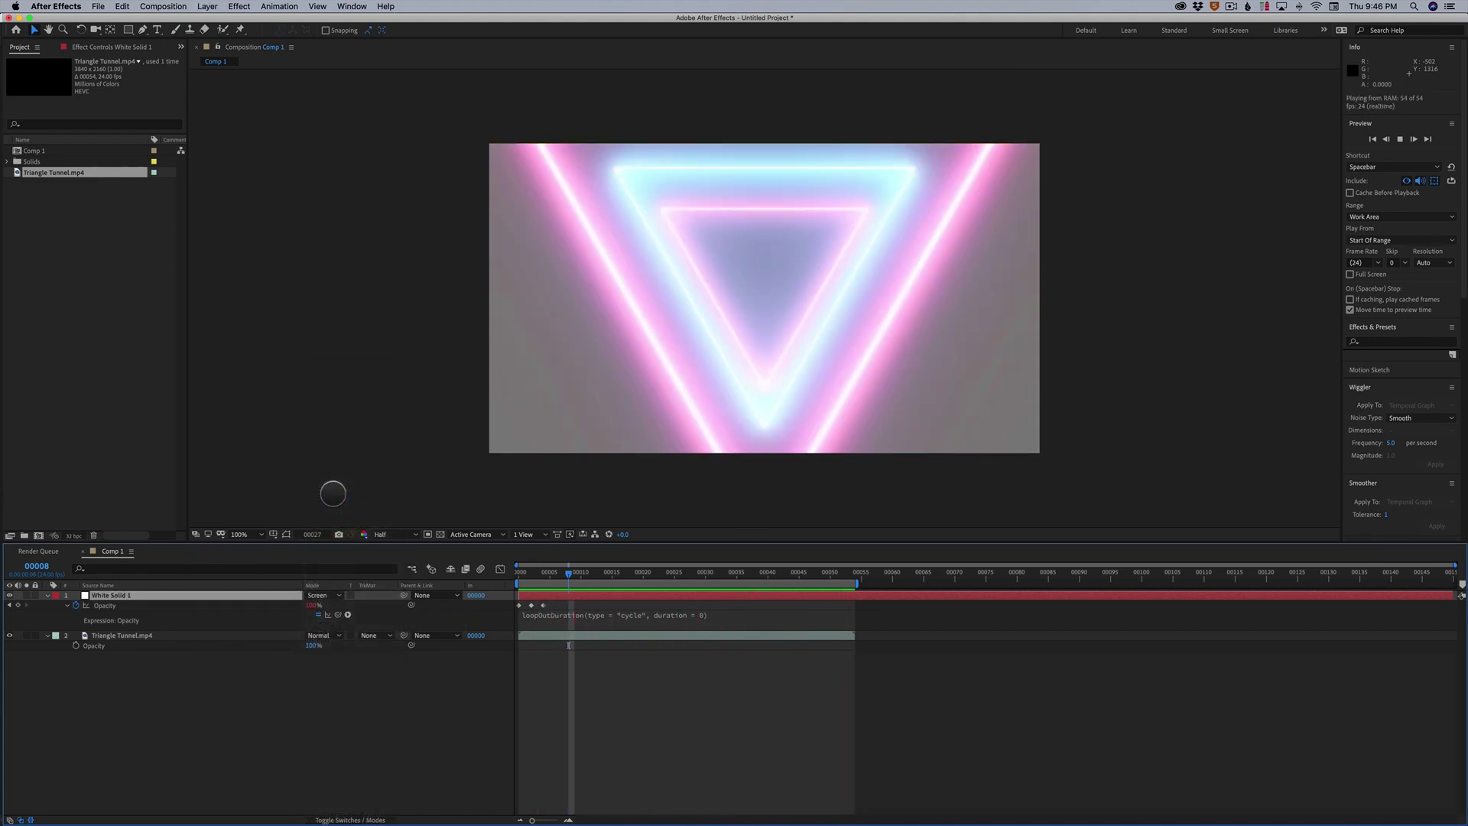
click(322, 595)
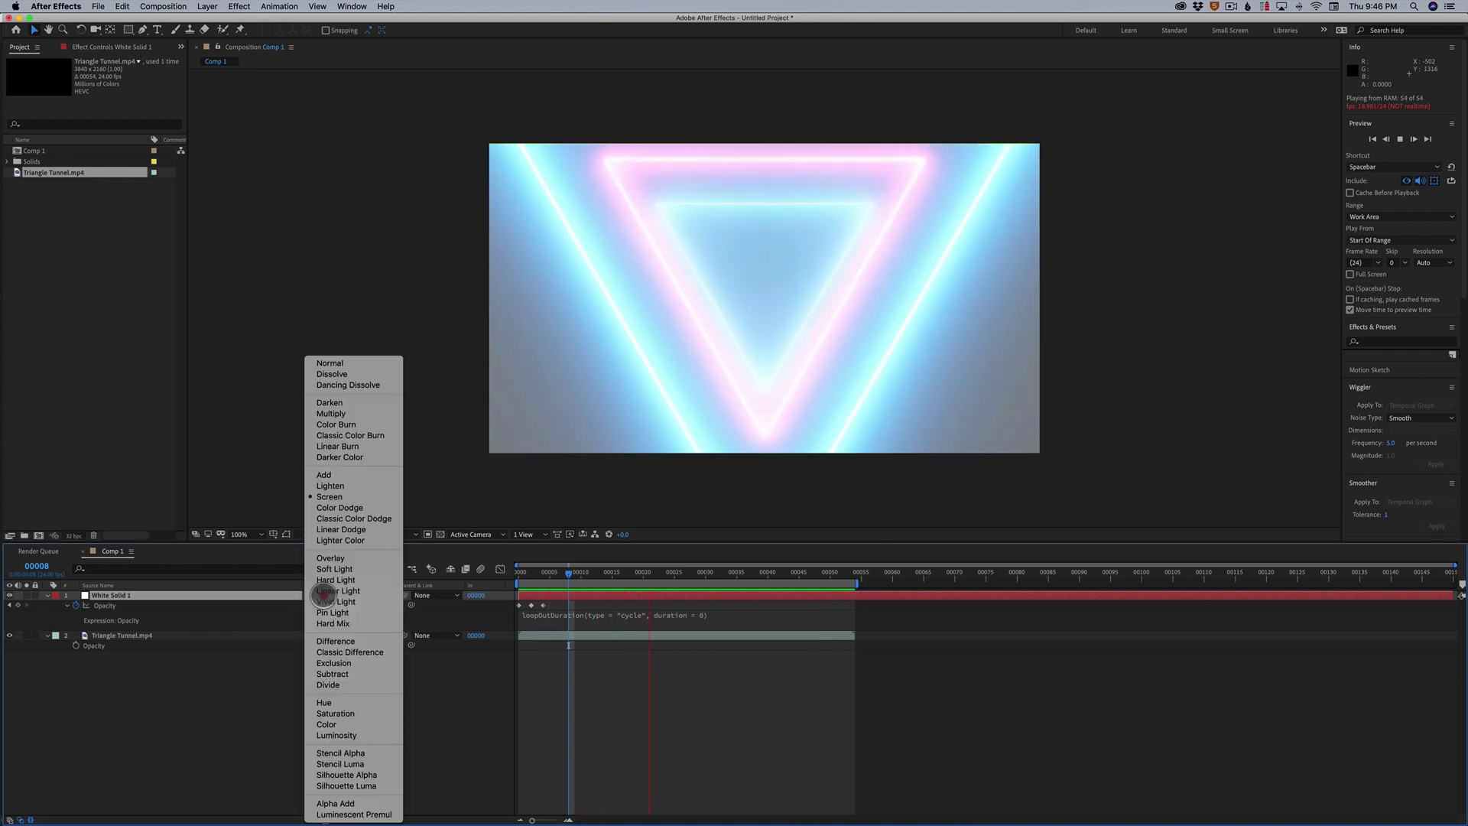
click(336, 474)
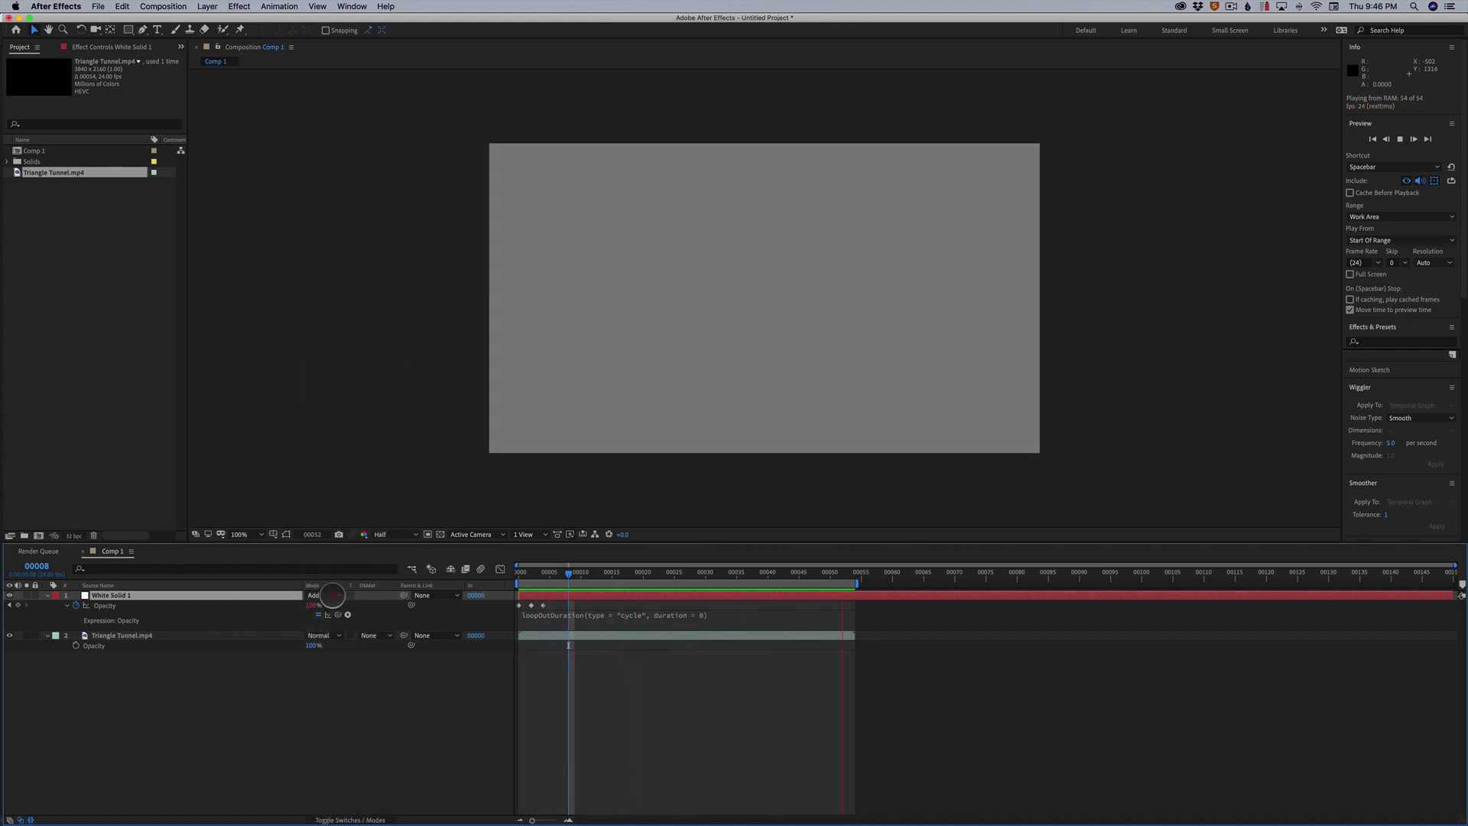
click(321, 595)
click(344, 559)
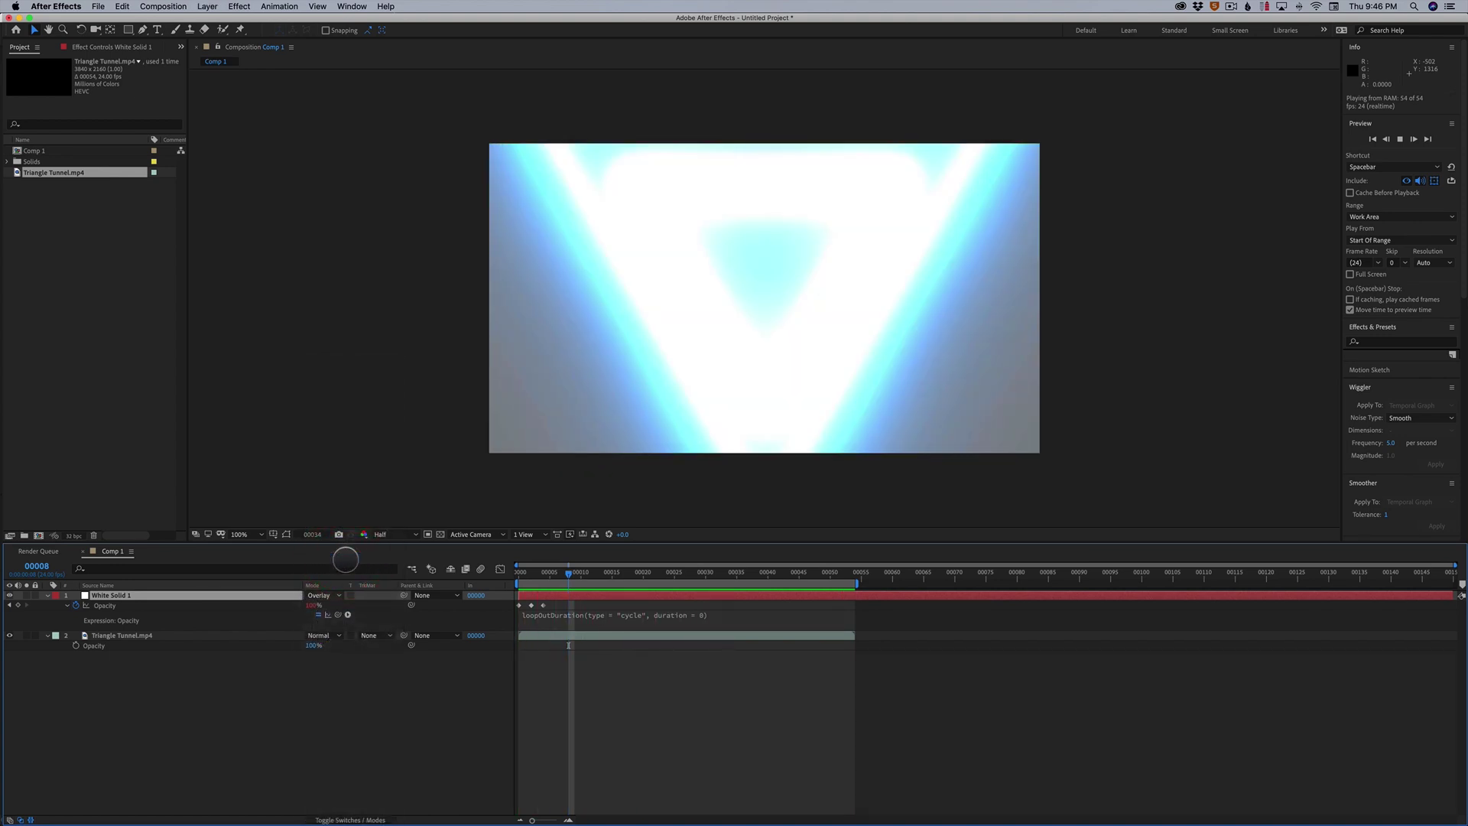